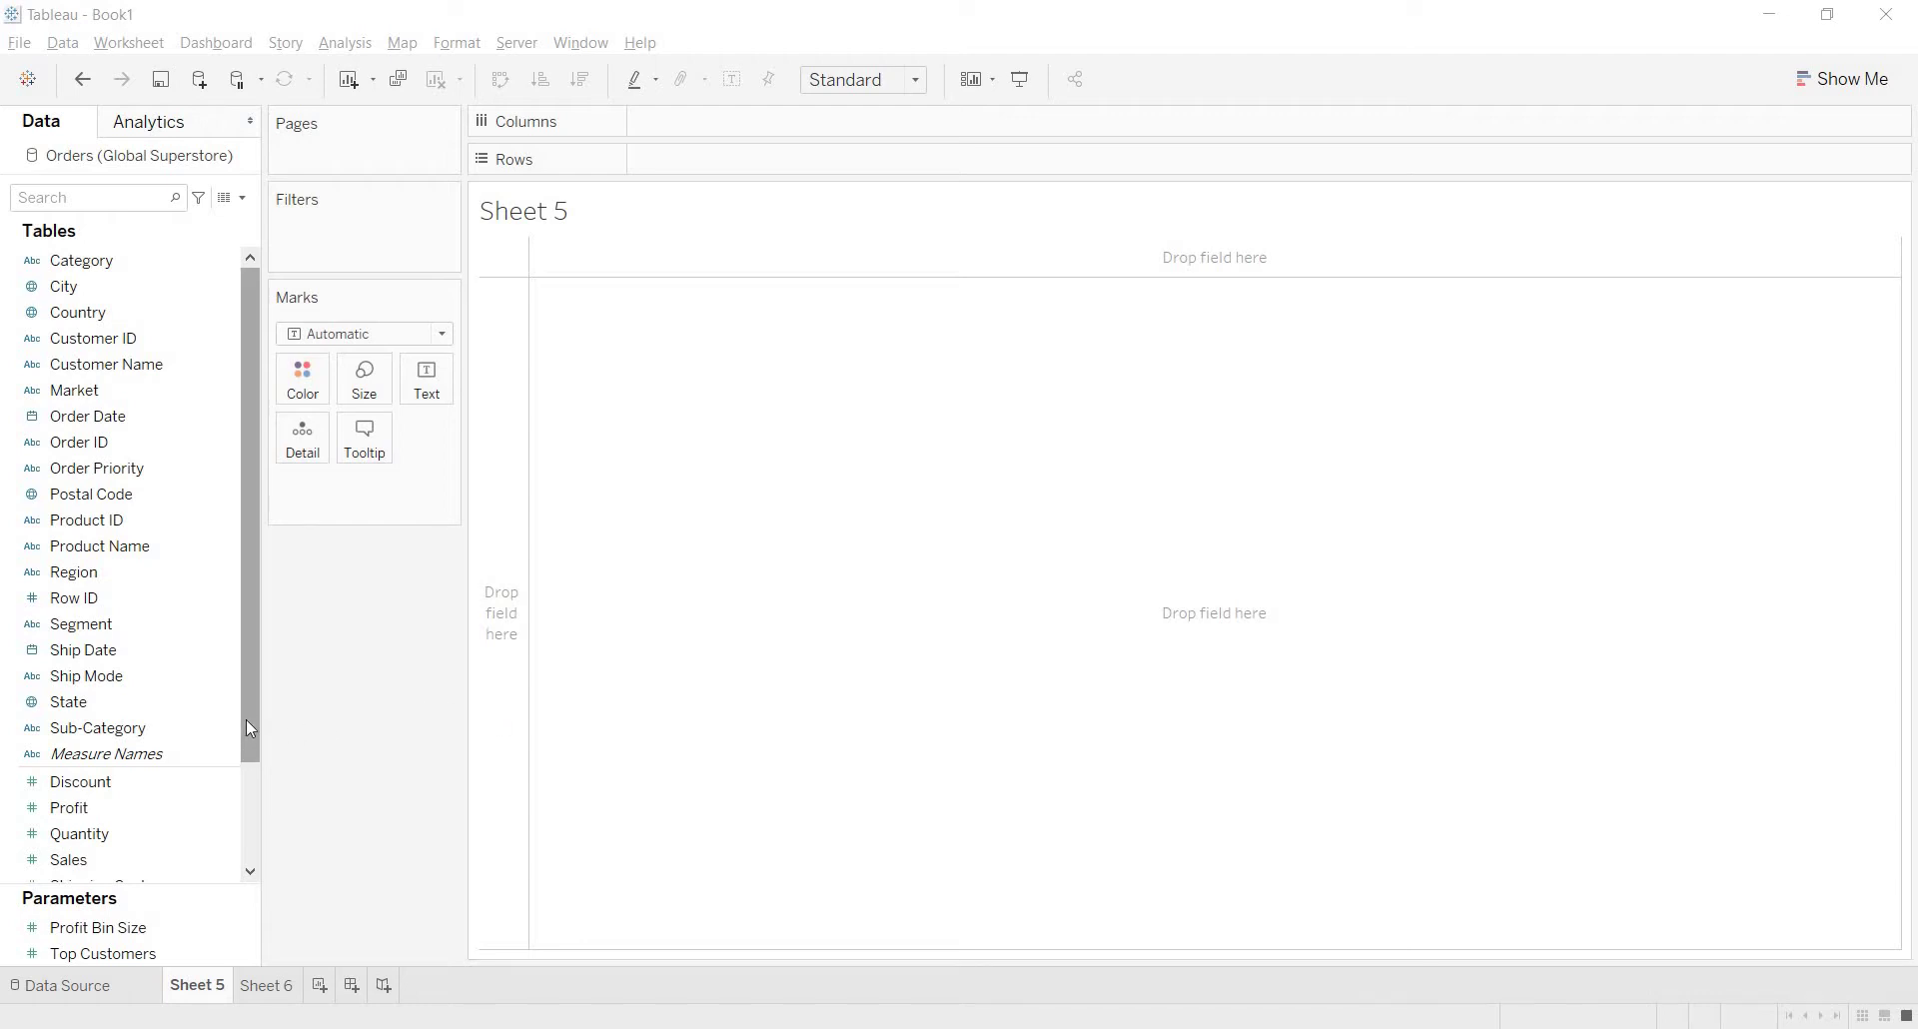
- Build a map on Sheet 5 from the State field
{"action": "scroll", "coordinate": [249, 732], "scroll_direction": "down", "scroll_amount": 3}
{"action": "scroll", "coordinate": [200, 729], "scroll_direction": "up", "scroll_amount": 3}
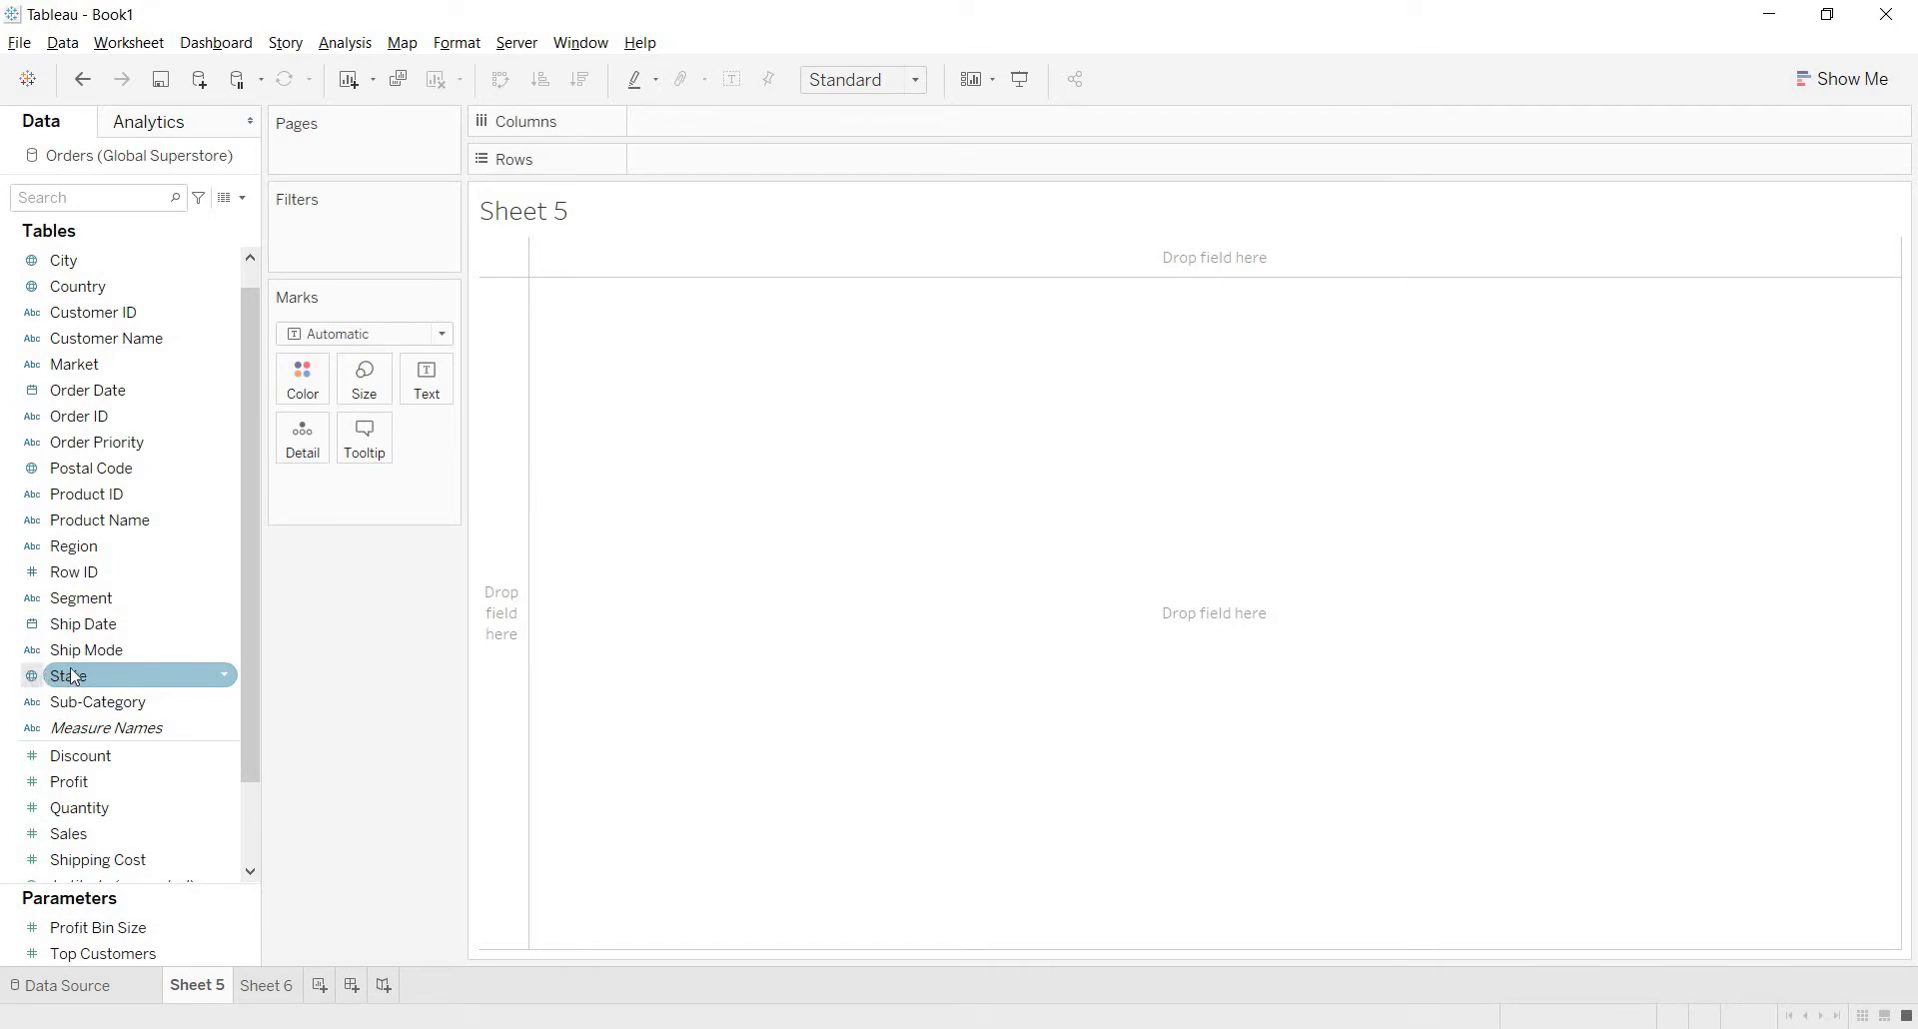
{"action": "double_click", "coordinate": [163, 675]}
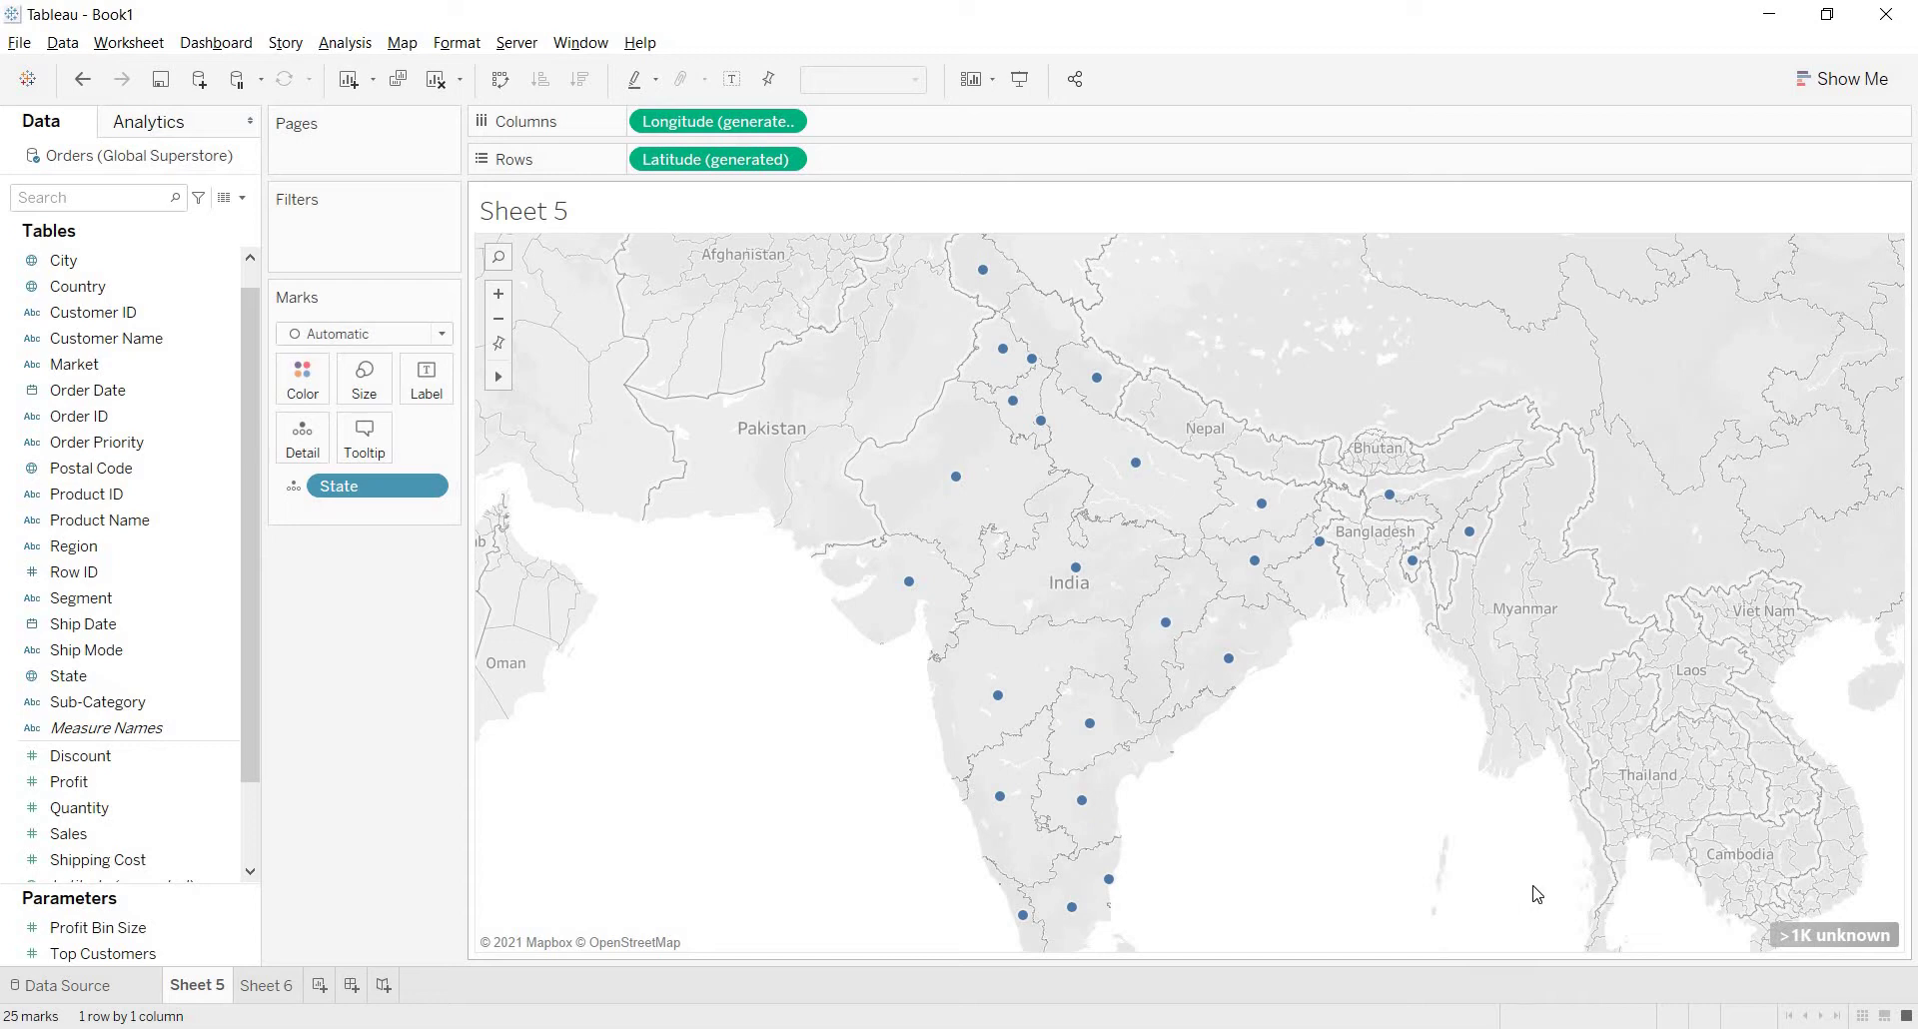
{"action": "mouse_move", "coordinate": [1804, 945]}
- List all members of the State field as rows on Sheet 6 and clear the sheet again
{"action": "left_click", "coordinate": [290, 983]}
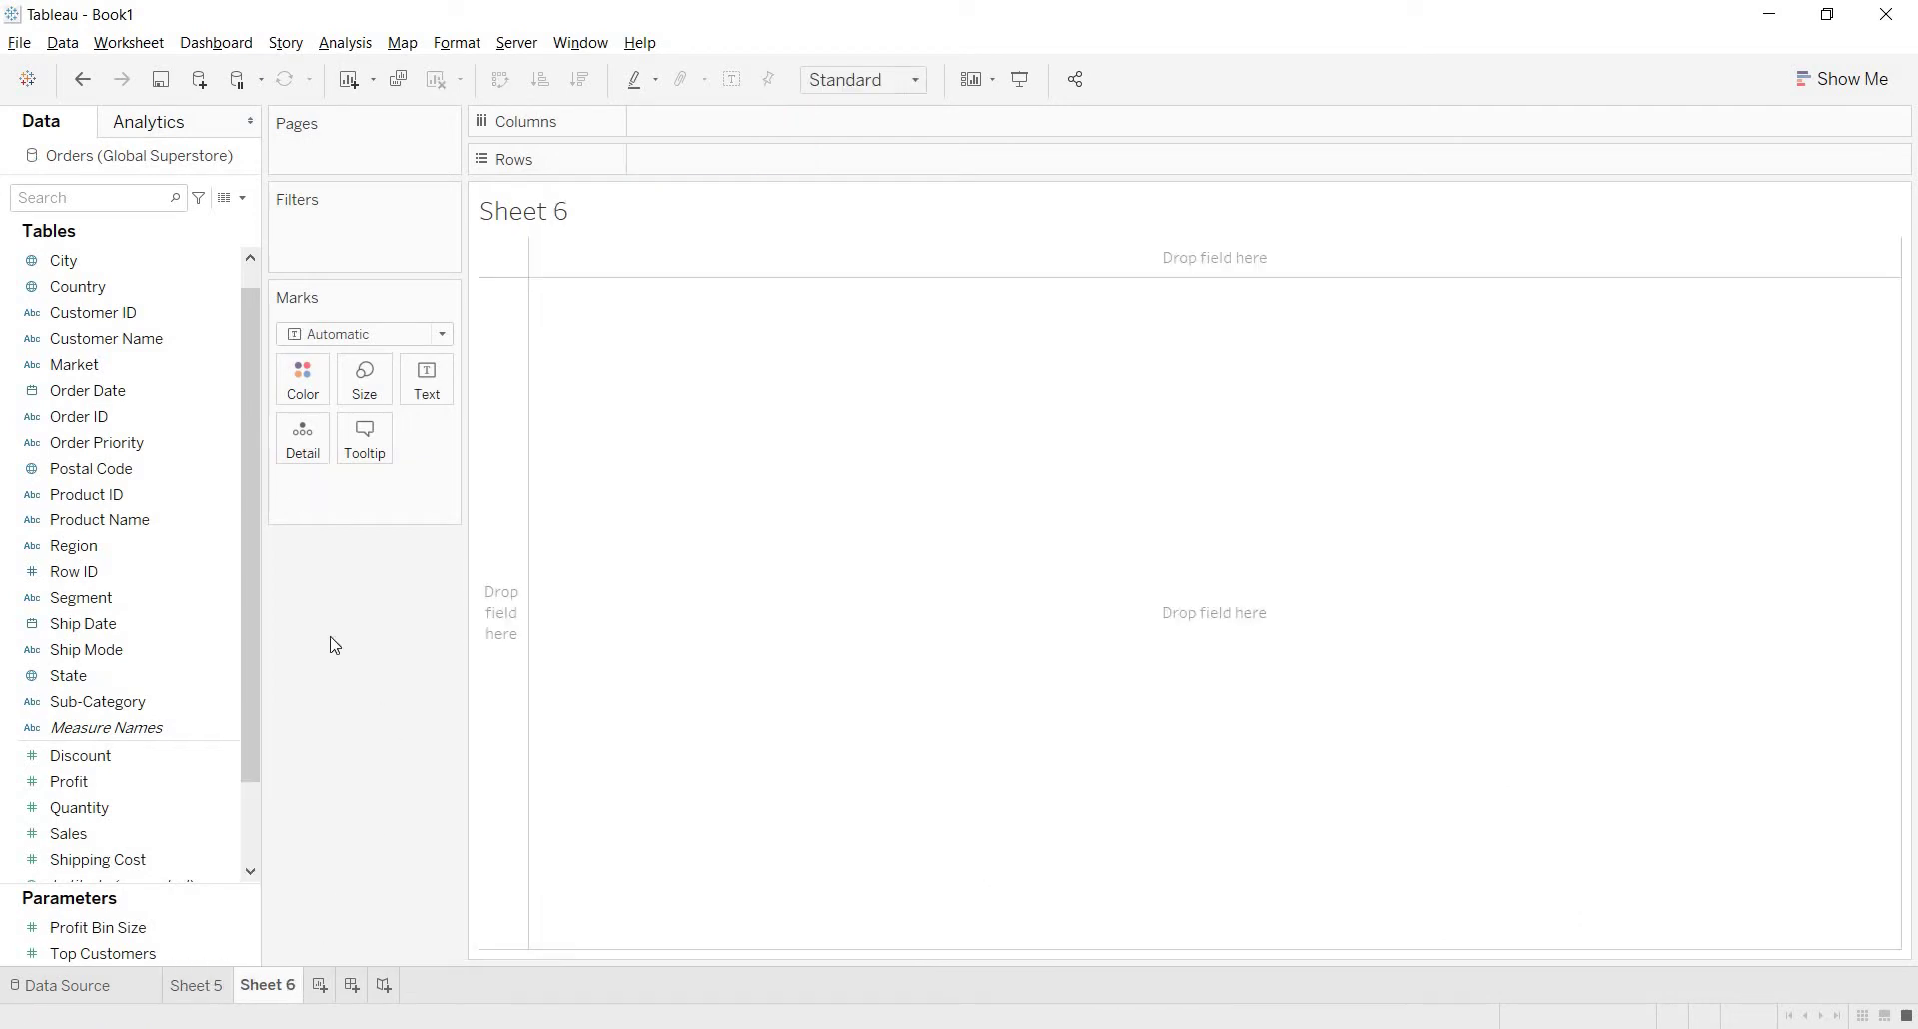
{"action": "left_click_drag", "start_coordinate": [166, 675], "coordinate": [705, 156]}
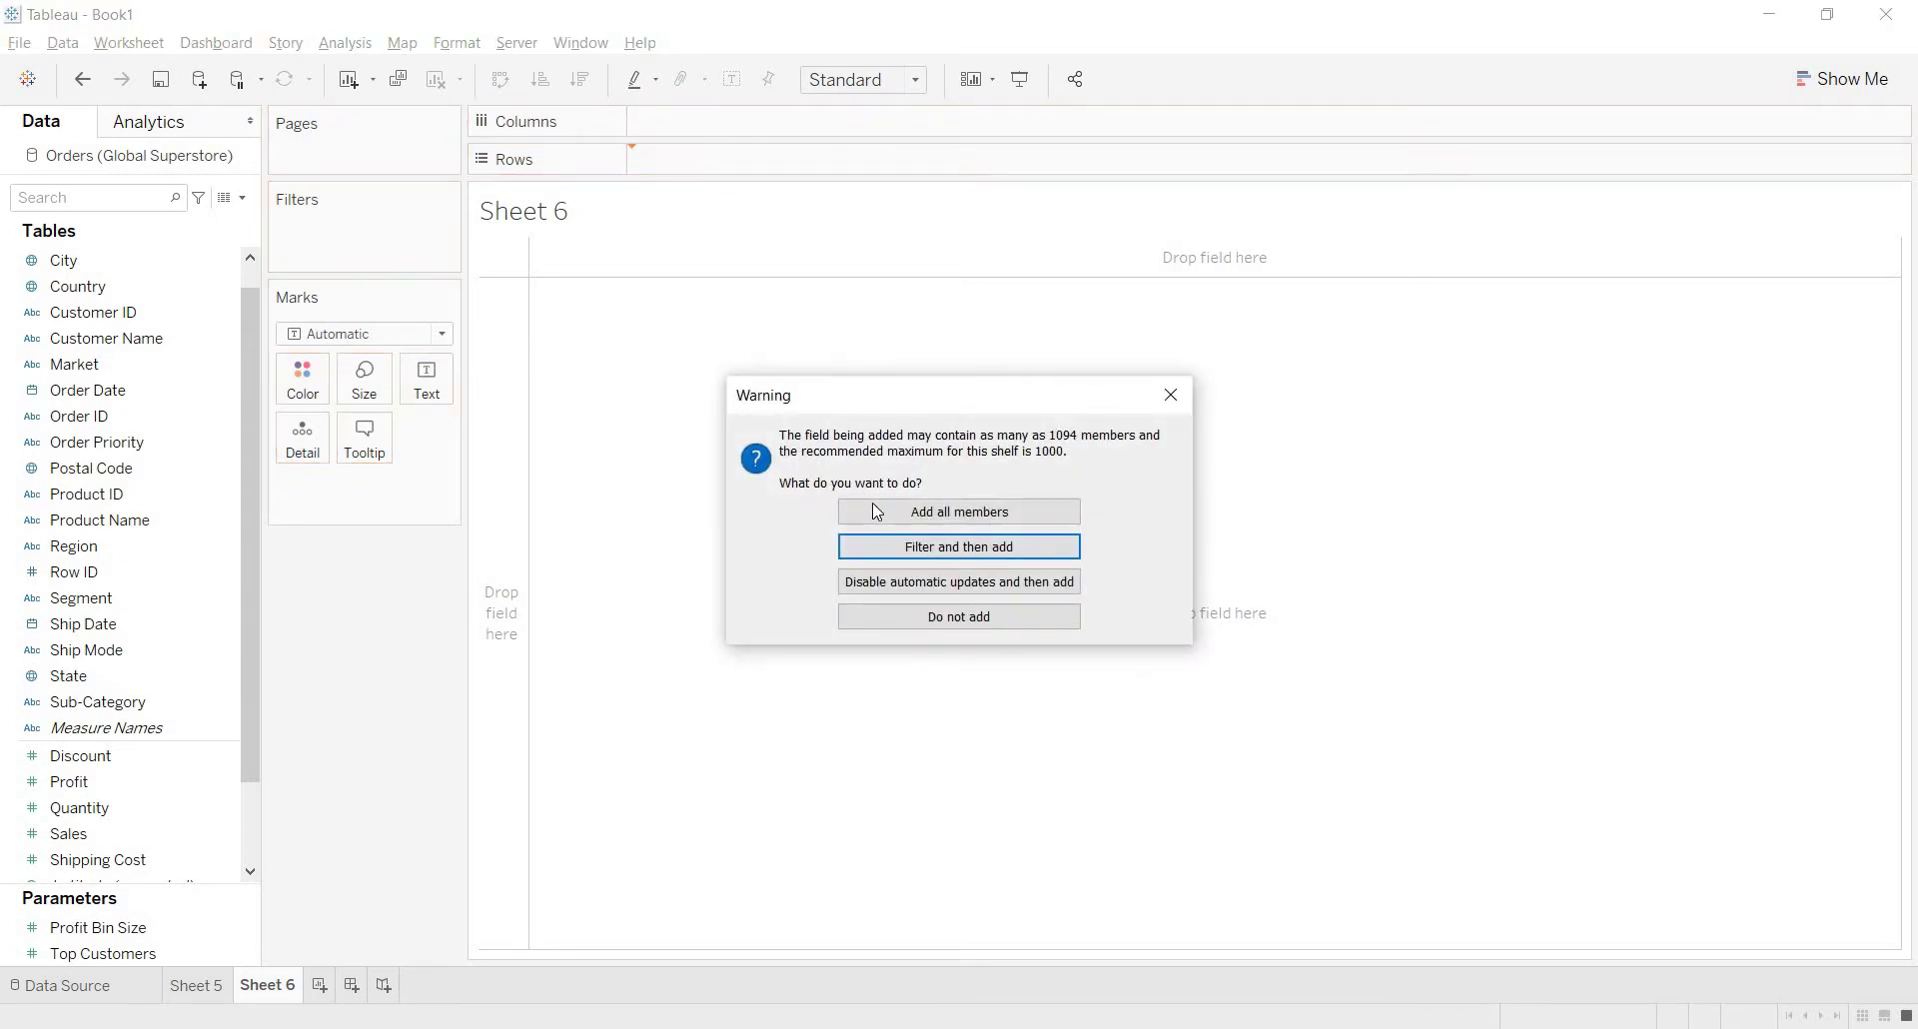
{"action": "left_click", "coordinate": [899, 511]}
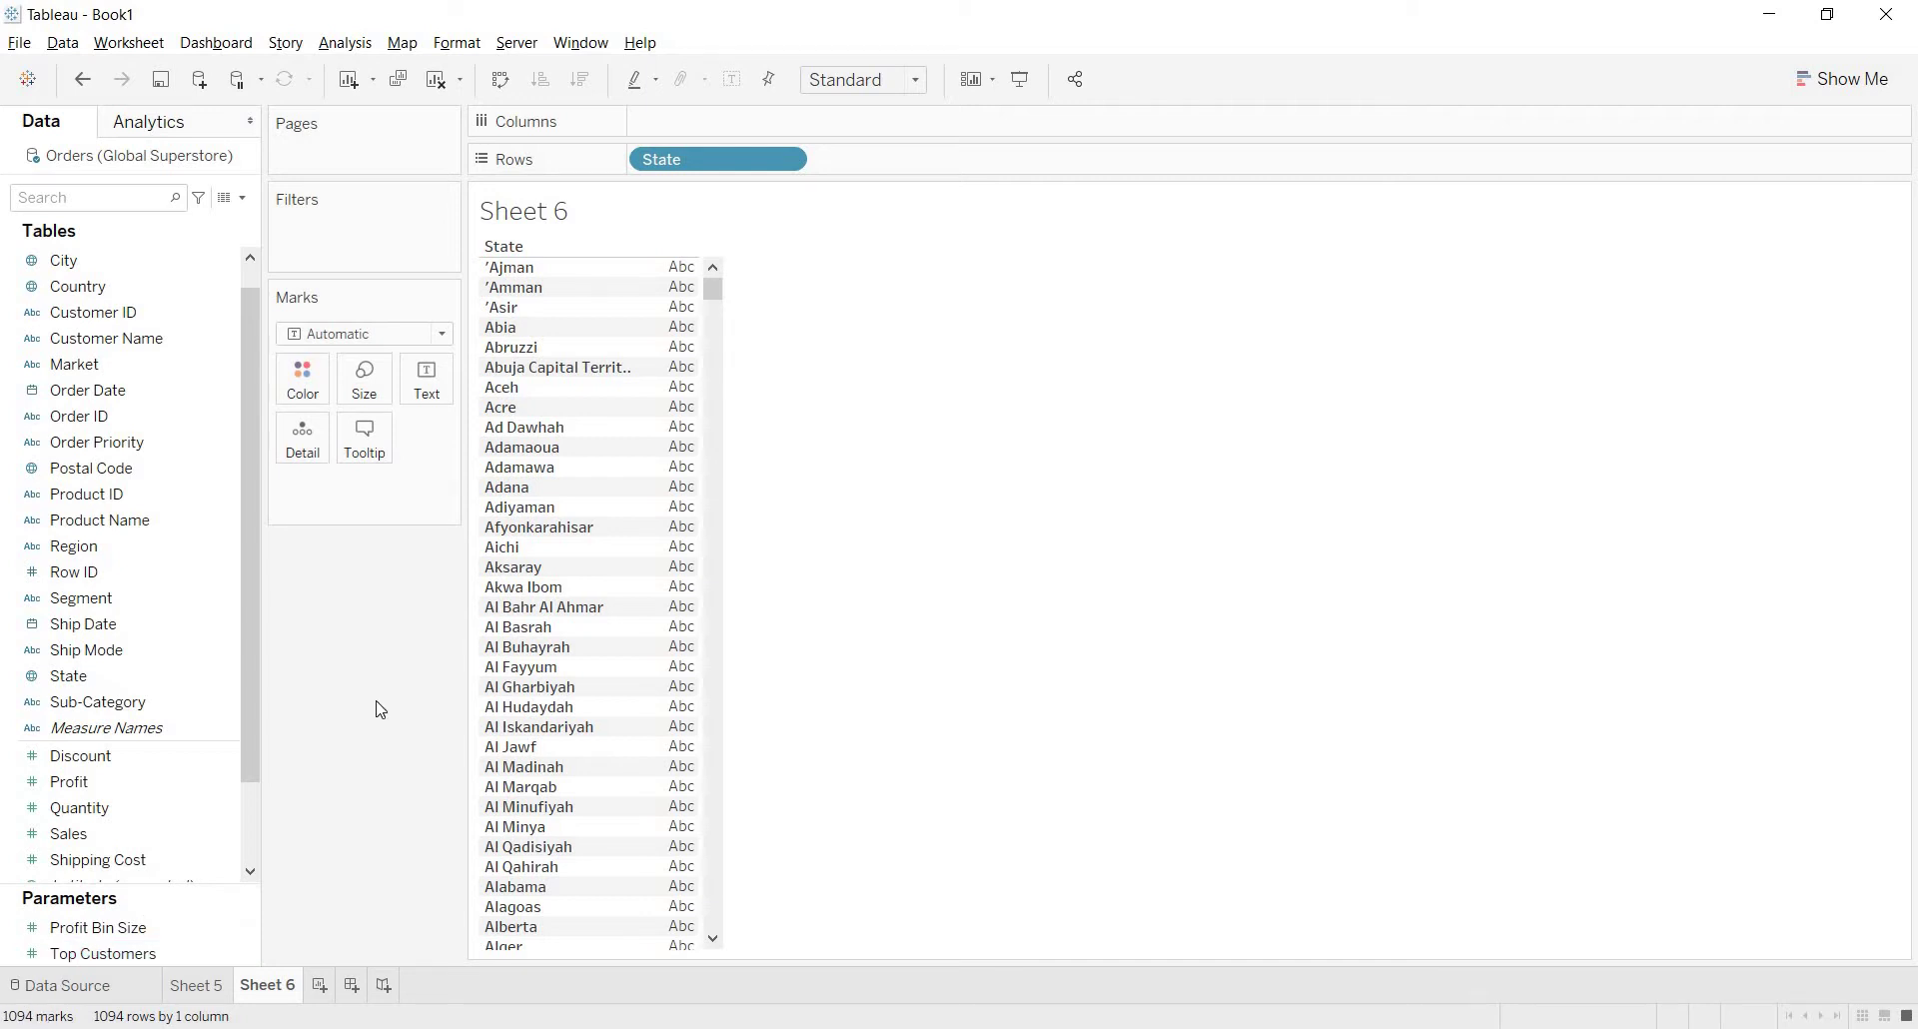
{"action": "left_click", "coordinate": [447, 89]}
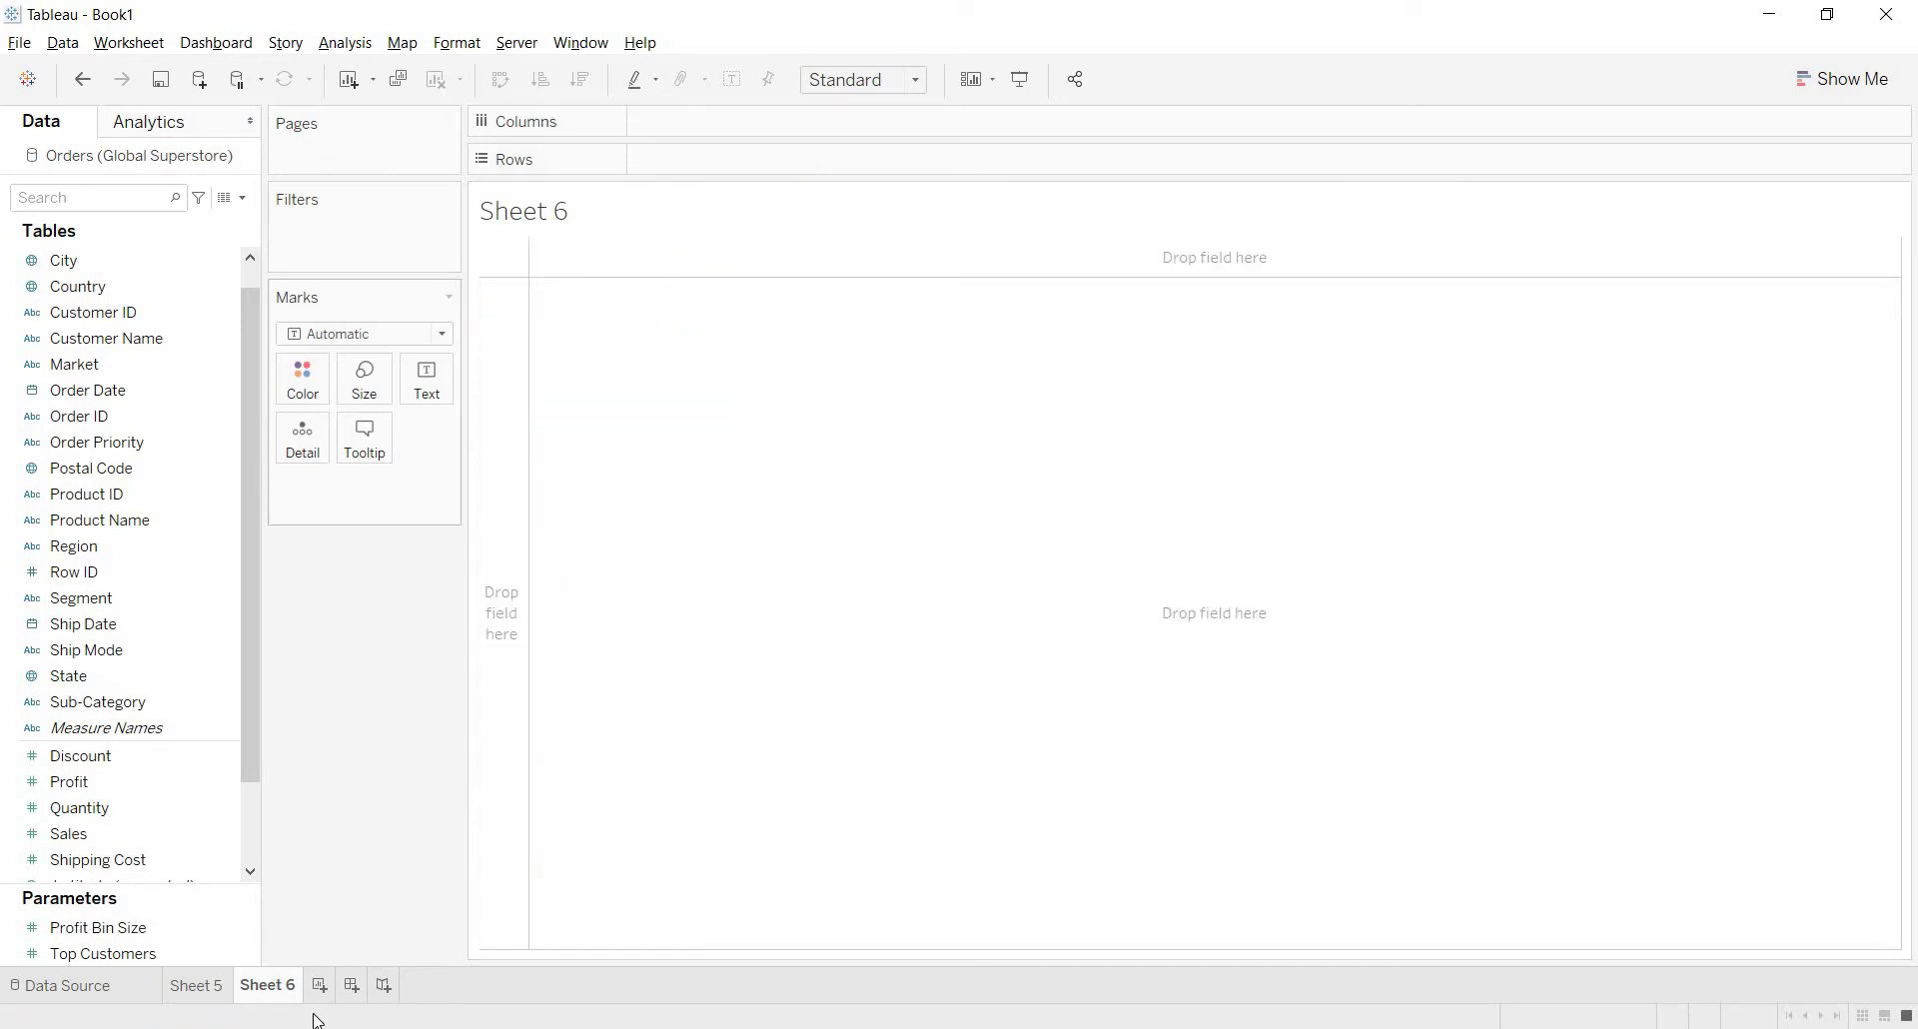
- Return to Sheet 5 and check the workbook locale options without changing them
{"action": "left_click", "coordinate": [206, 985]}
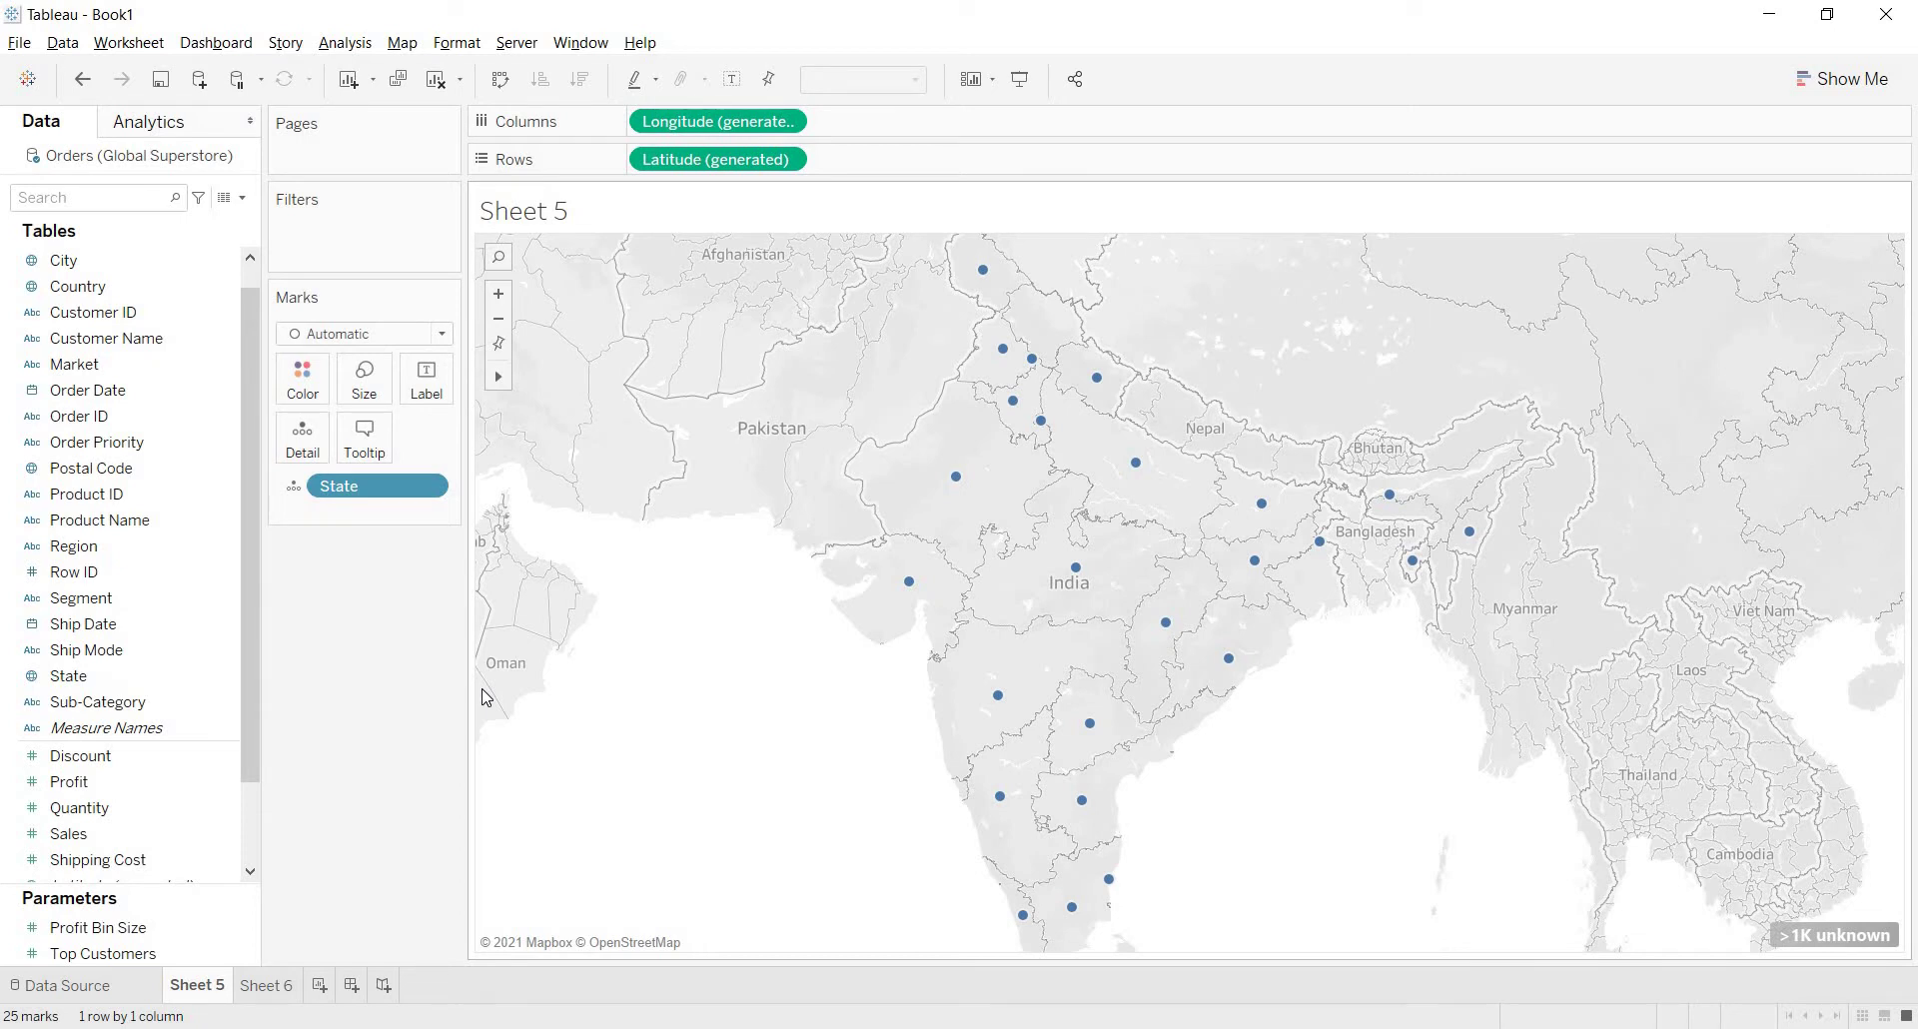
{"action": "left_click", "coordinate": [24, 46]}
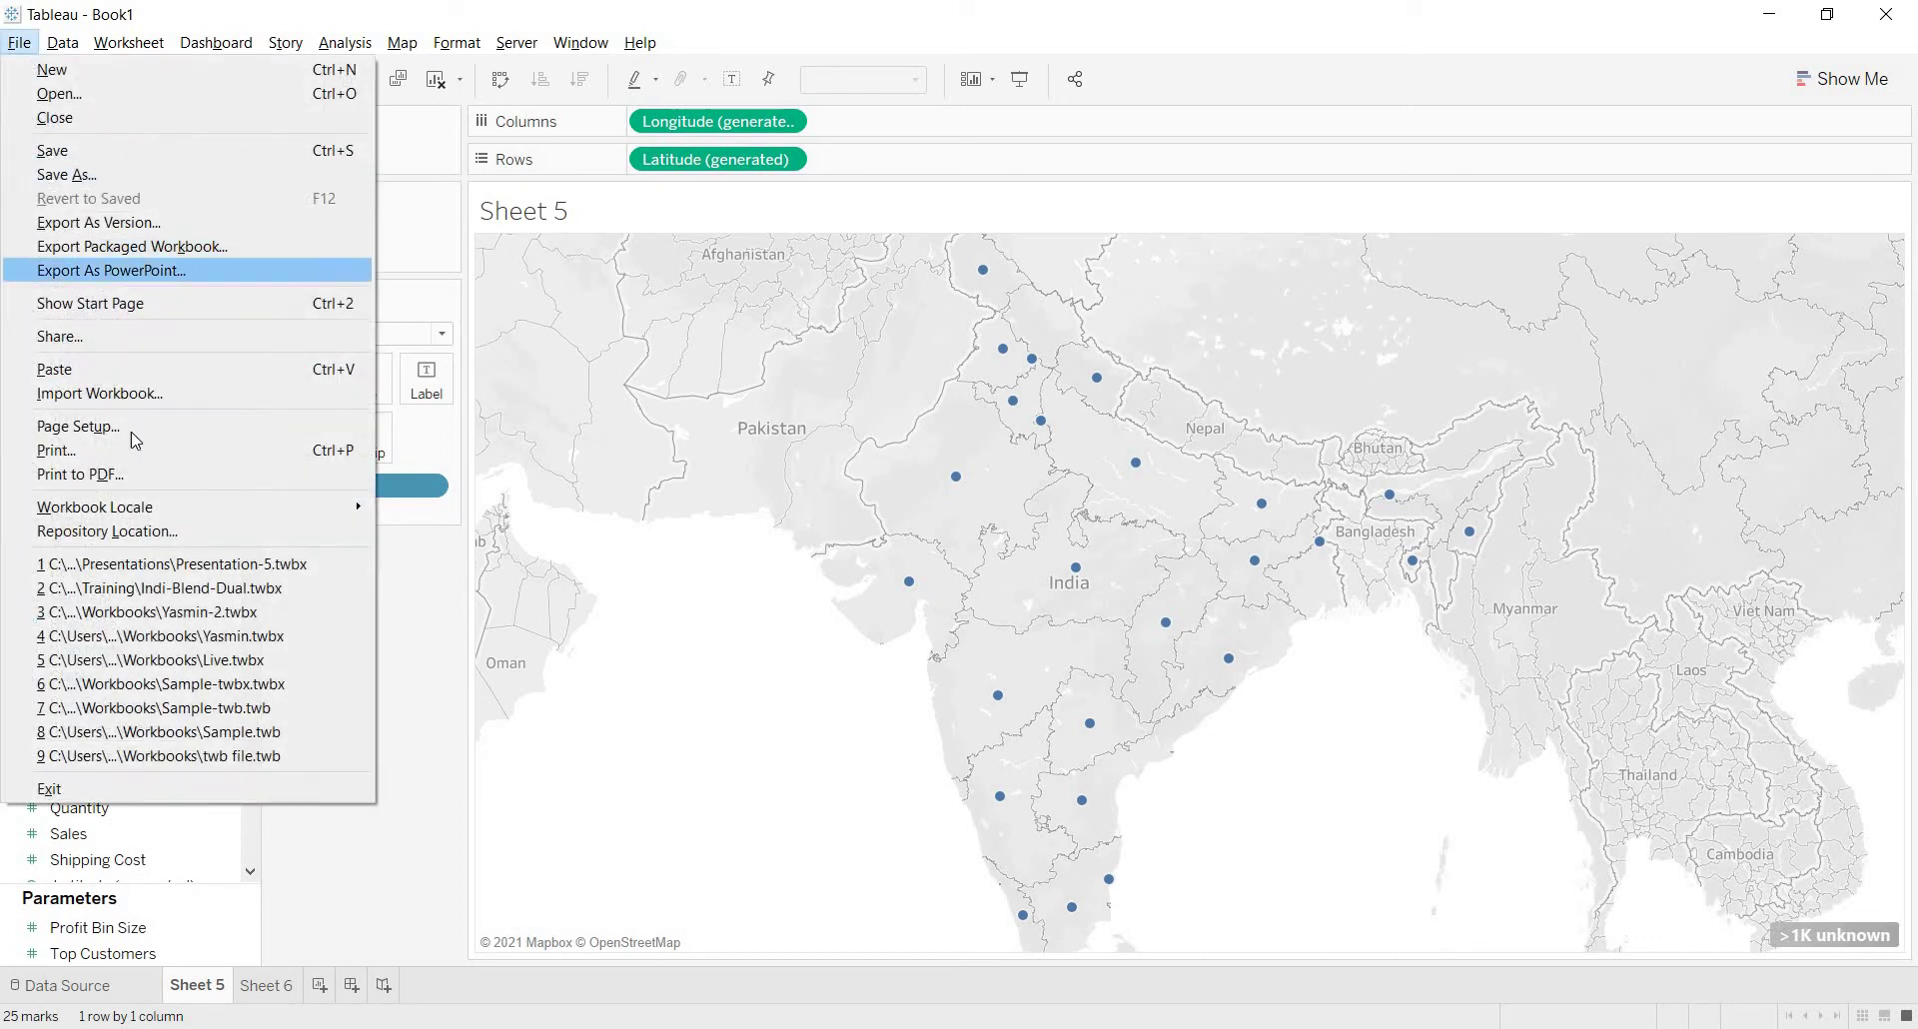
{"action": "mouse_move", "coordinate": [143, 516]}
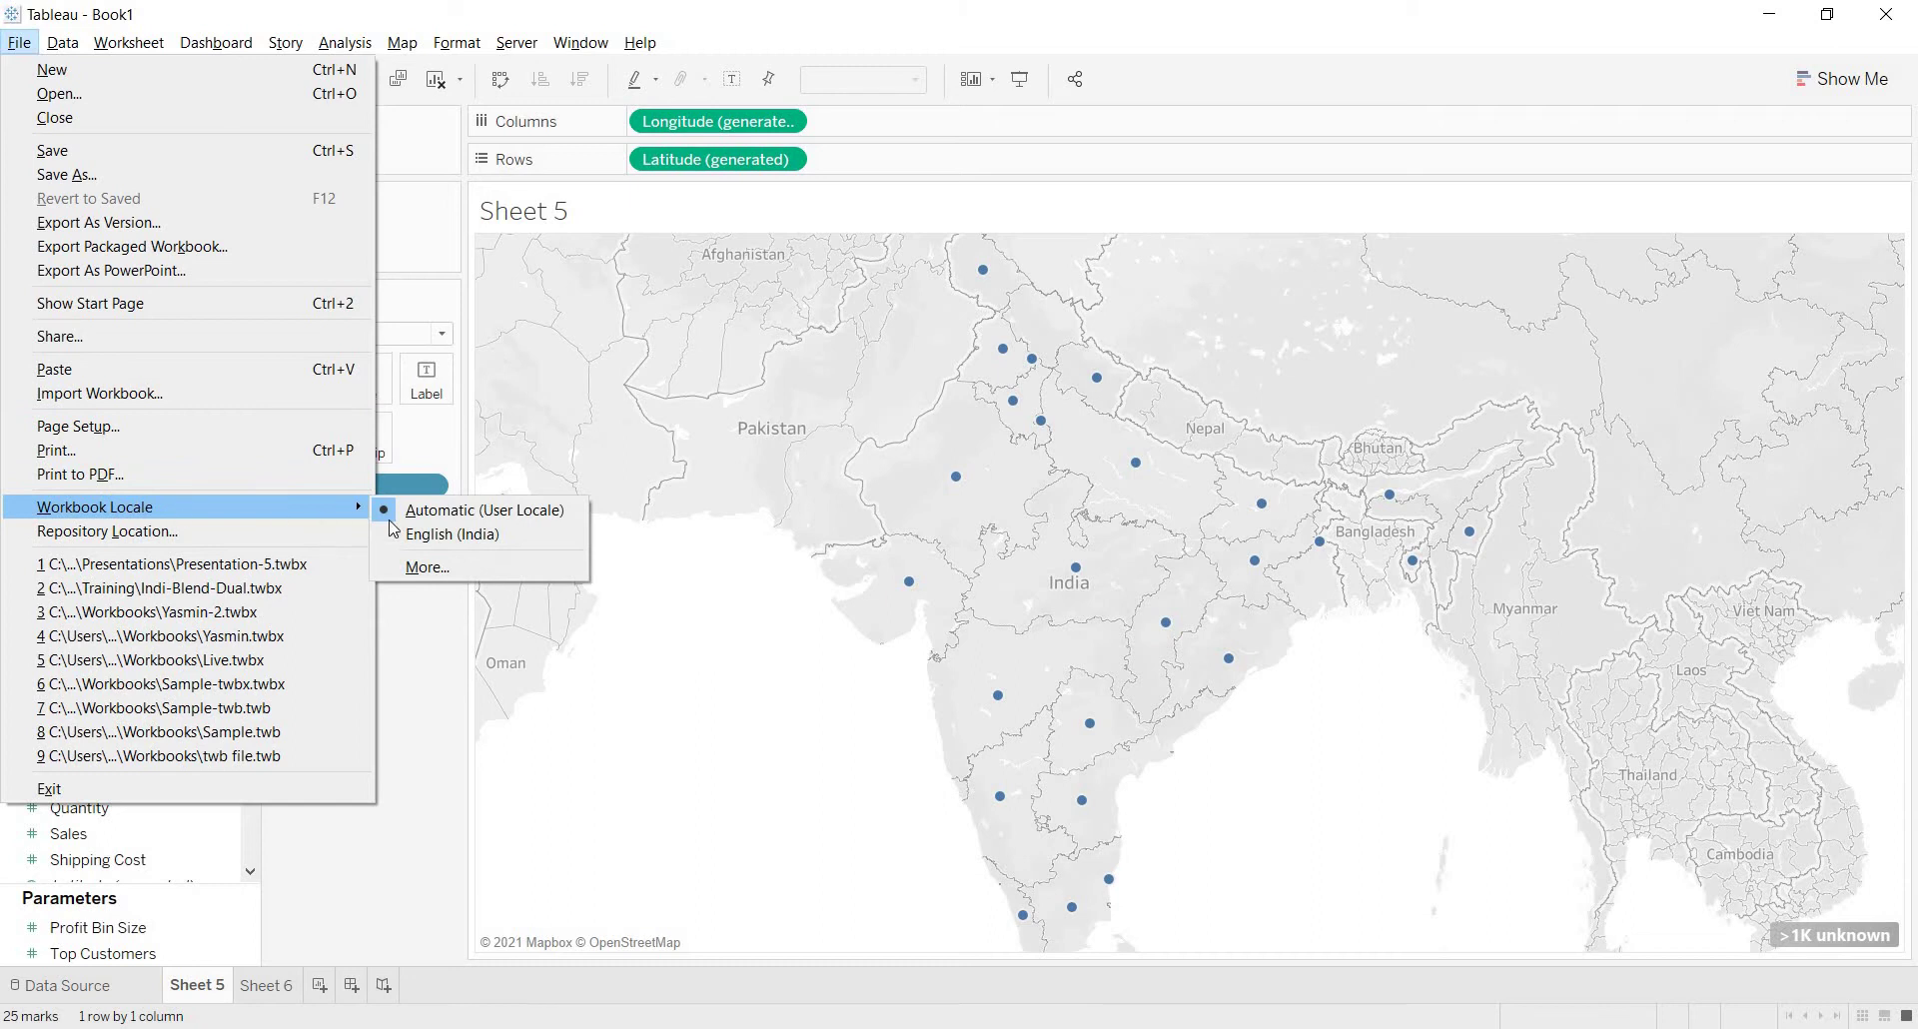
{"action": "left_click", "coordinate": [462, 721]}
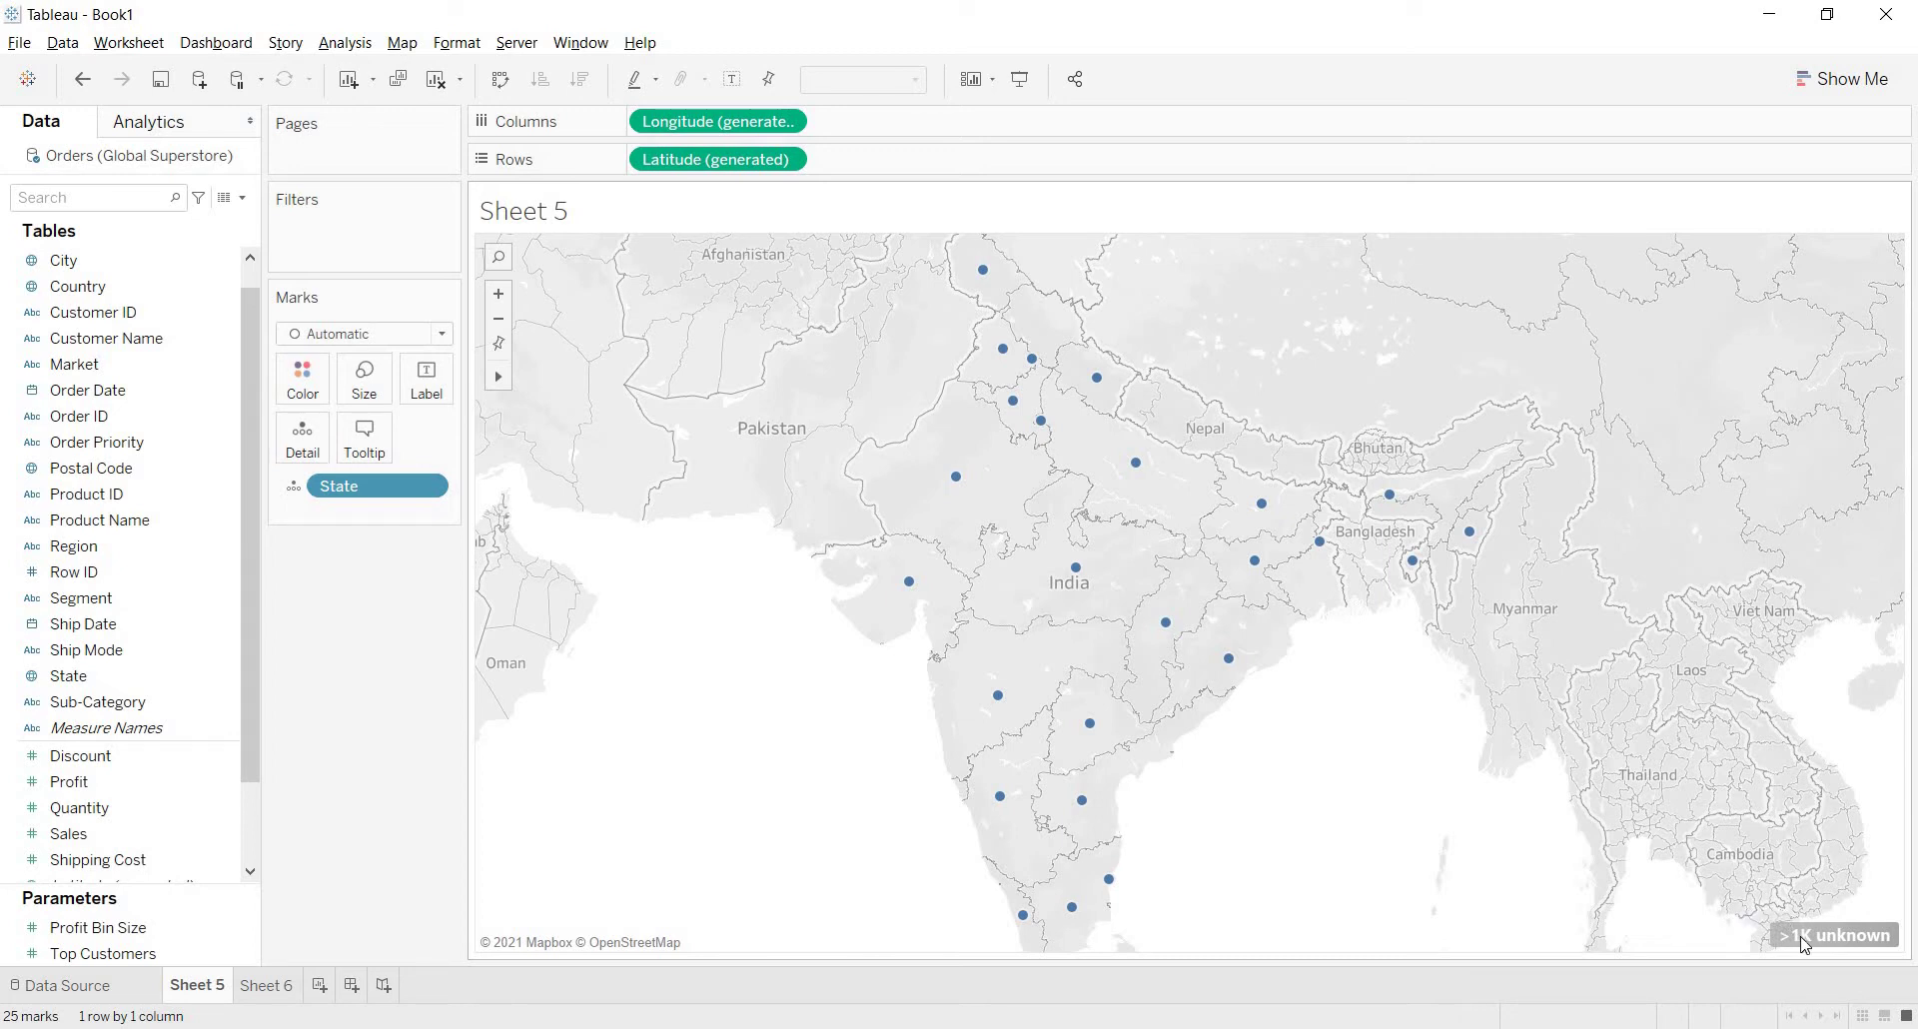
- Edit the unknown State locations on Sheet 5 so the country/region is taken from the Country field
{"action": "mouse_move", "coordinate": [1833, 933]}
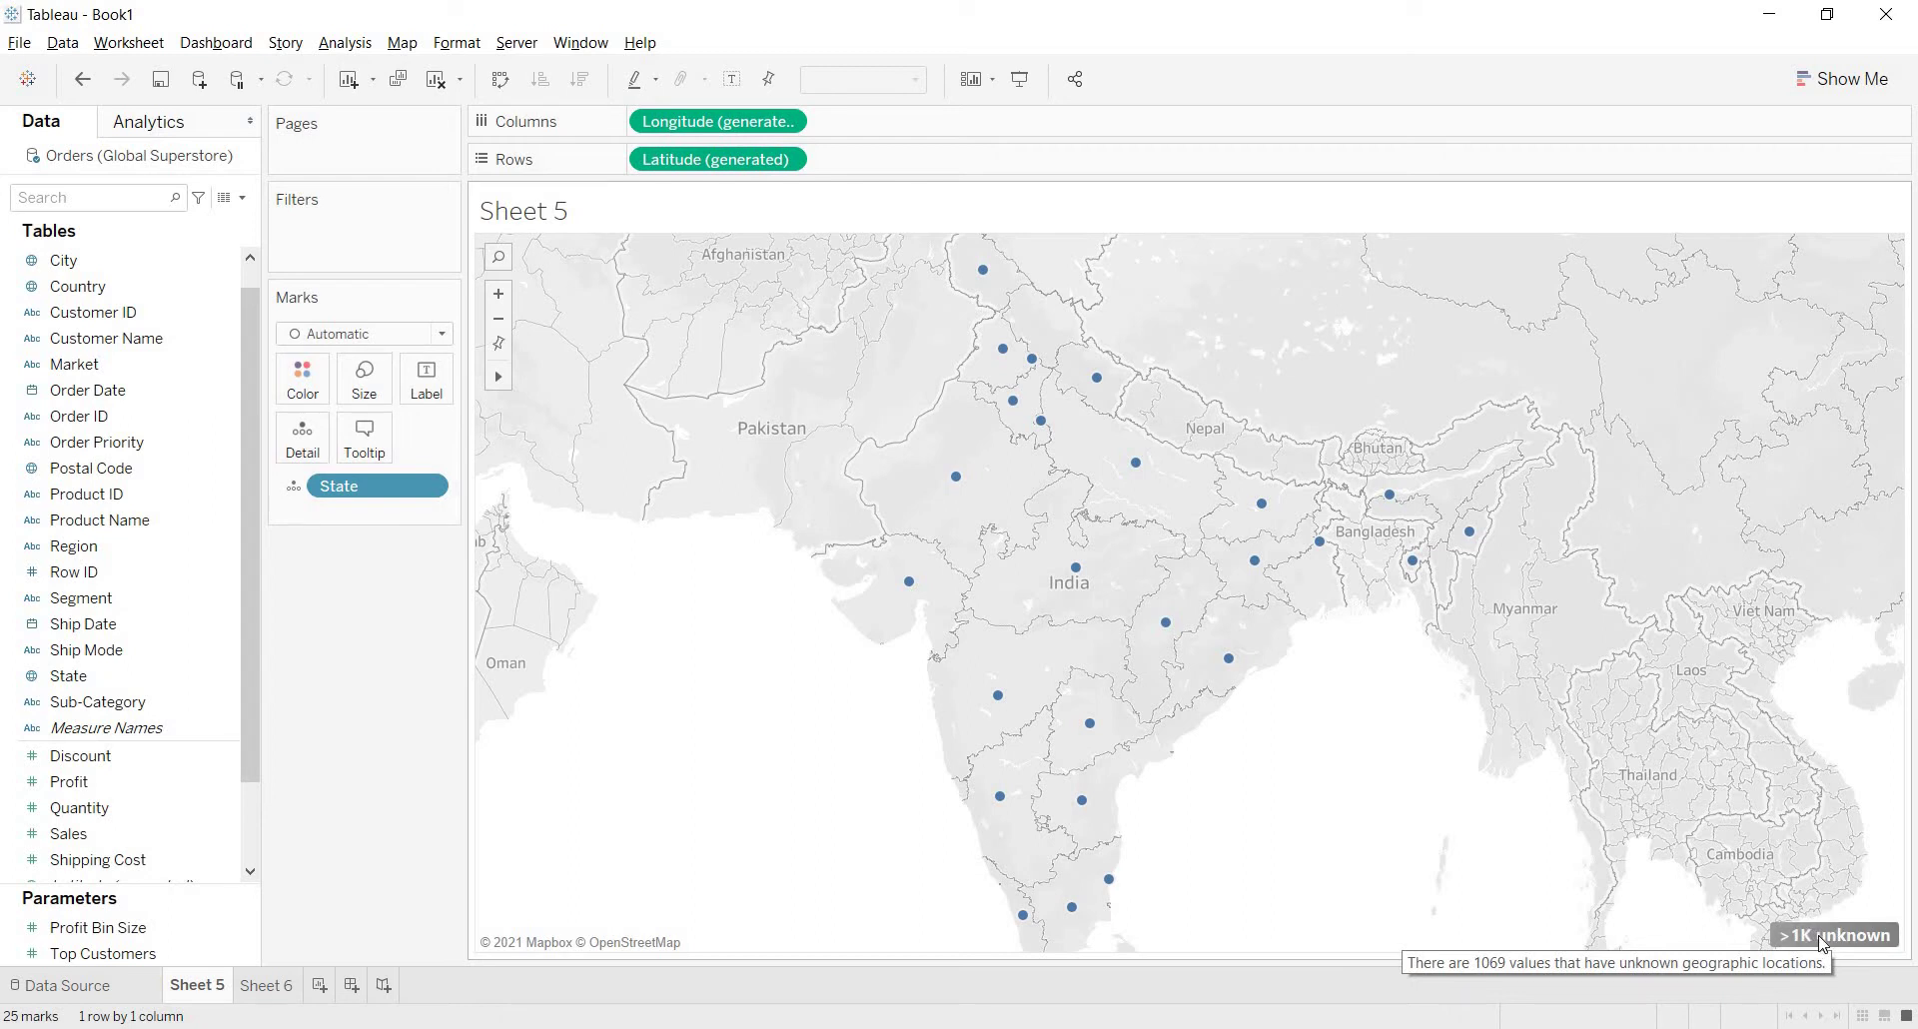
{"action": "left_click", "coordinate": [1822, 942]}
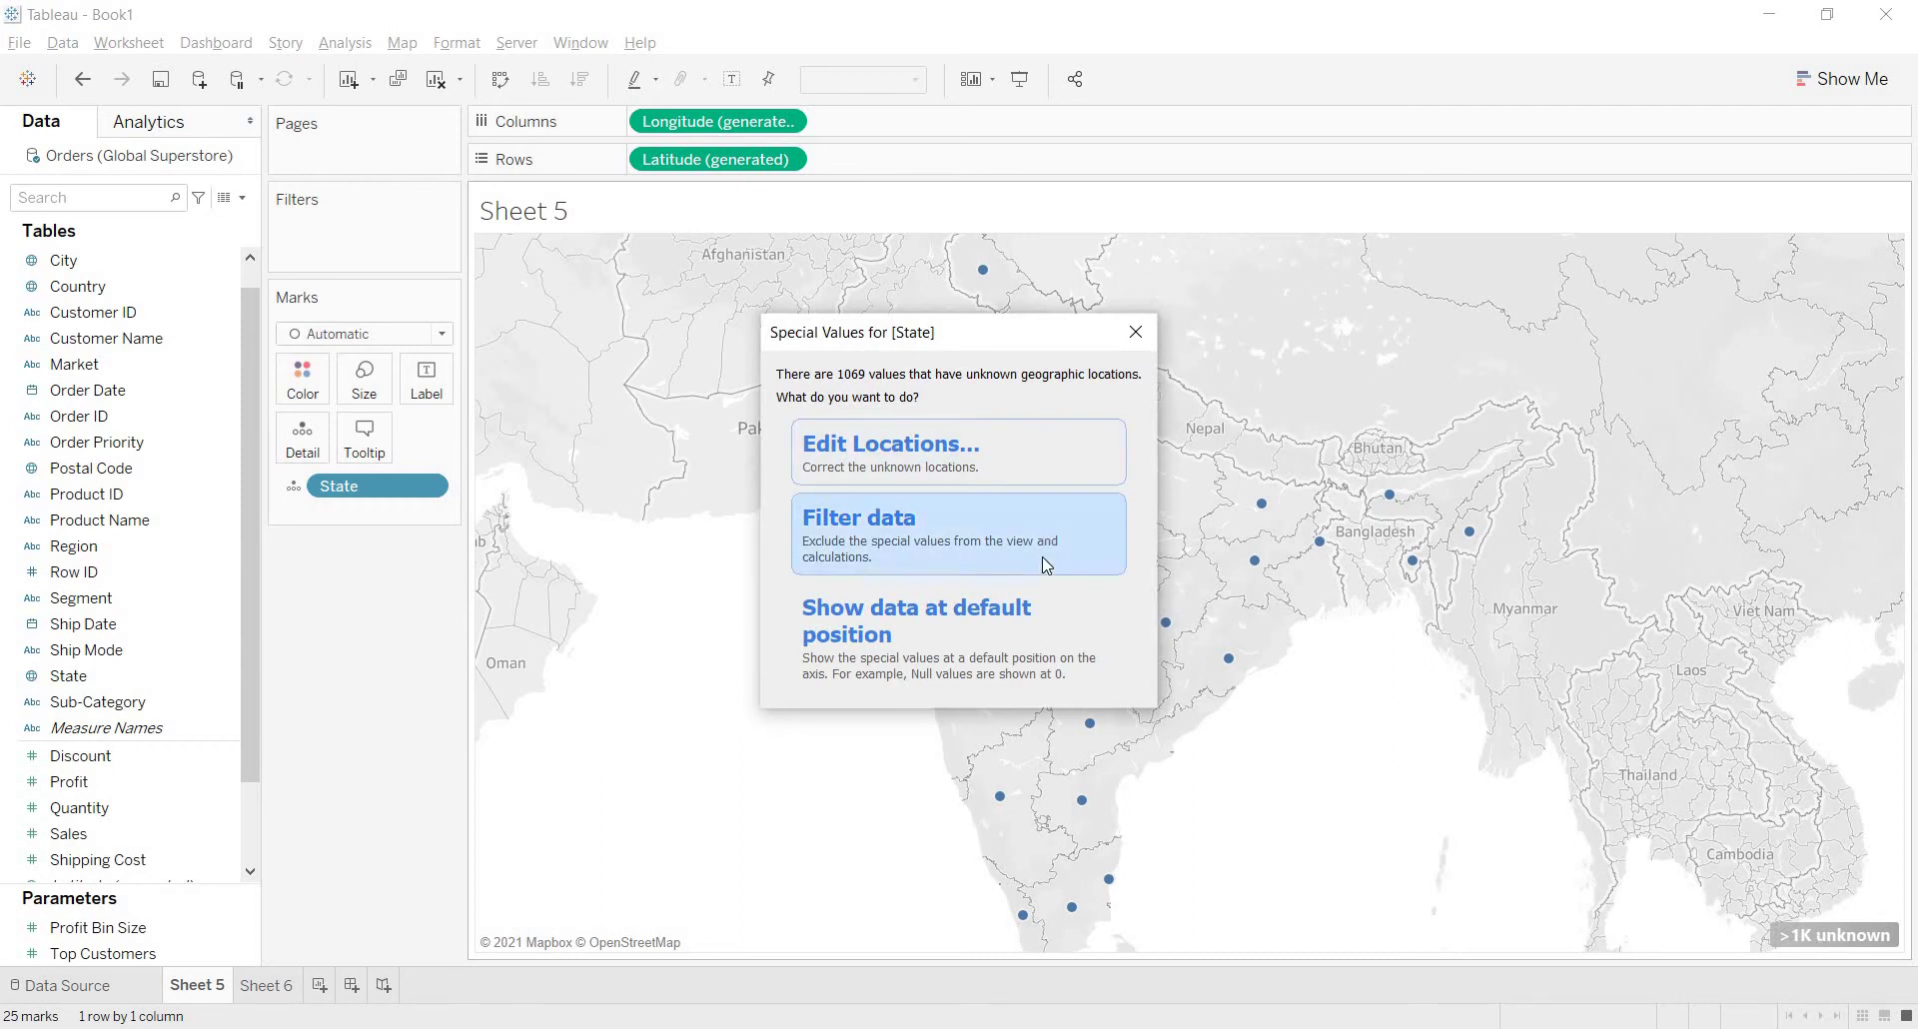
{"action": "left_click", "coordinate": [1089, 471]}
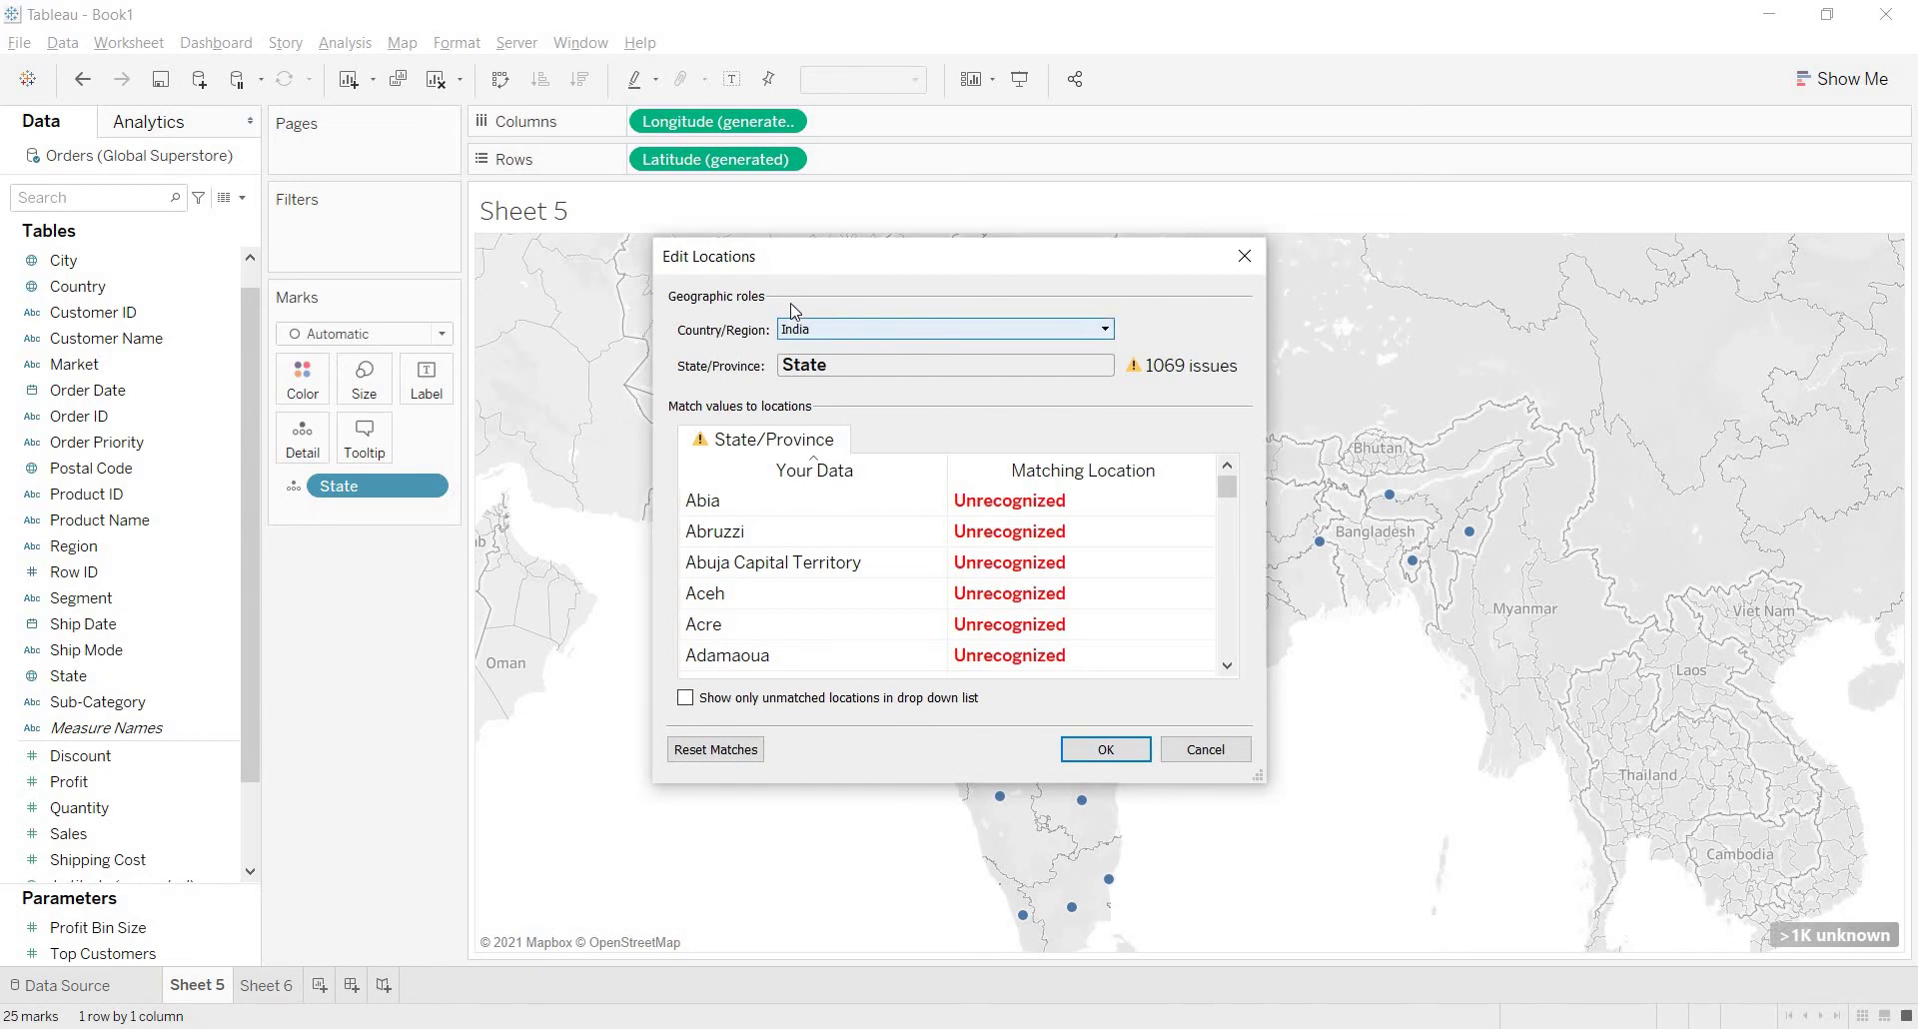
{"action": "left_click", "coordinate": [834, 338]}
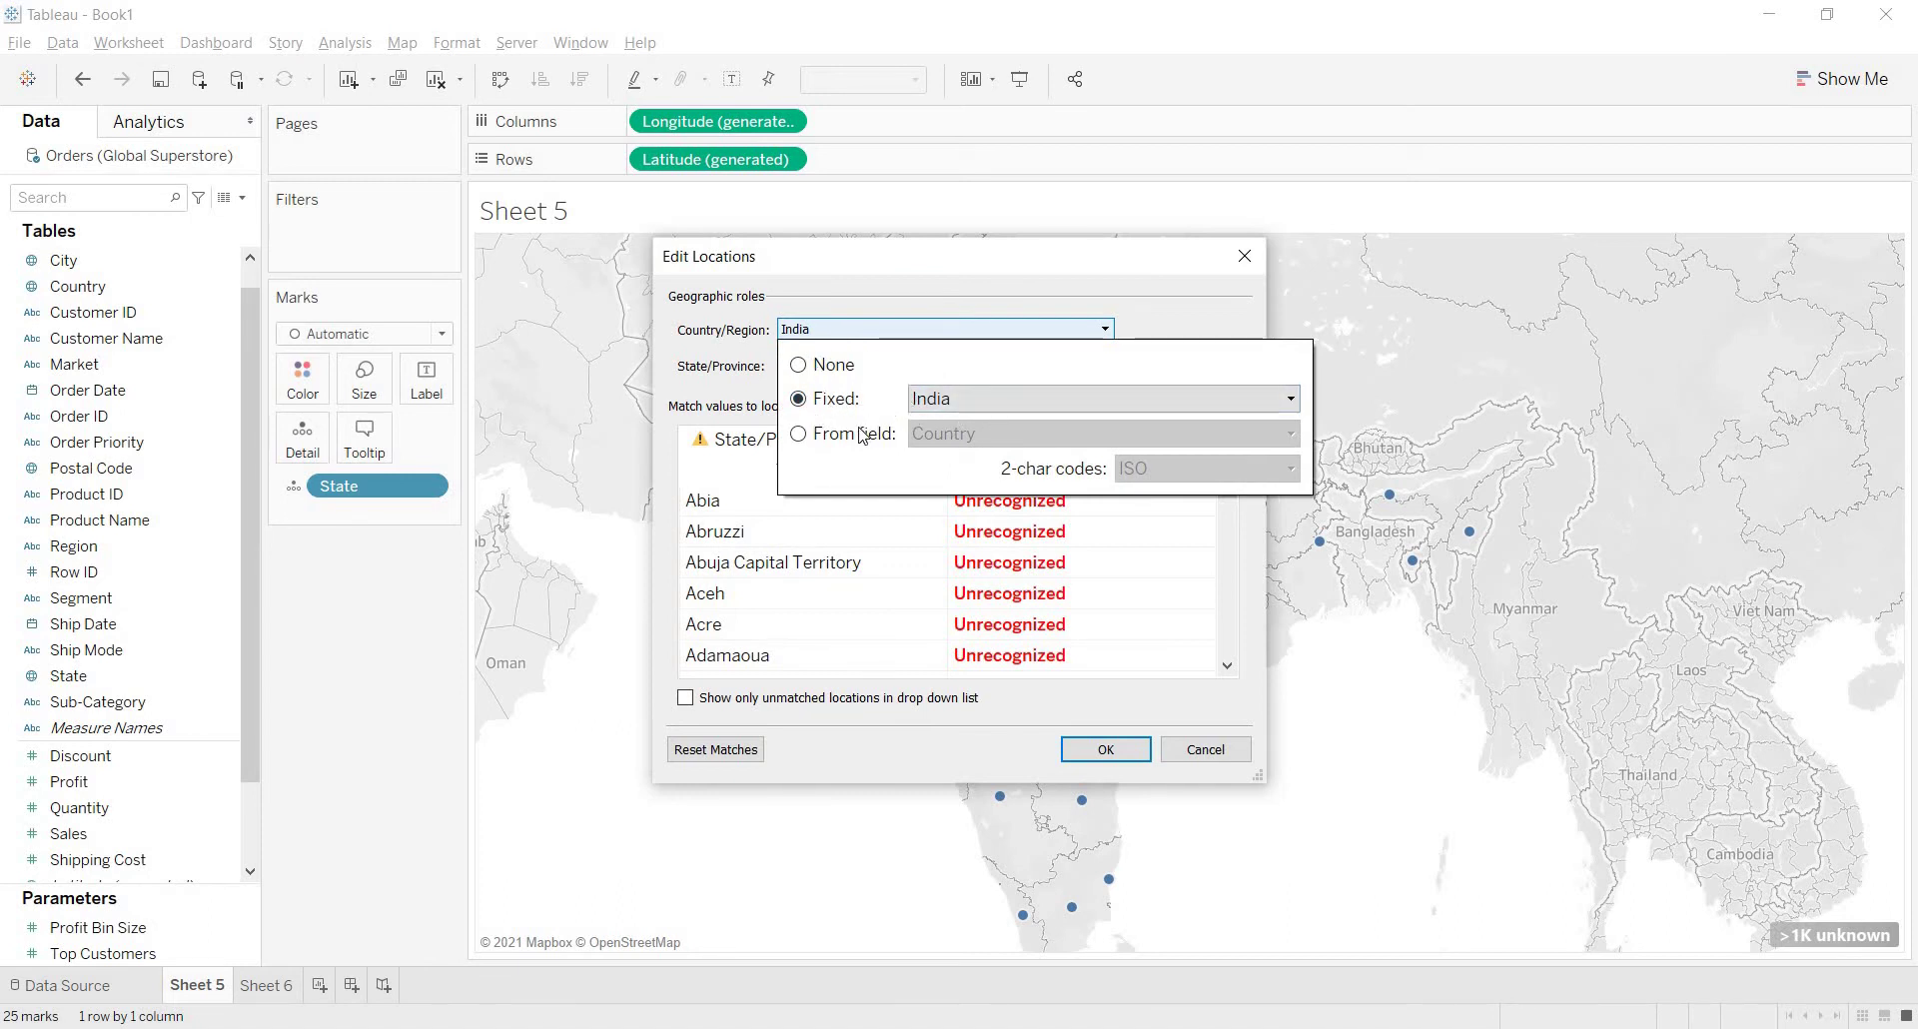
{"action": "left_click", "coordinate": [799, 436]}
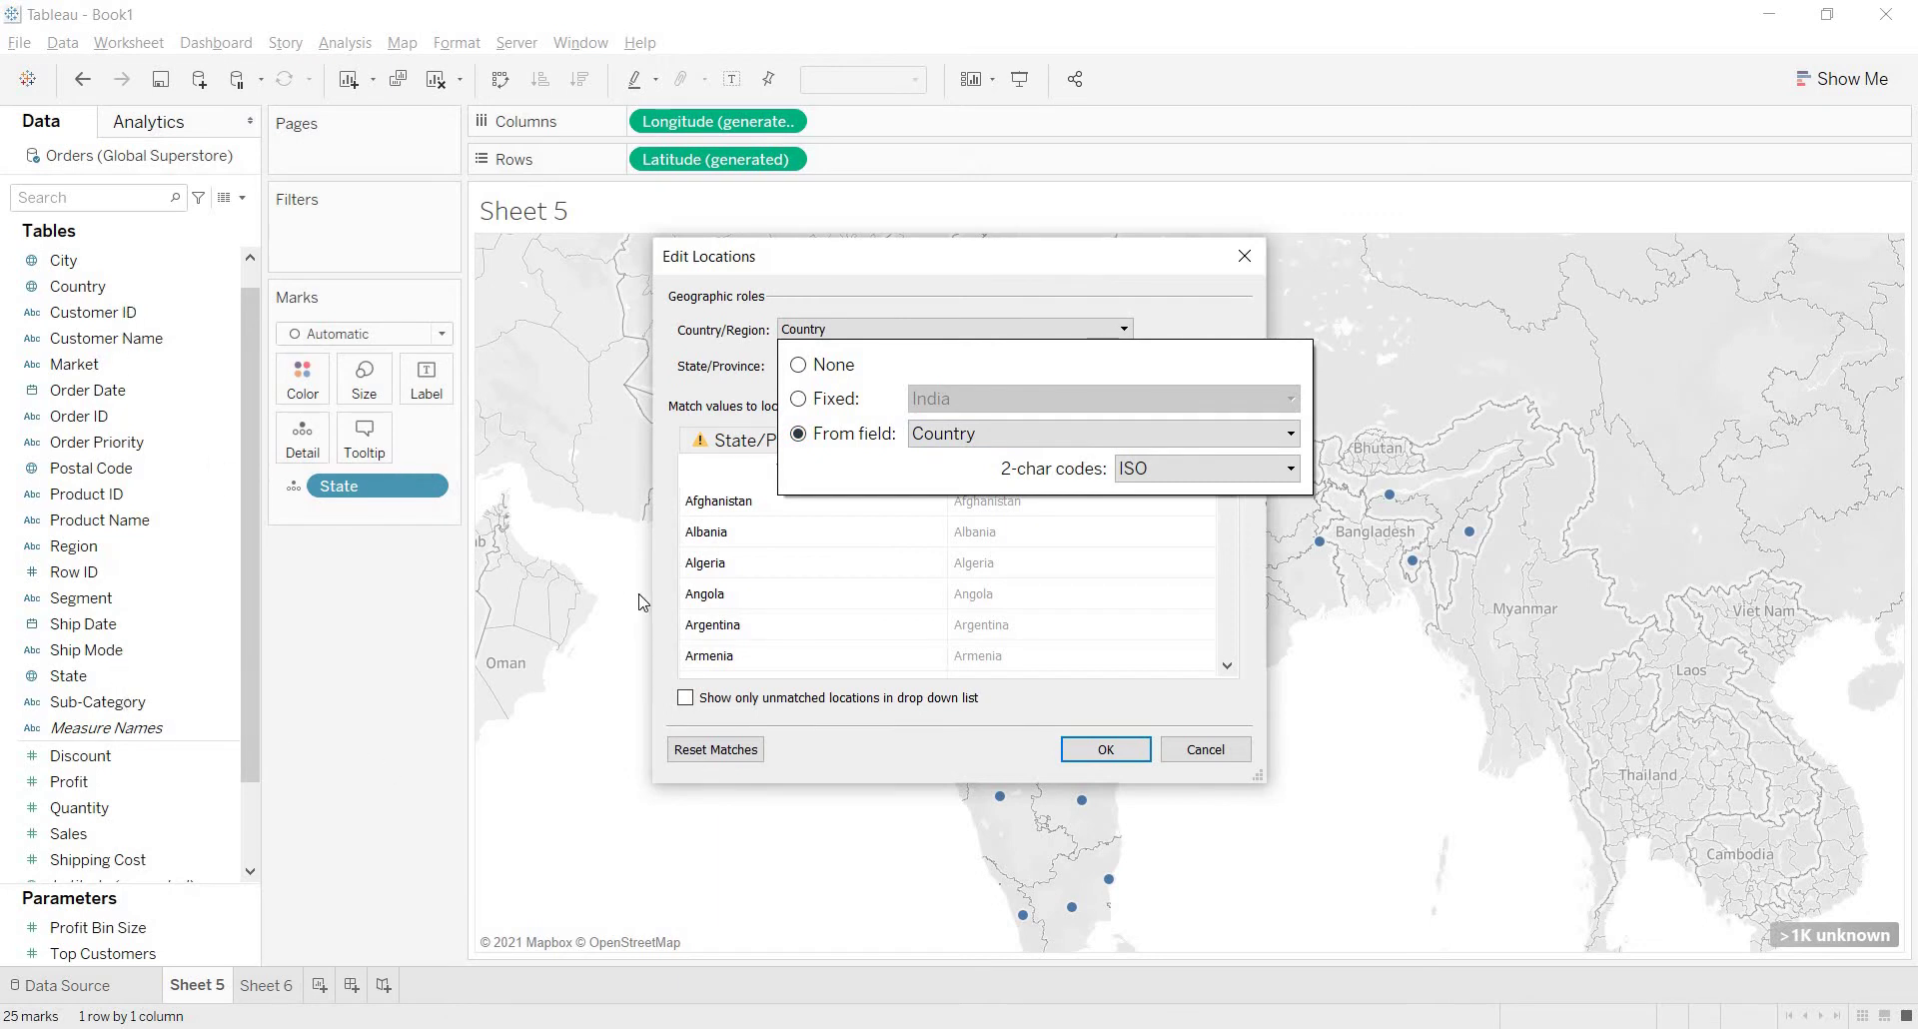
{"action": "left_click", "coordinate": [799, 401]}
{"action": "left_click", "coordinate": [799, 434]}
{"action": "left_click", "coordinate": [1106, 751]}
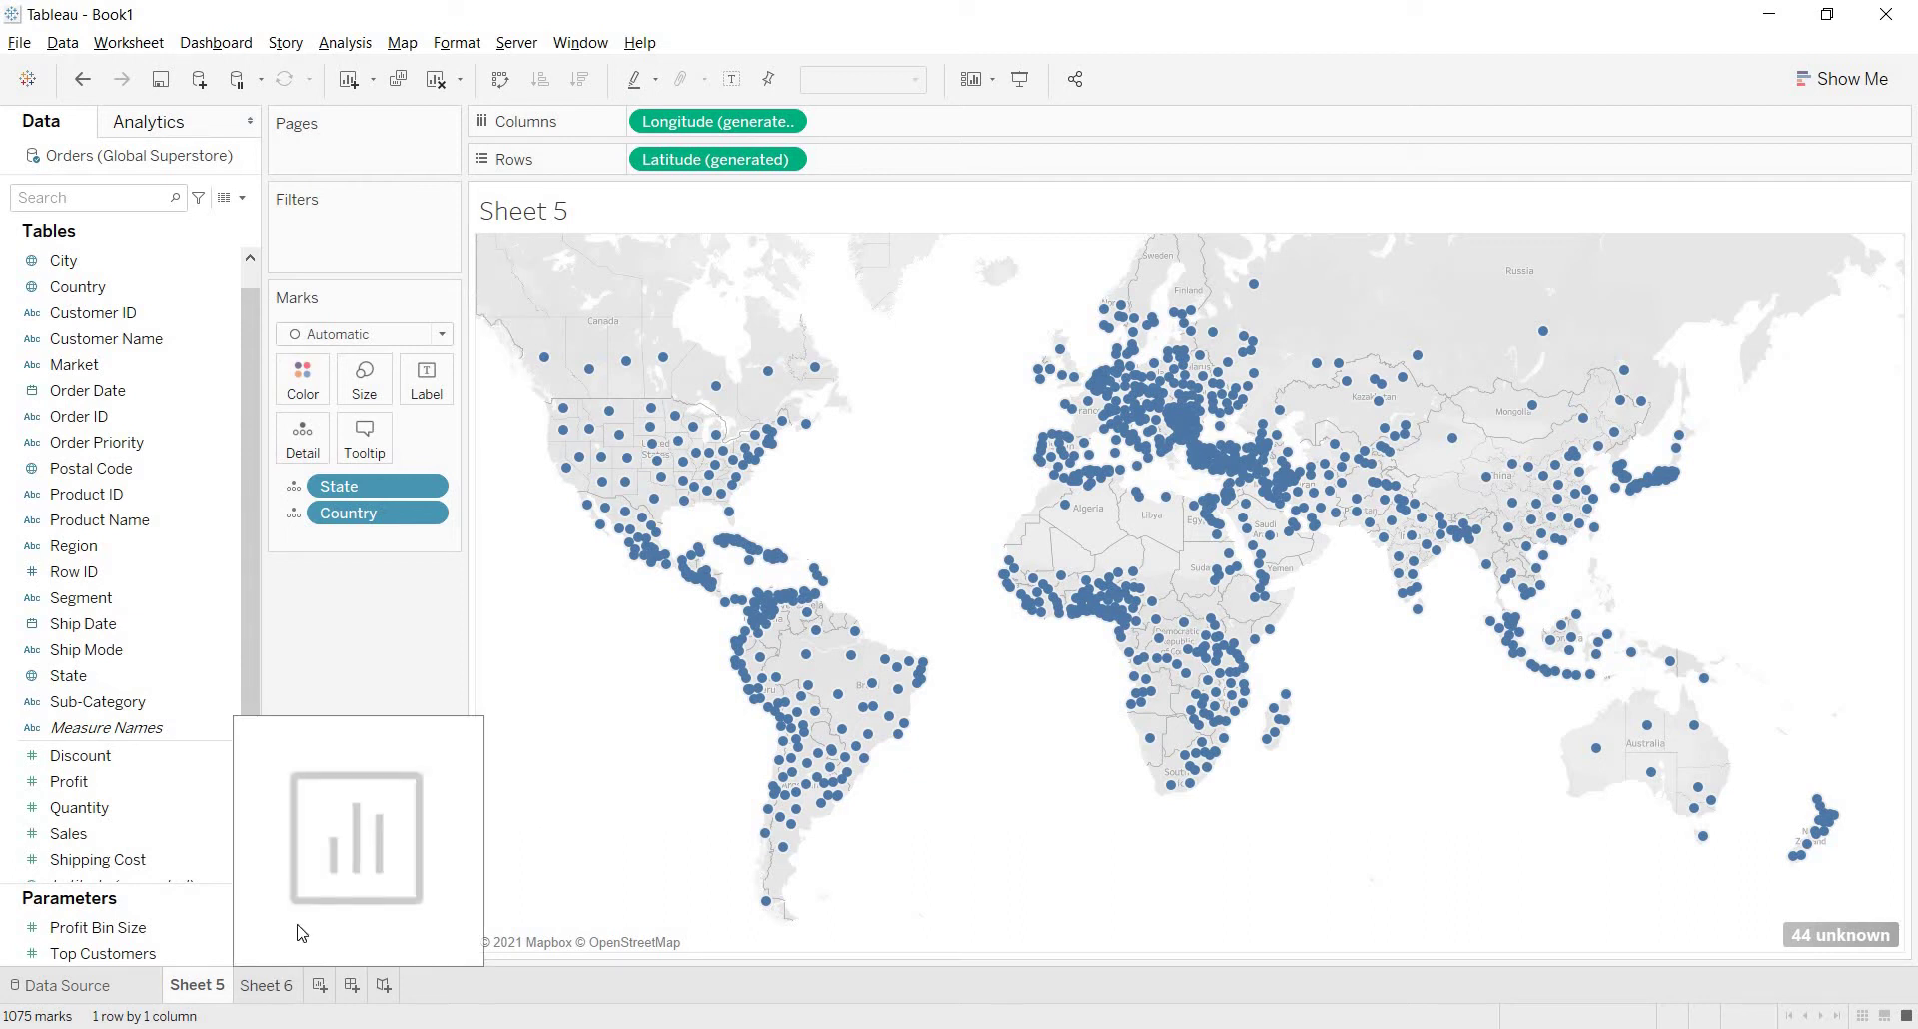
- Build a State map on Sheet 6 and add the Country field to the marks' detail
{"action": "left_click", "coordinate": [285, 985]}
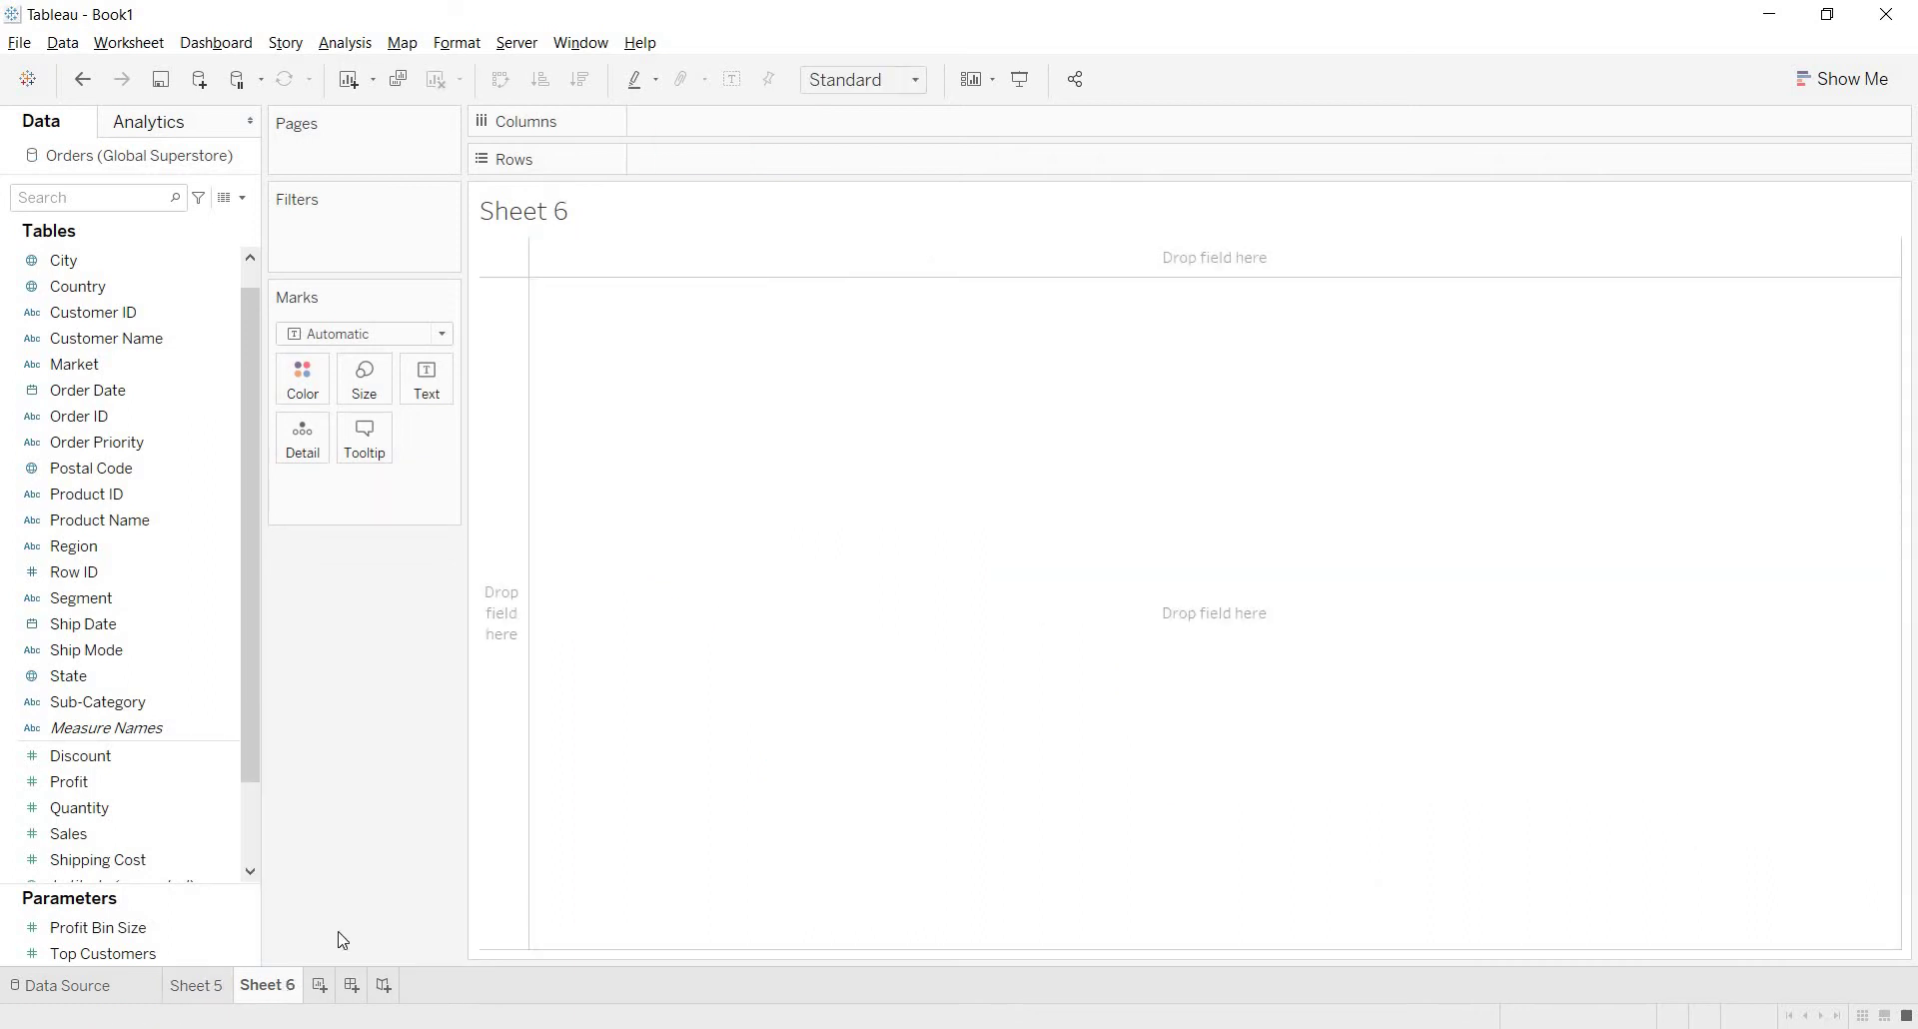
{"action": "double_click", "coordinate": [137, 678]}
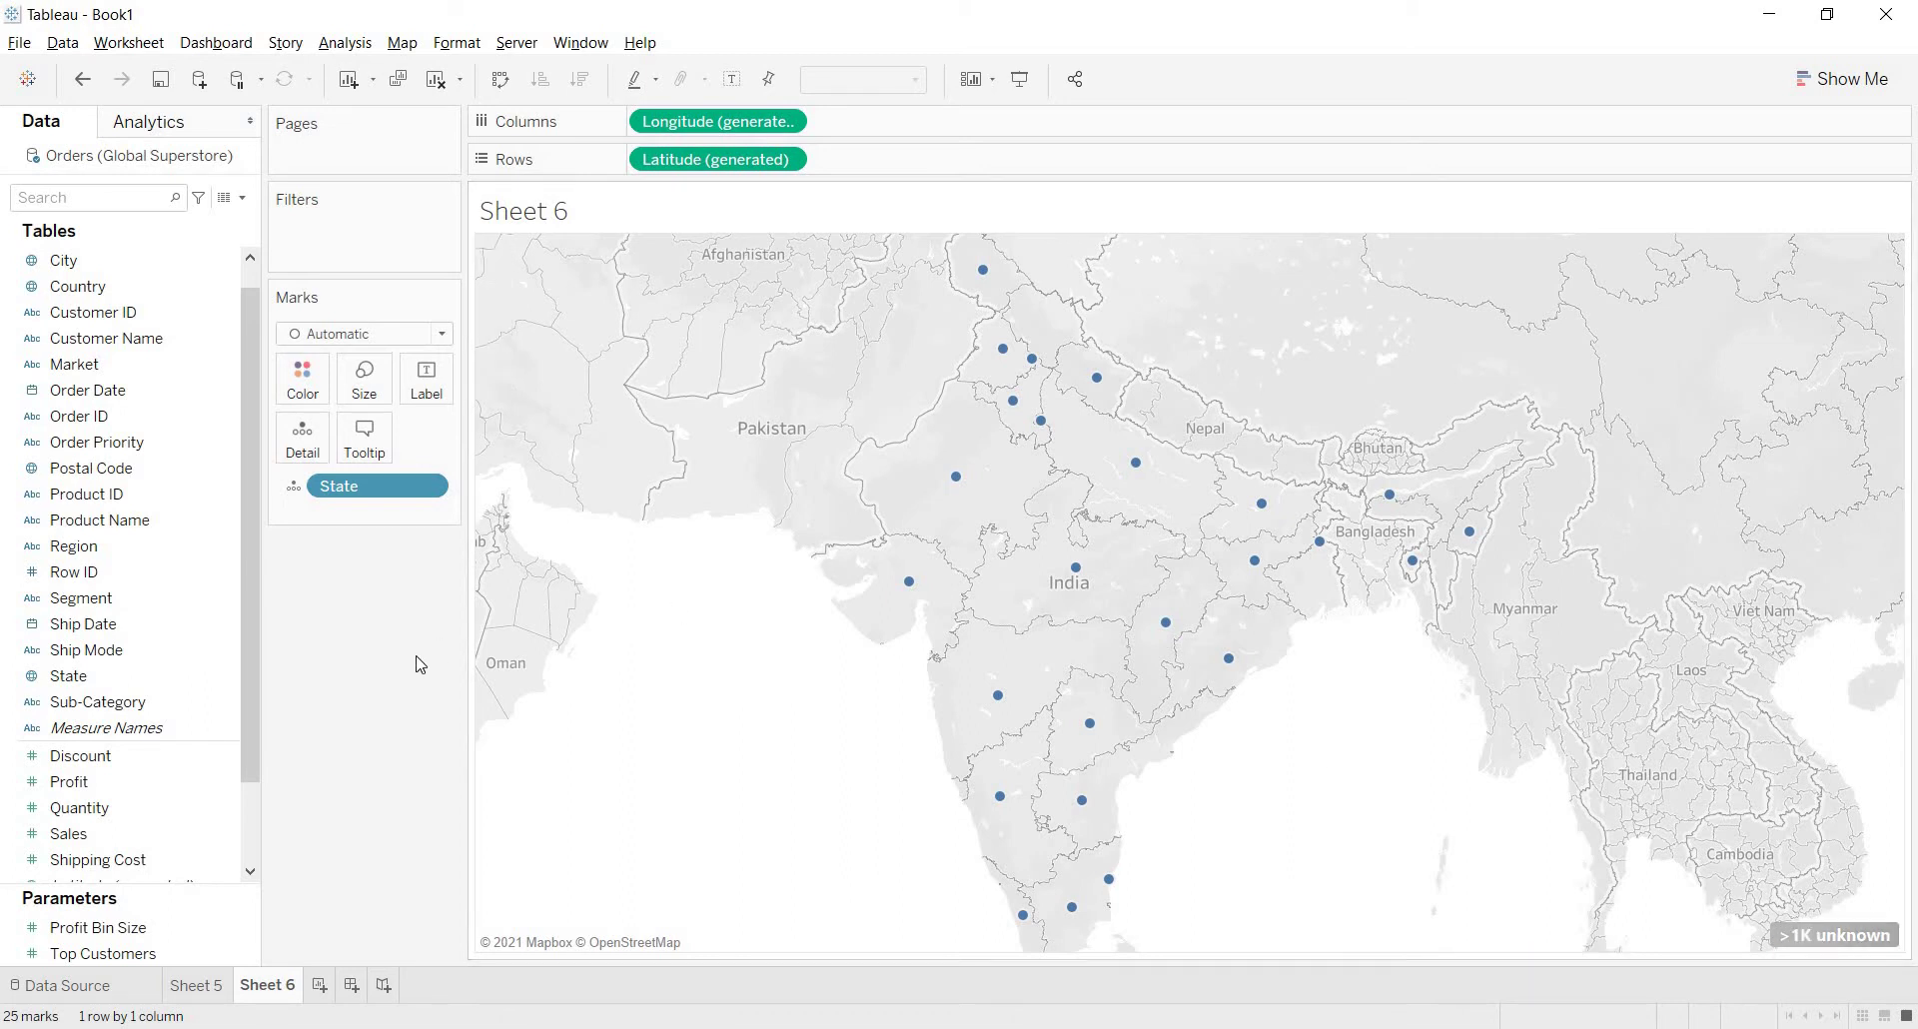
{"action": "left_click", "coordinate": [378, 486]}
{"action": "left_click", "coordinate": [120, 286]}
{"action": "left_click_drag", "start_coordinate": [288, 347], "coordinate": [306, 449]}
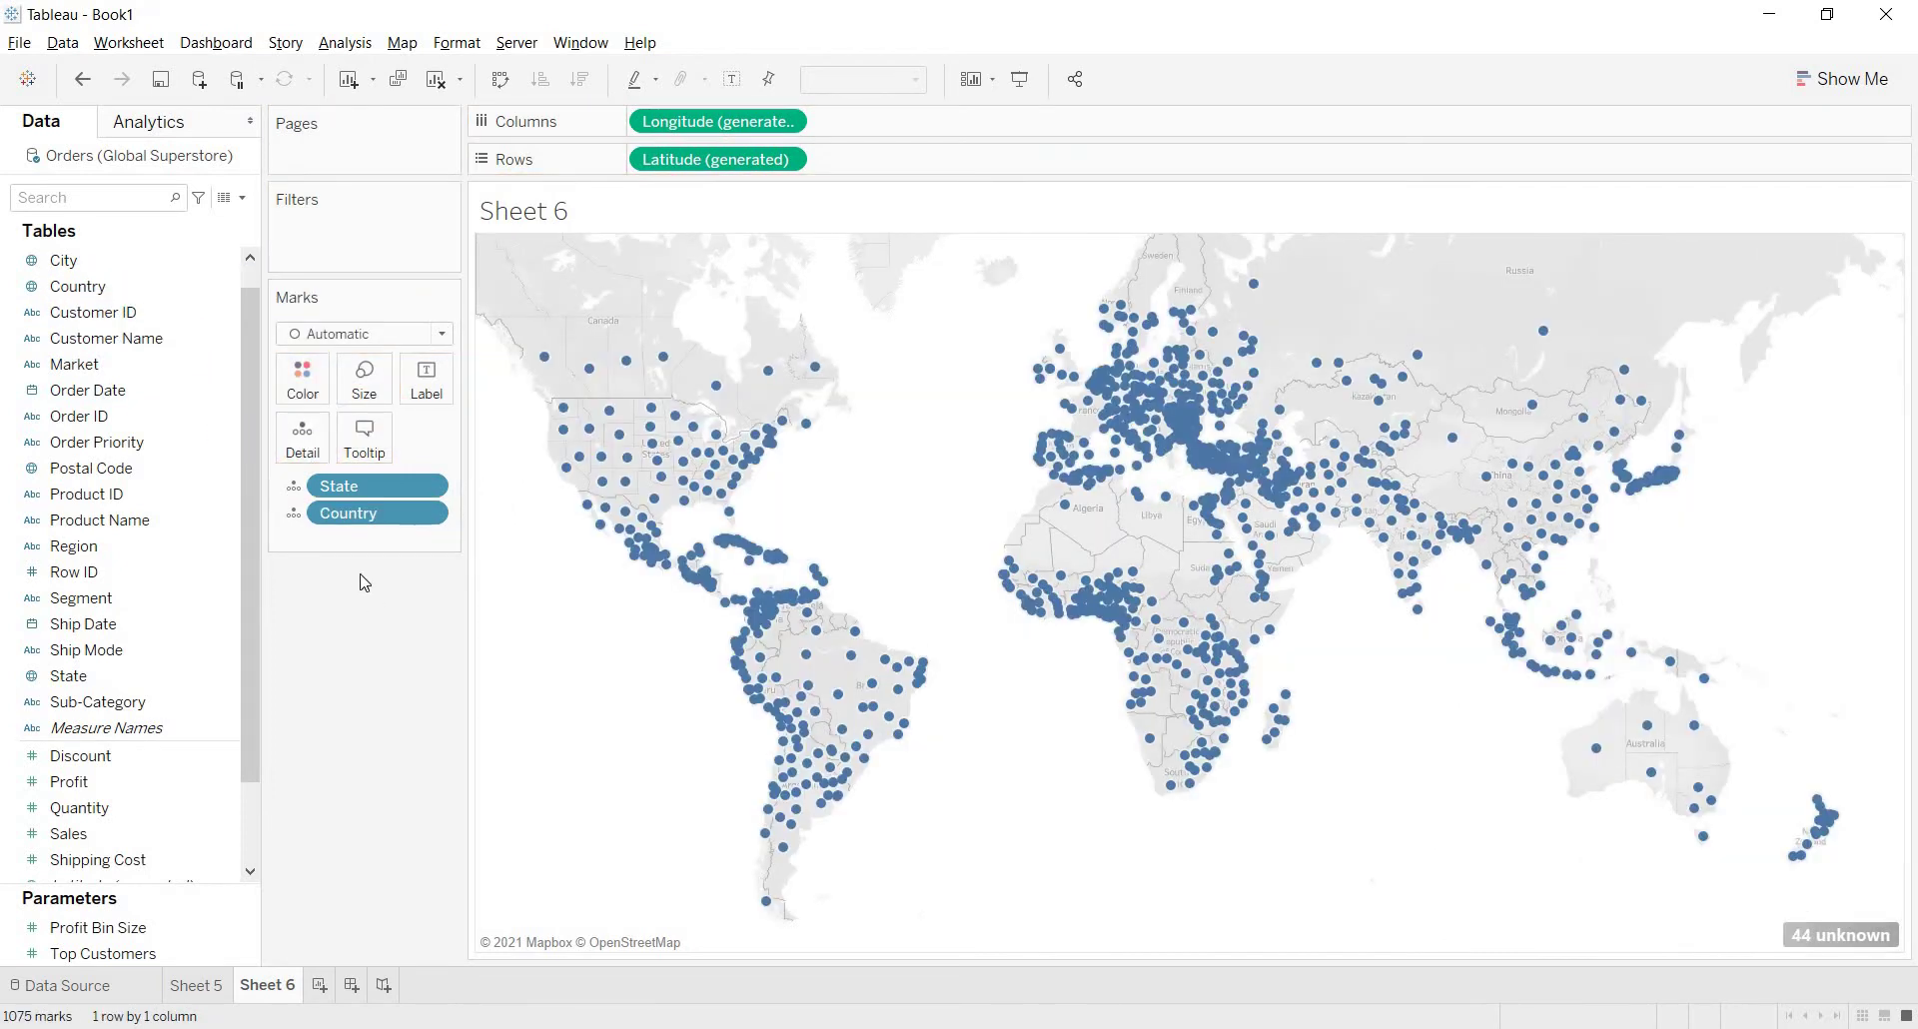
{"action": "left_click", "coordinate": [346, 488]}
{"action": "left_click", "coordinate": [339, 514]}
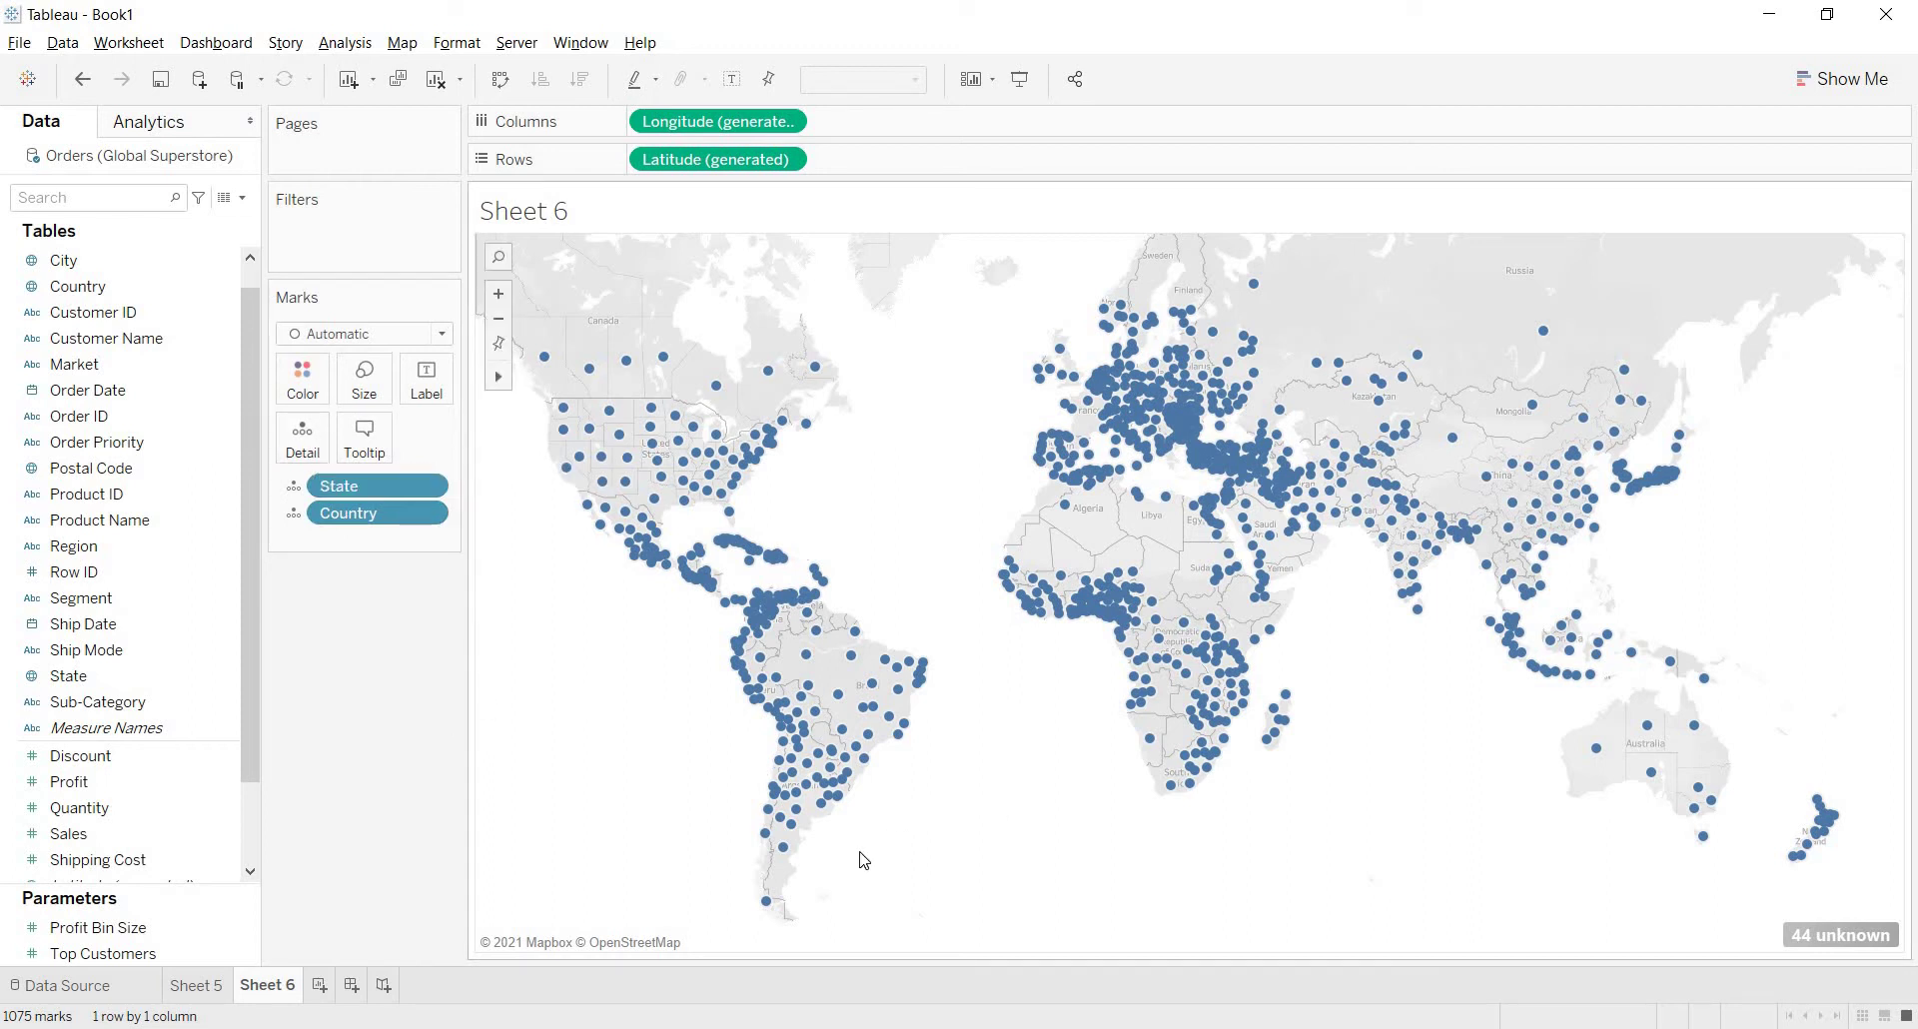
- Edit the unknown State locations on Sheet 6 and choose to enter a latitude and longitude for Alsace
{"action": "left_click", "coordinate": [1848, 934]}
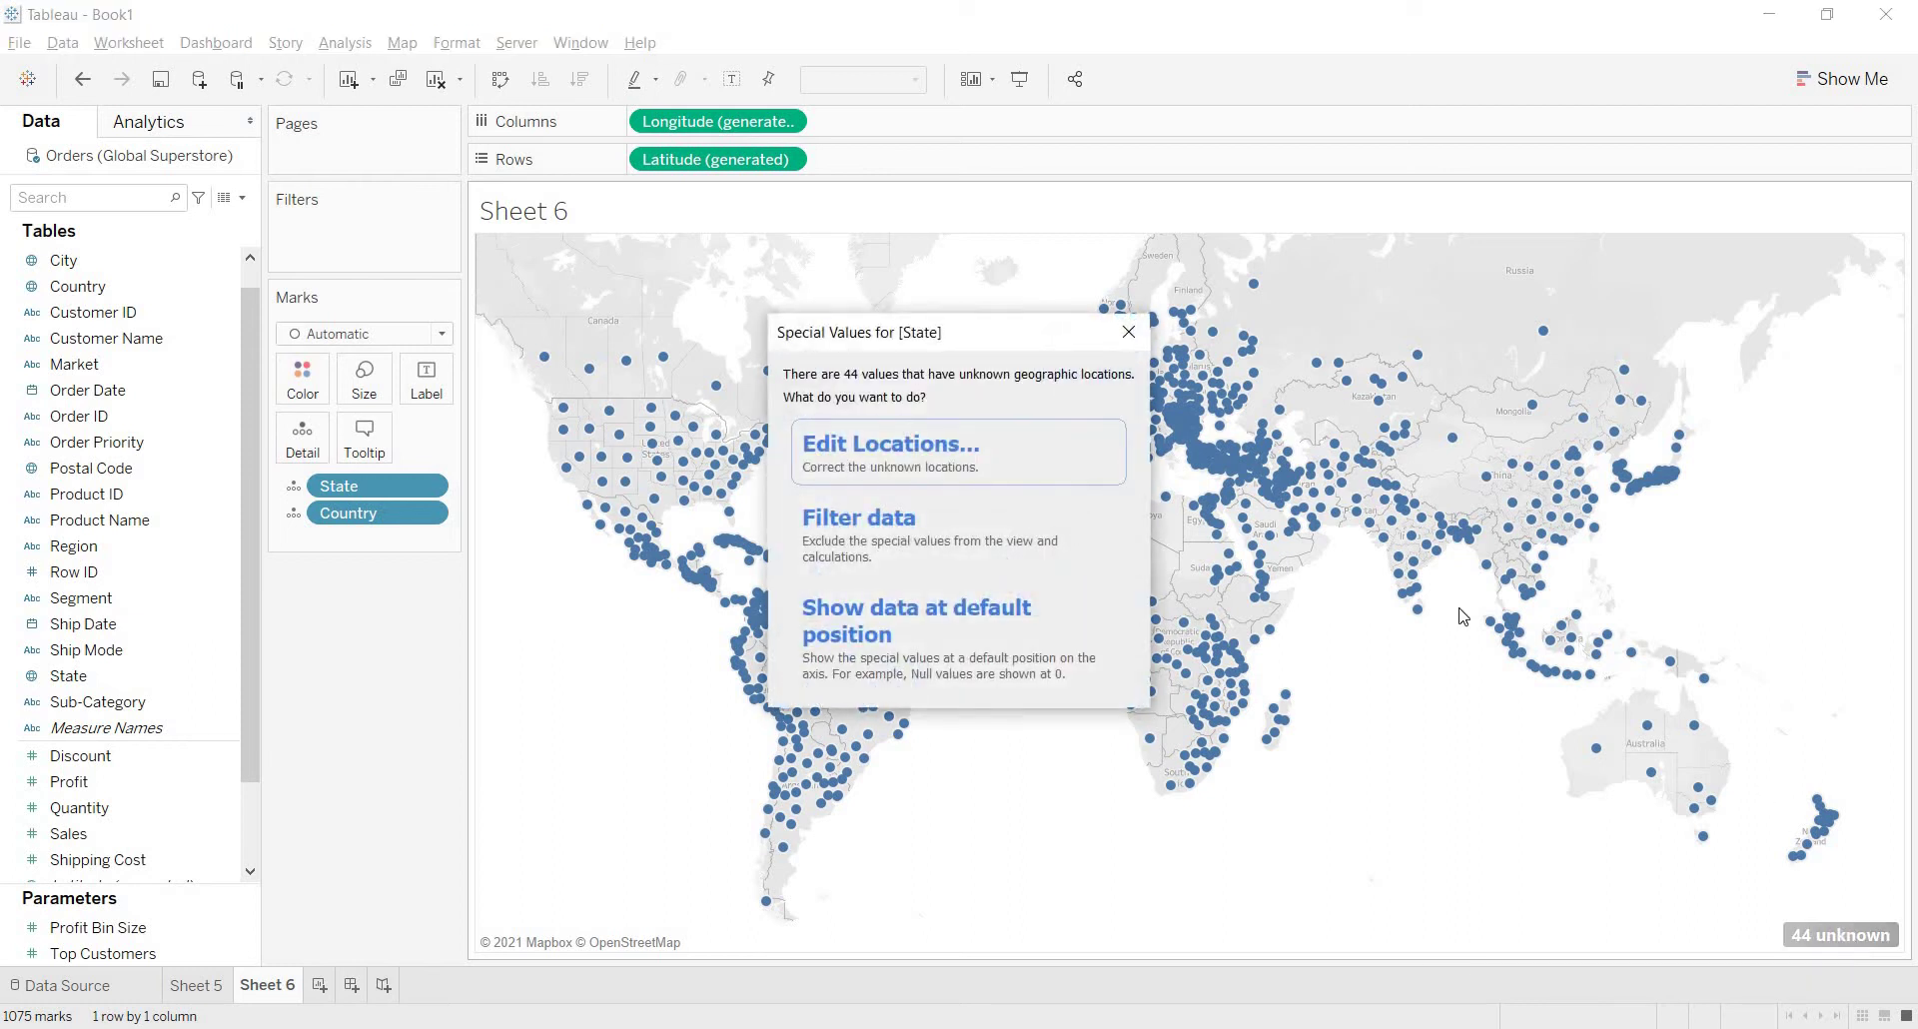
{"action": "left_click", "coordinate": [1009, 459]}
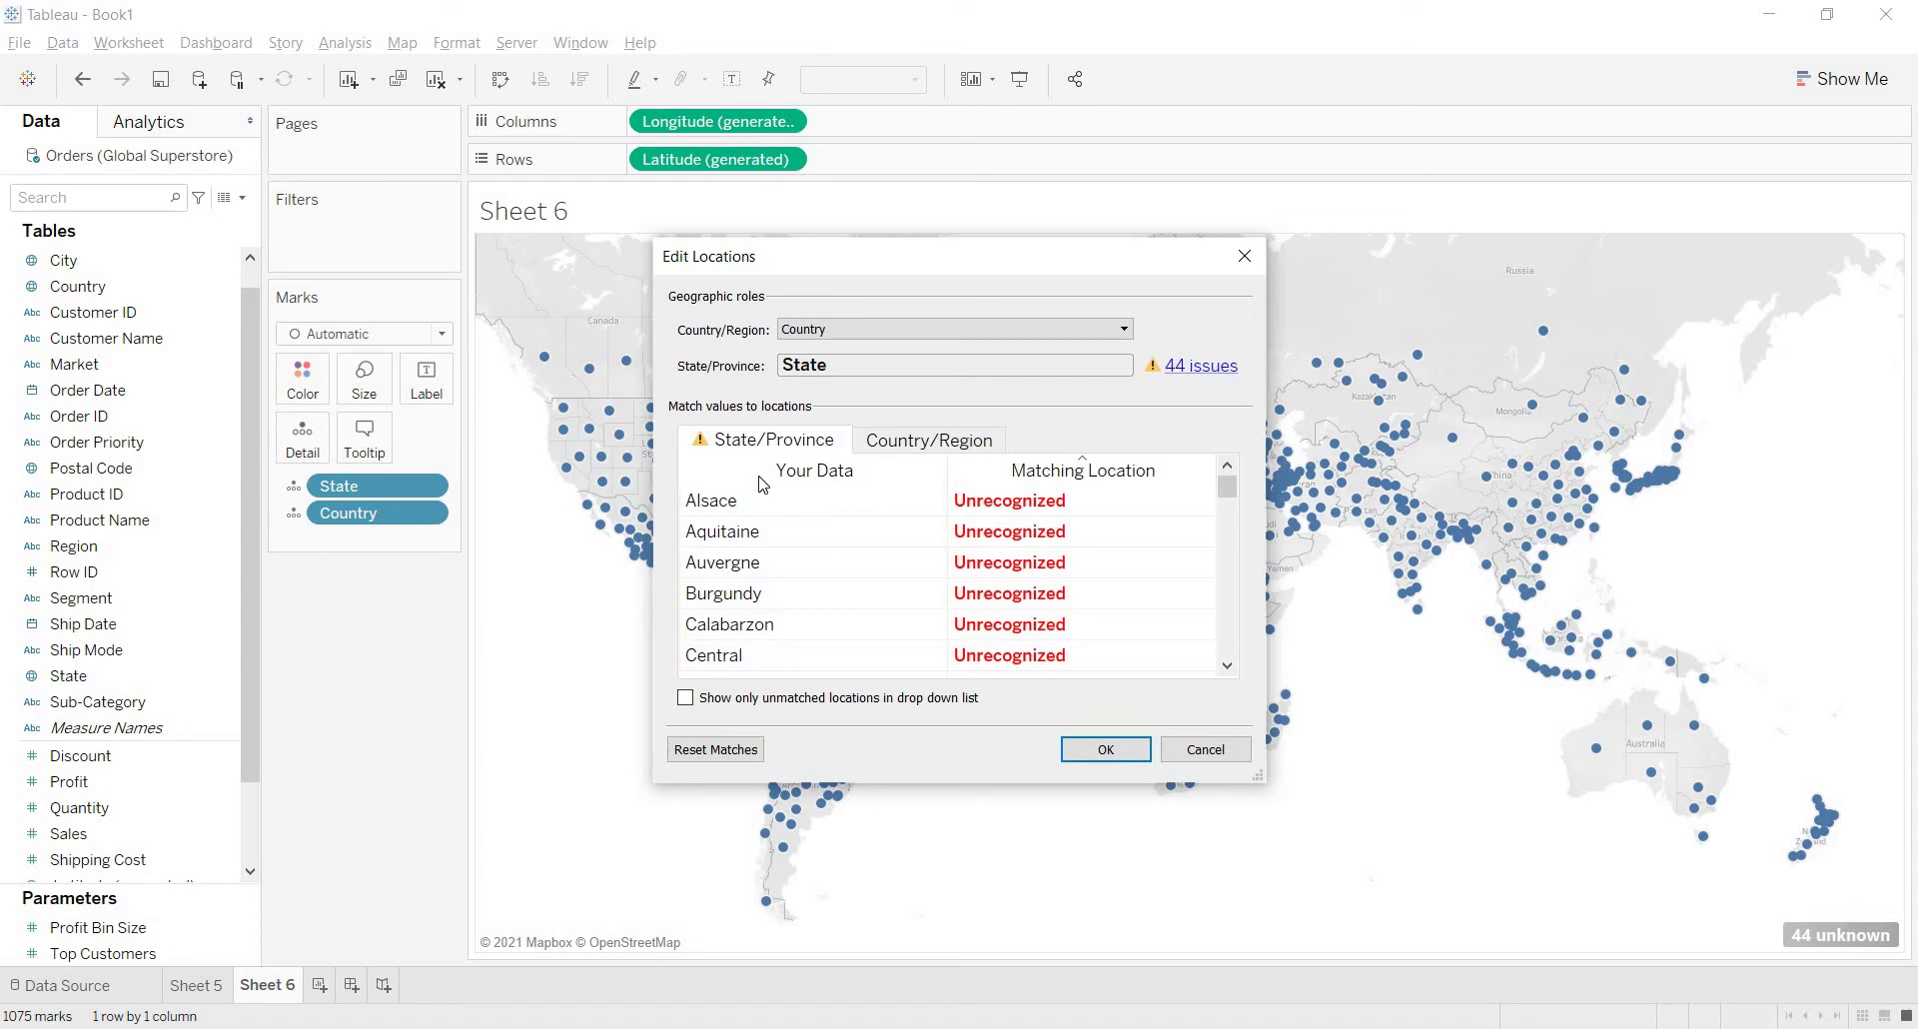
{"action": "left_click", "coordinate": [1168, 504]}
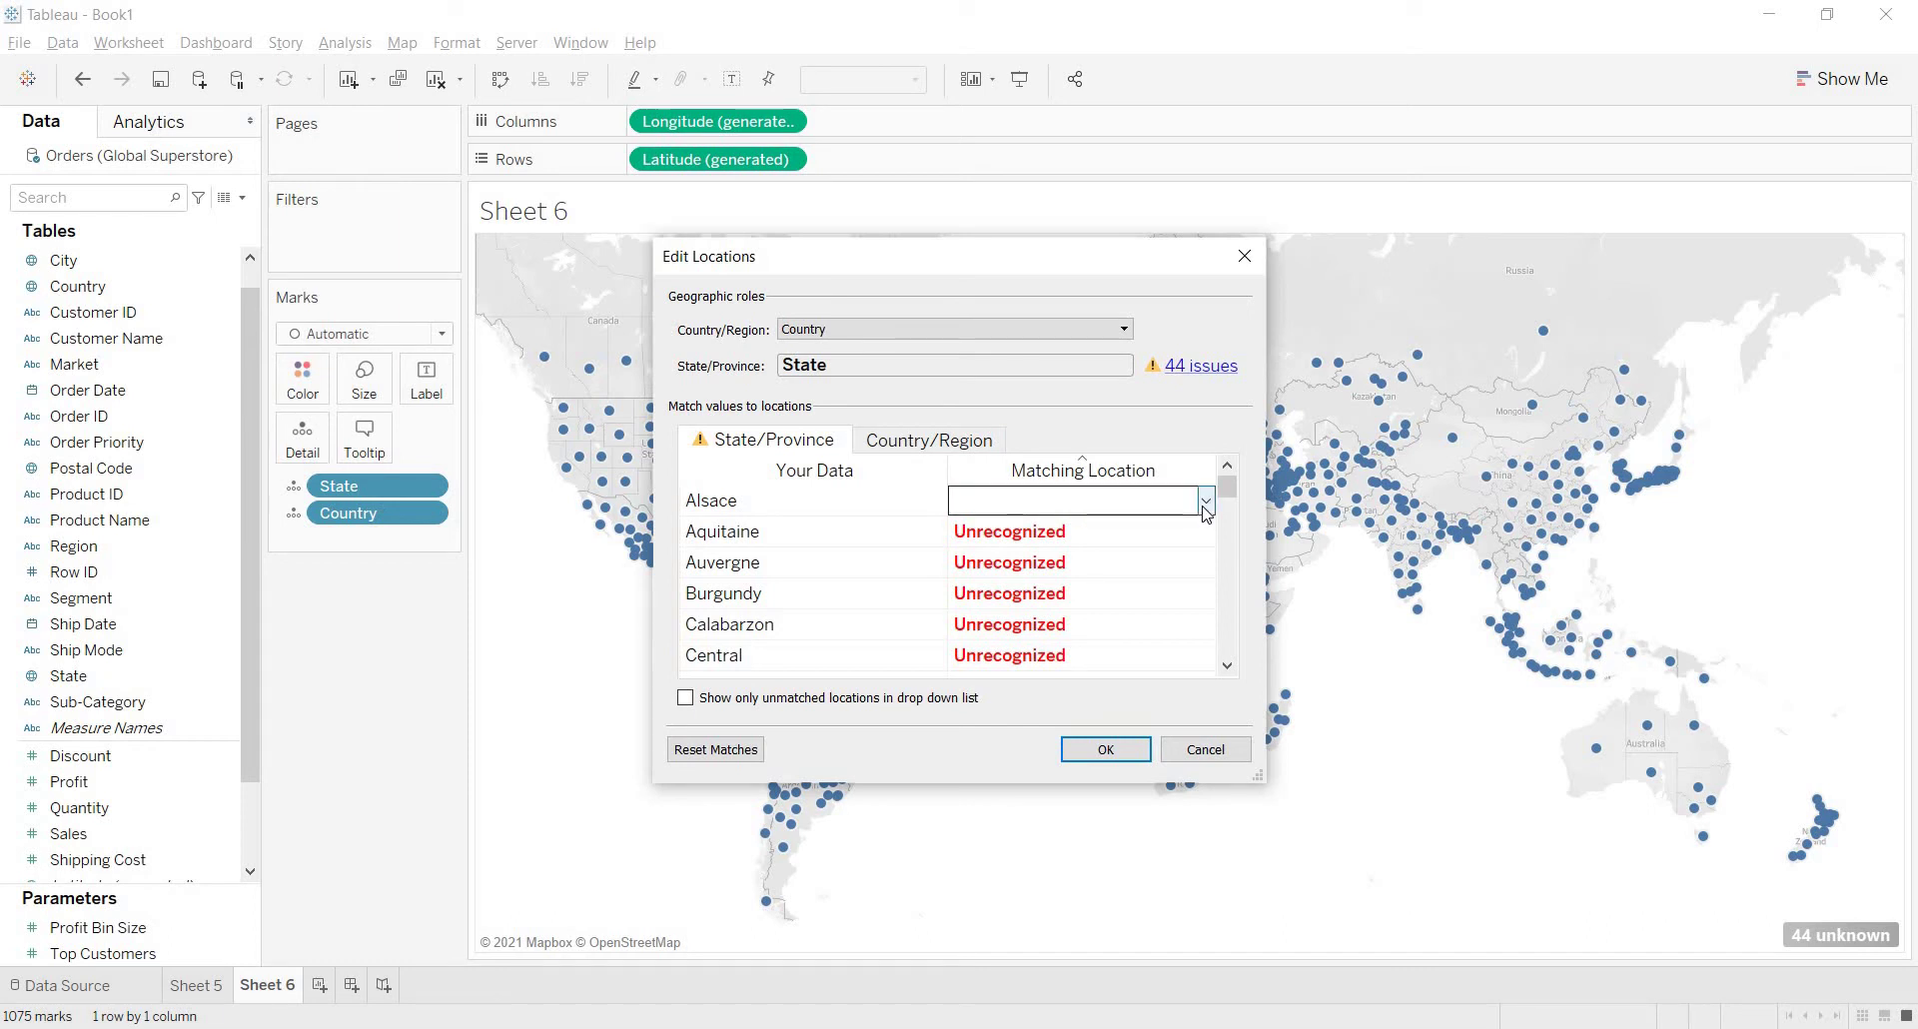
{"action": "left_click", "coordinate": [1205, 502]}
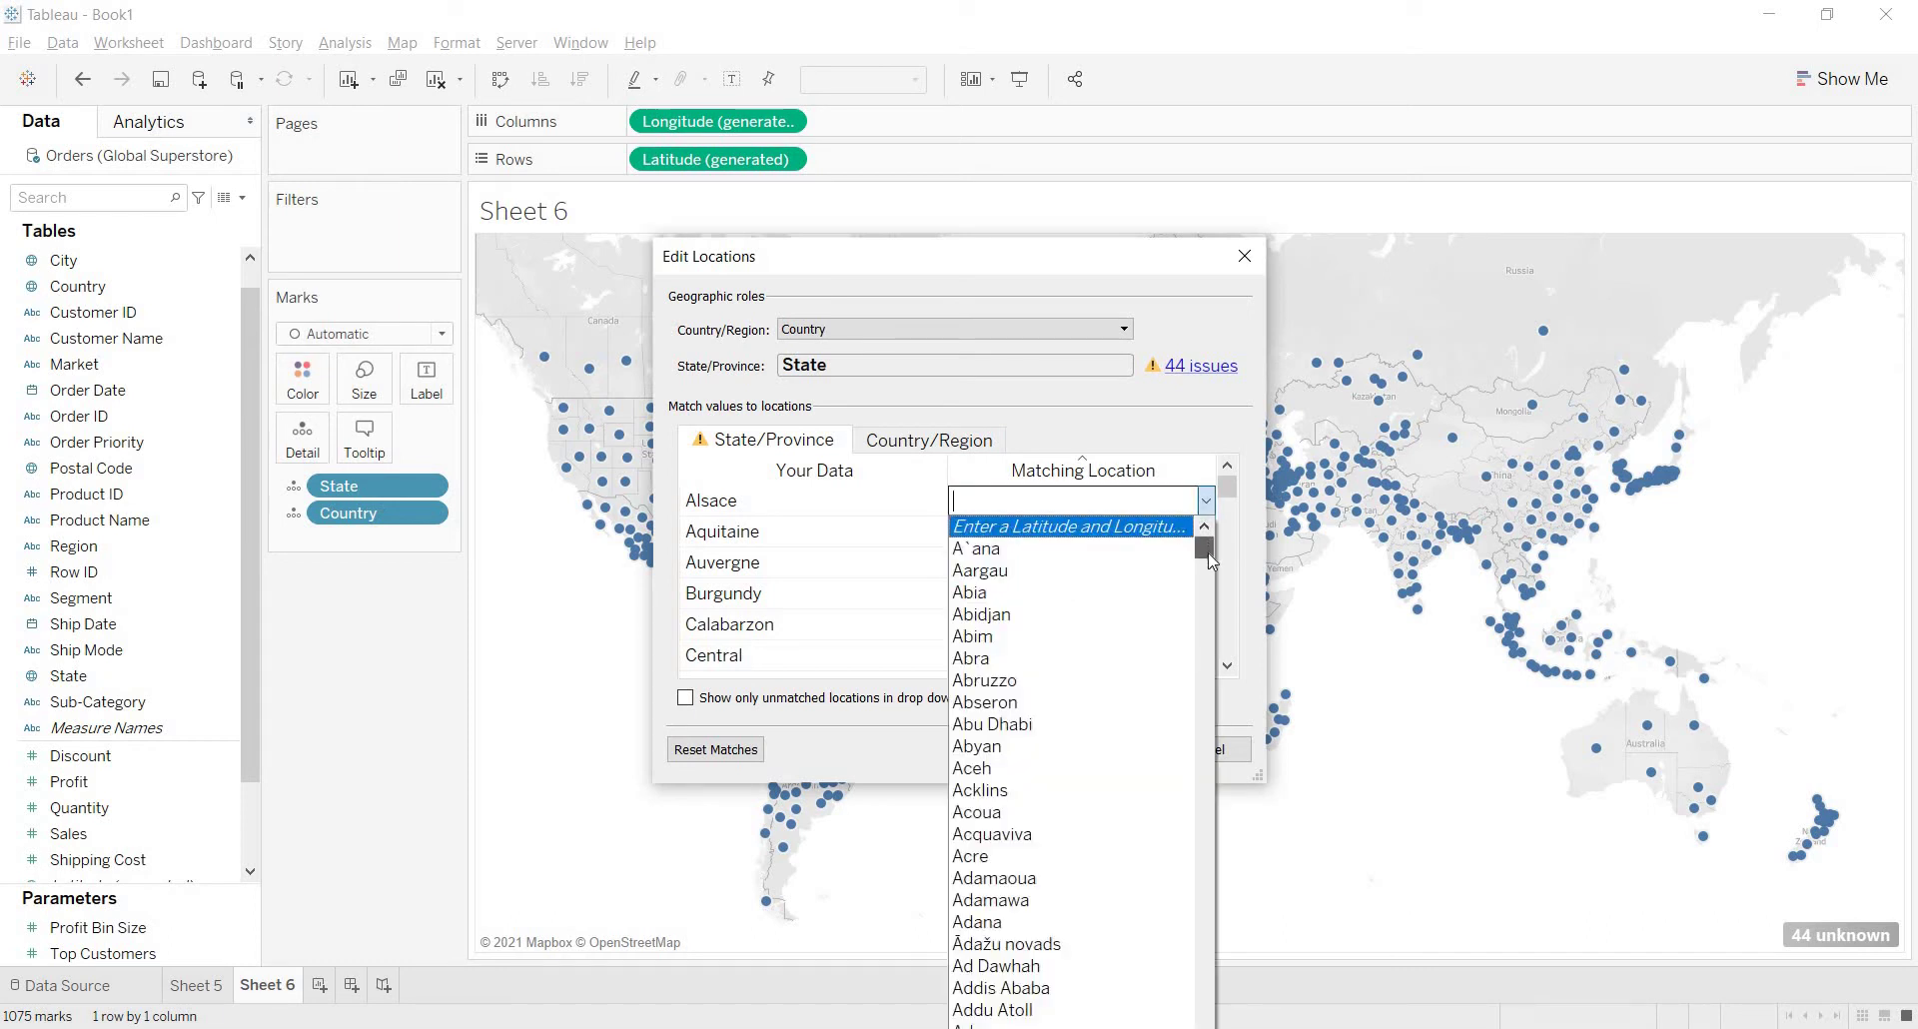
{"action": "left_click_drag", "start_coordinate": [1207, 548], "coordinate": [1209, 629]}
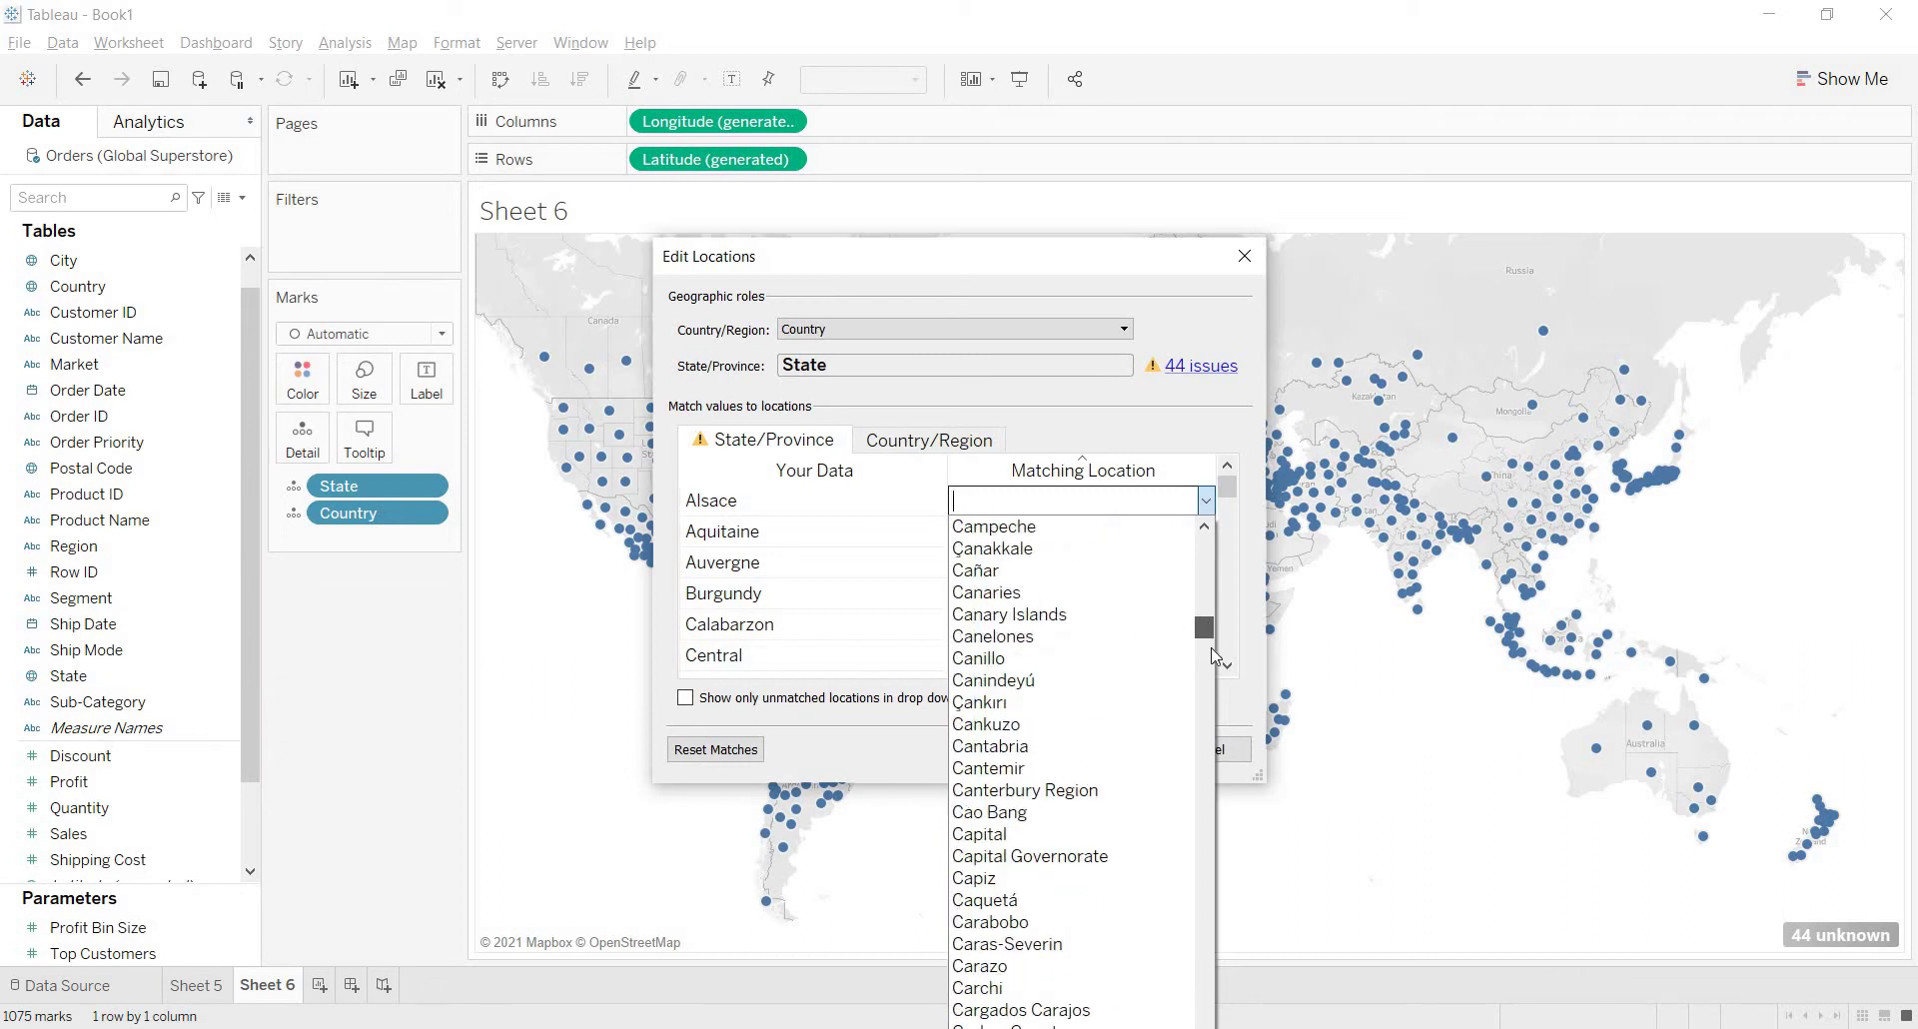
{"action": "left_click_drag", "start_coordinate": [1211, 649], "coordinate": [1117, 512]}
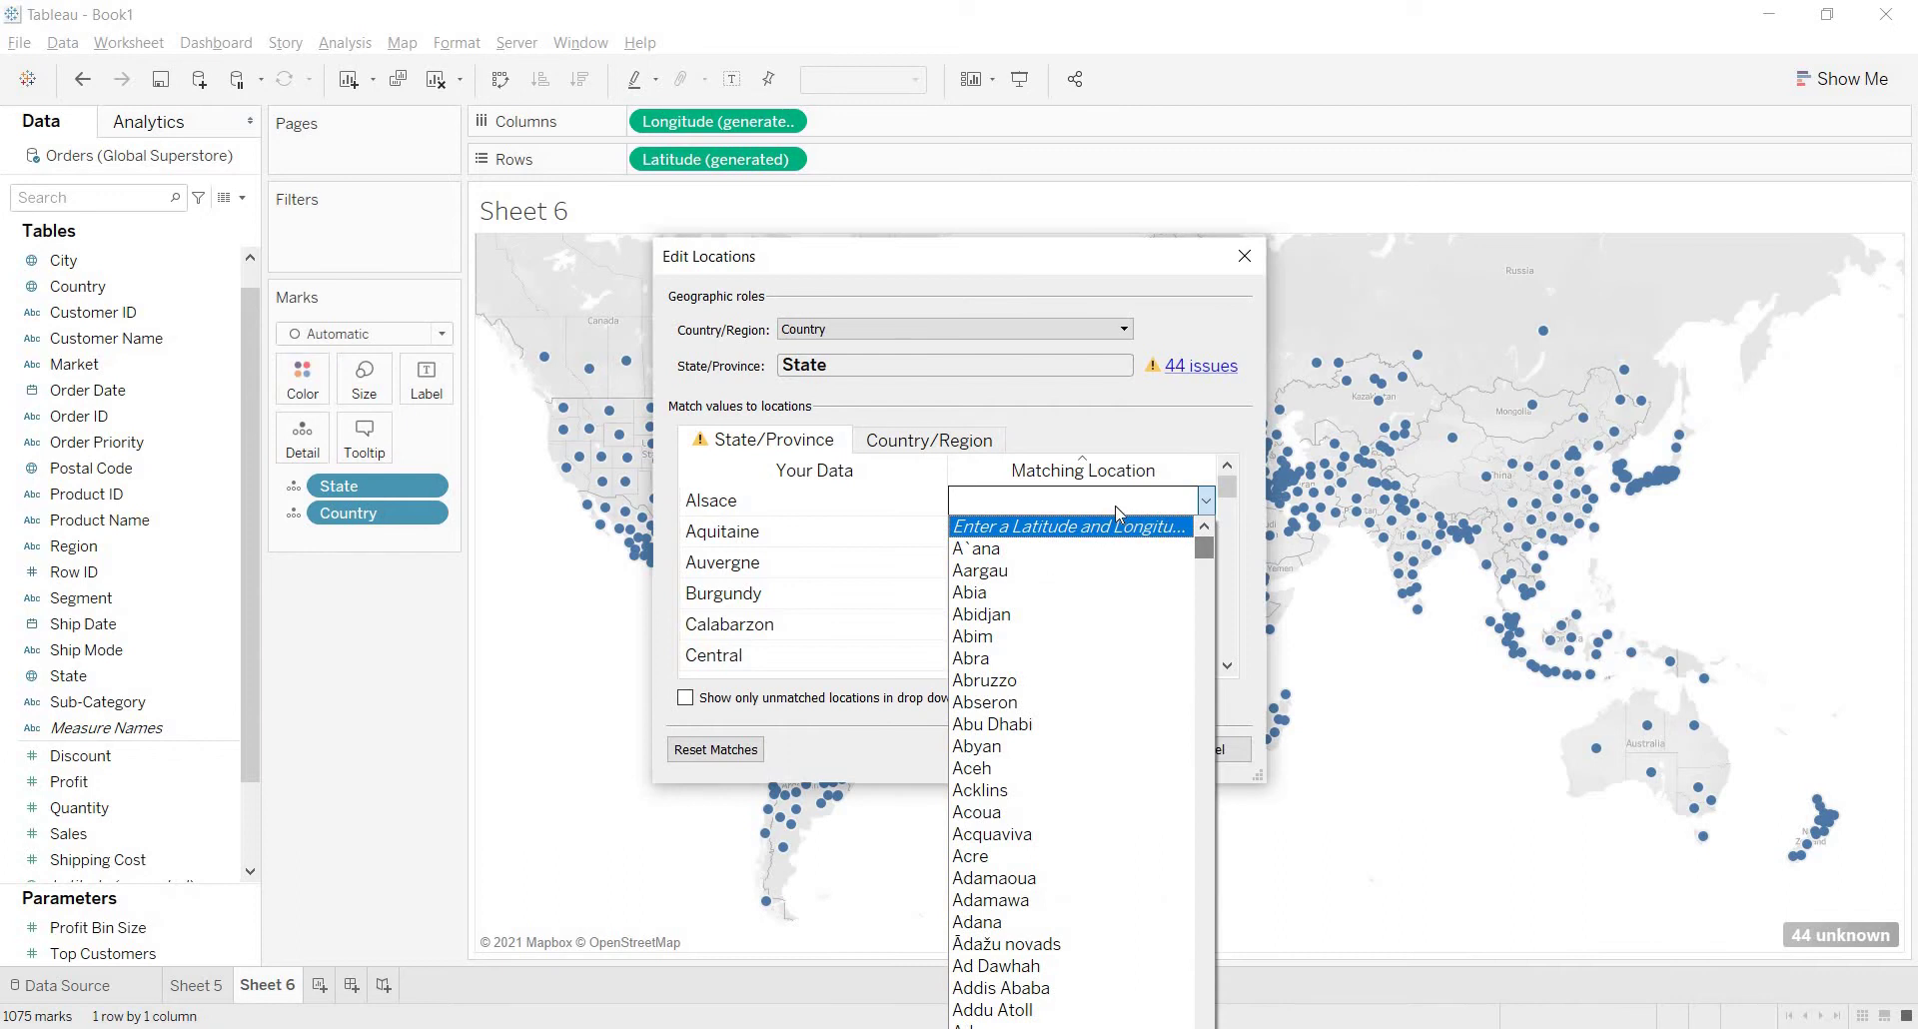
{"action": "left_click", "coordinate": [1054, 526]}
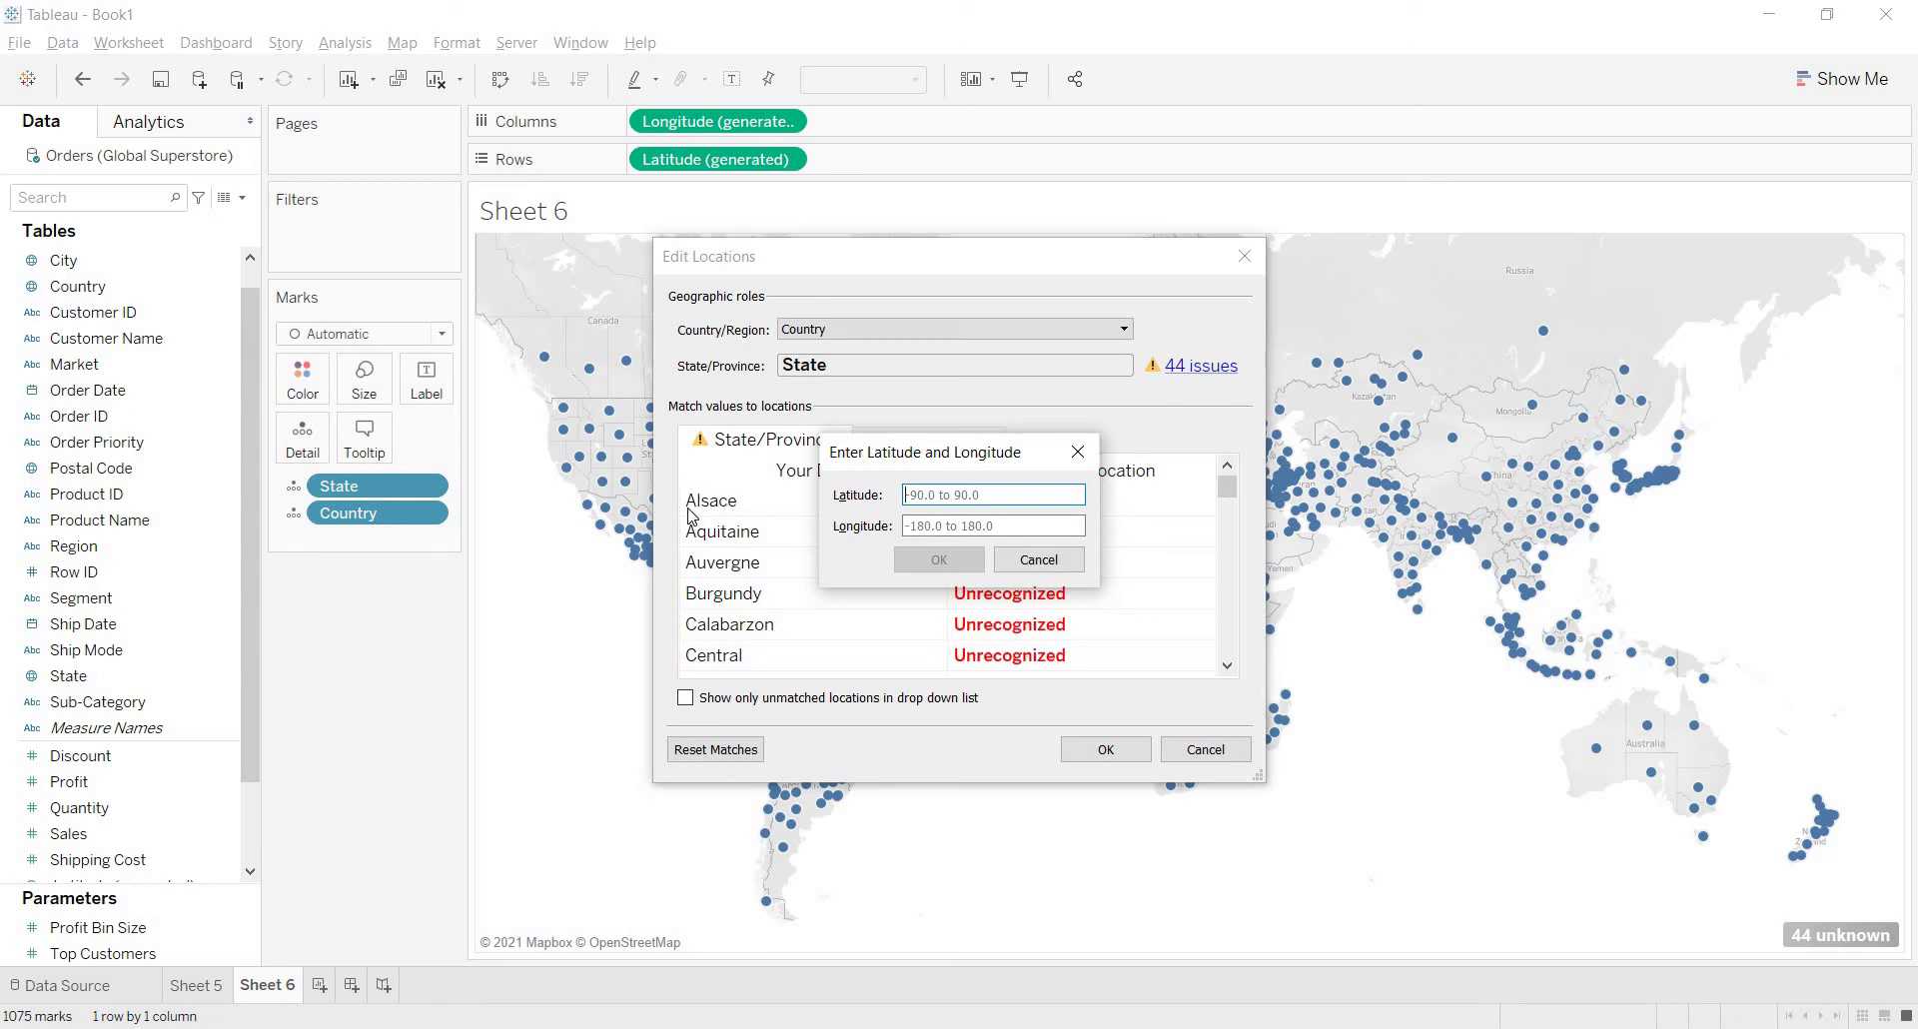
- Switch to Firefox and search Google for the latitude and longitude of Alsace
{"action": "key", "text": "alt+Tab"}
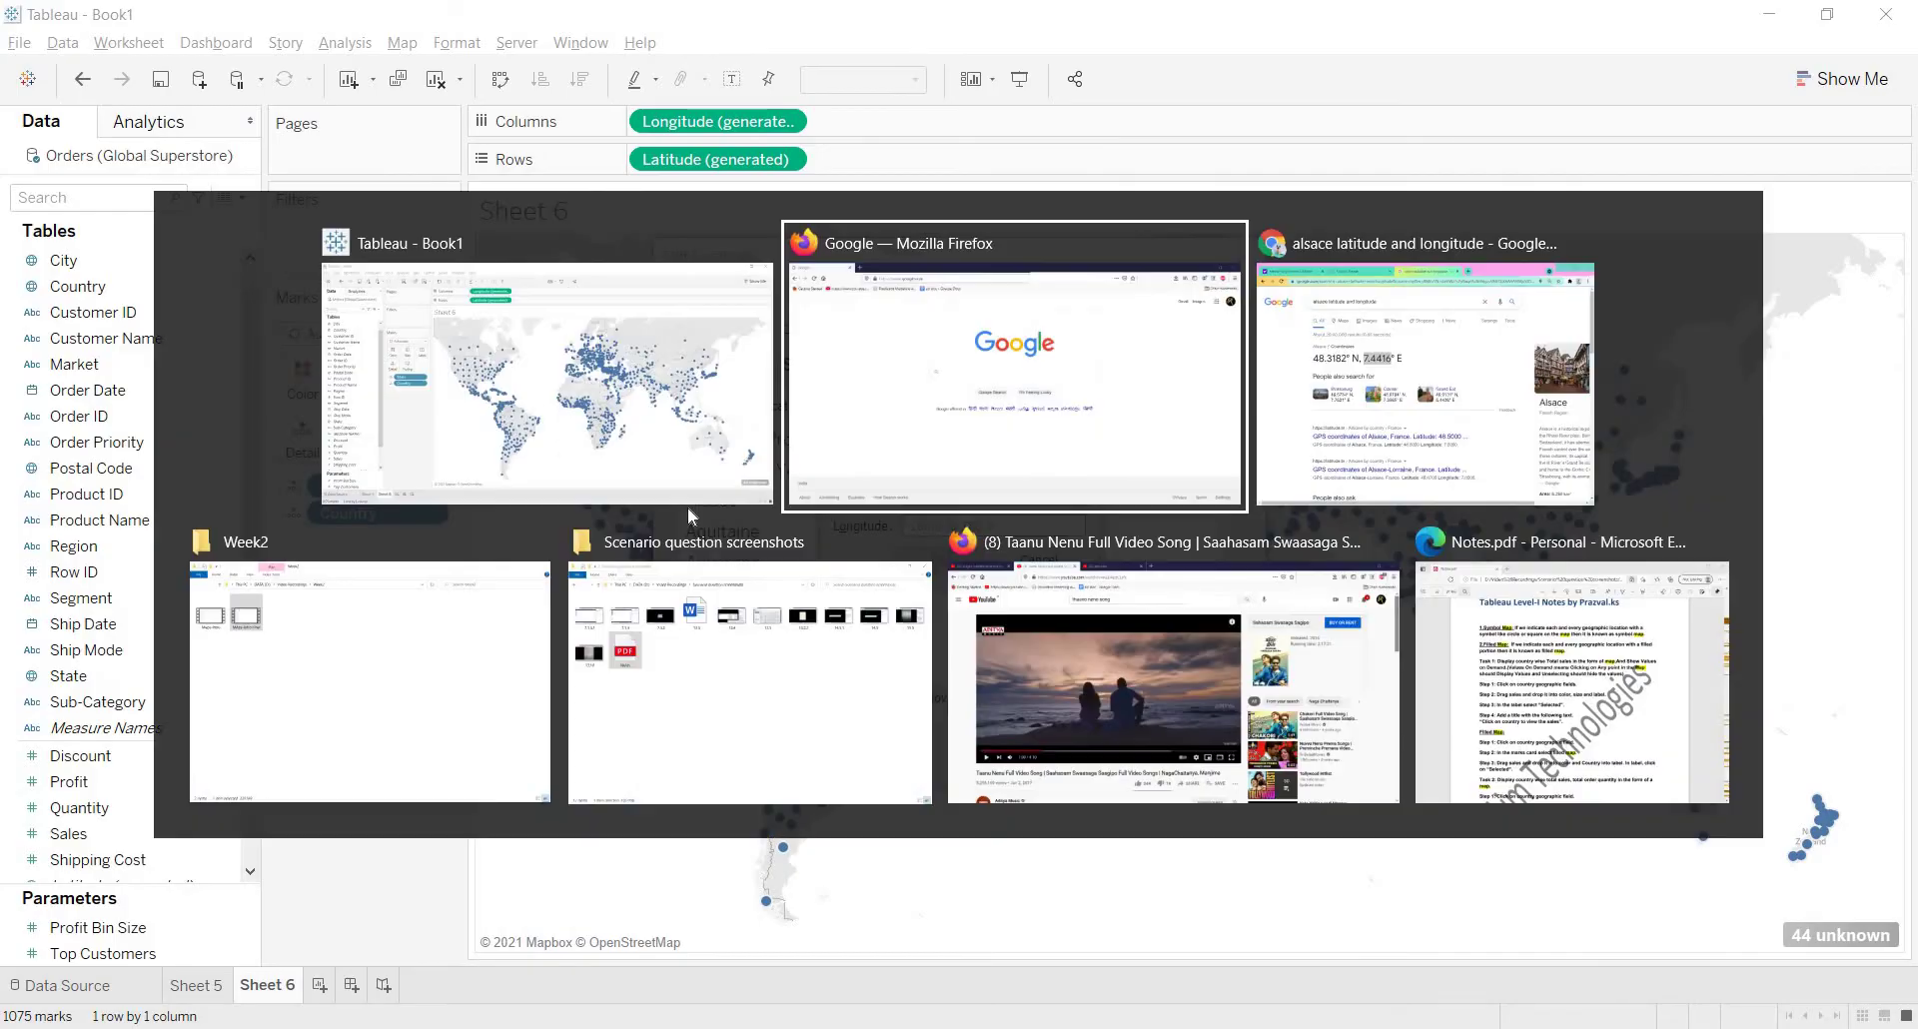
{"action": "left_click", "coordinate": [685, 77]}
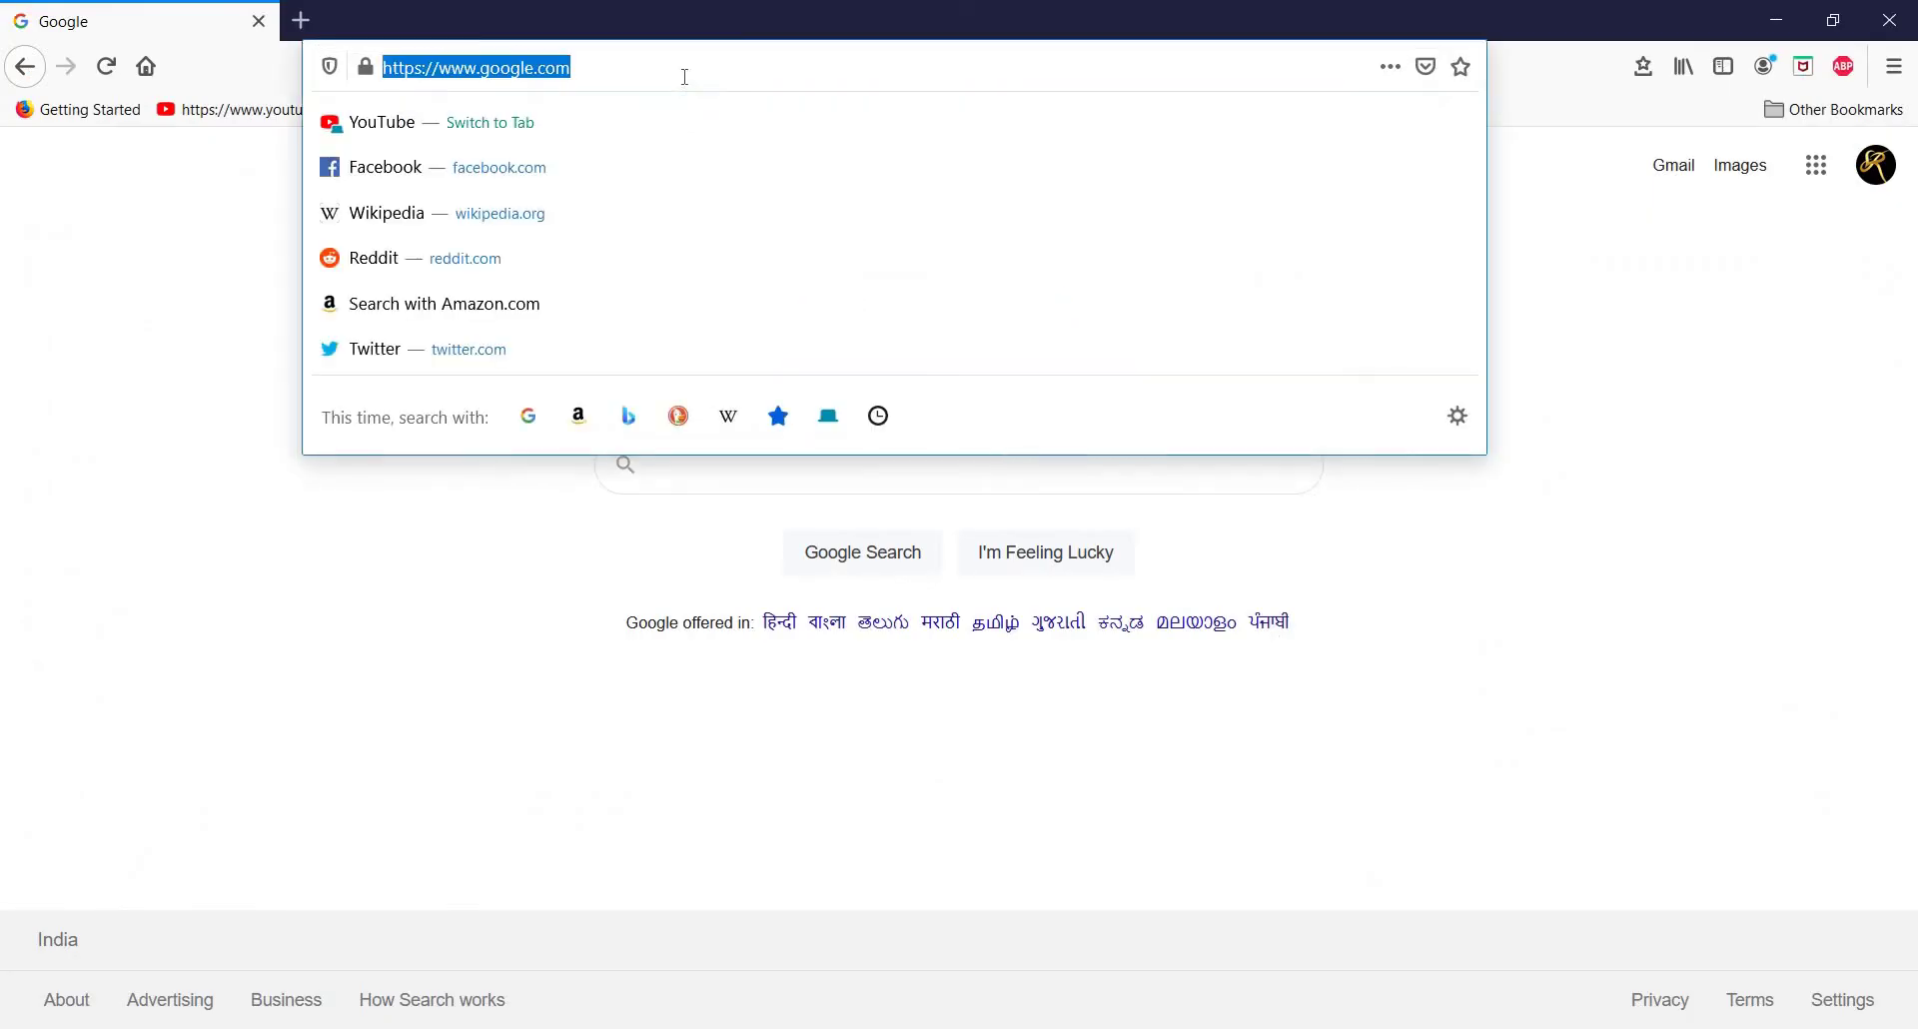
{"action": "type", "text": "Als"}
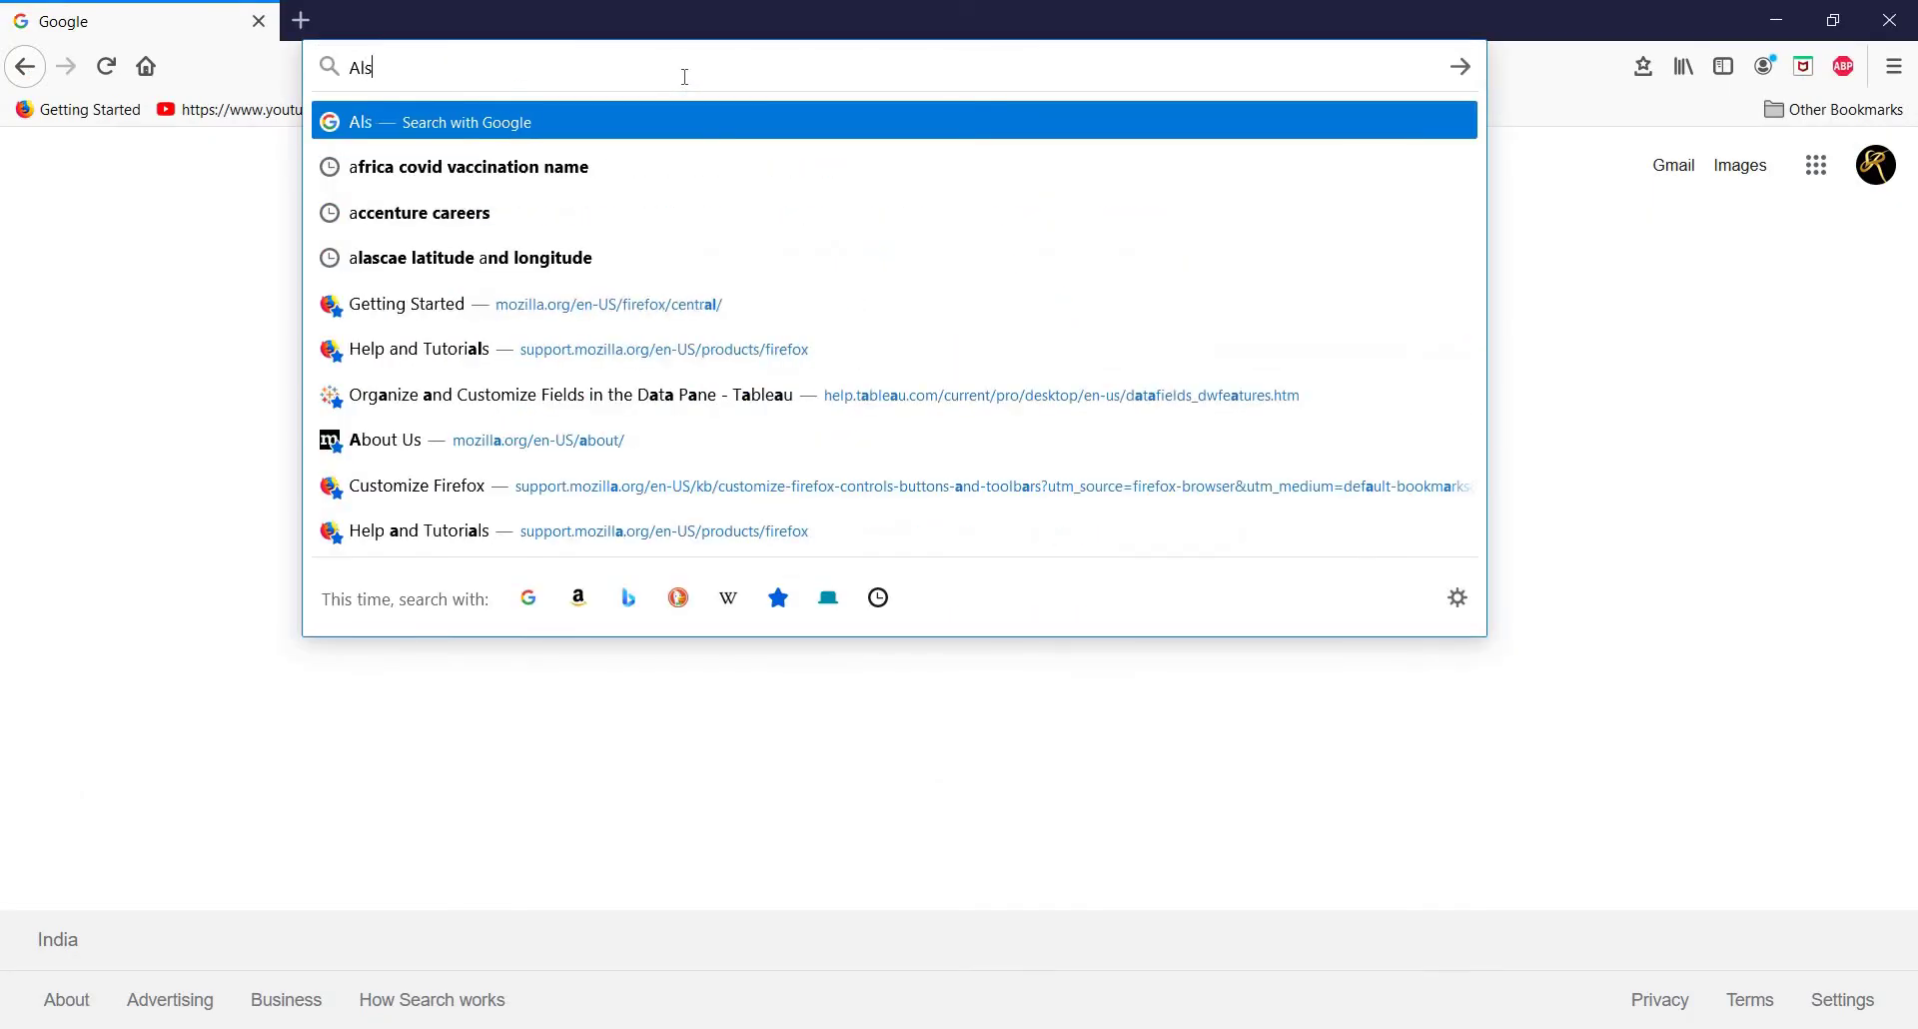
{"action": "type", "text": "ace latitie"}
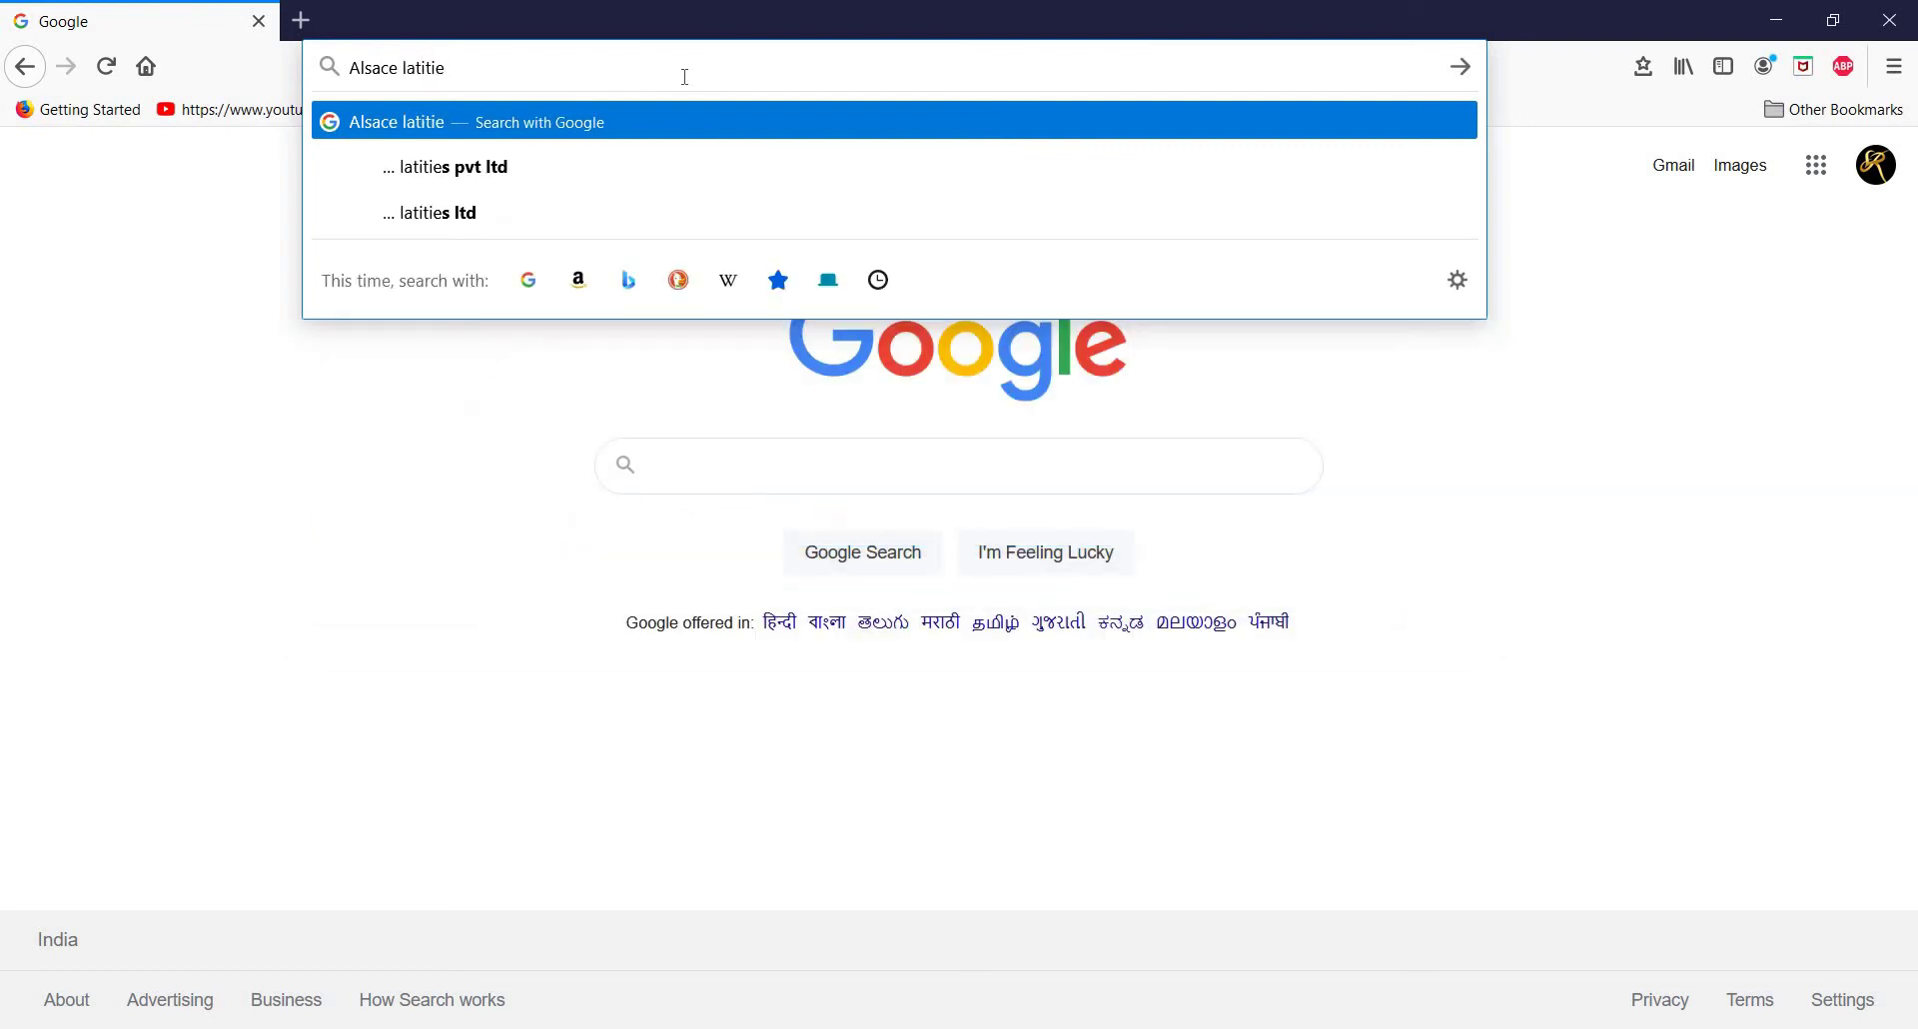
{"action": "key", "text": "BackSpace"}
{"action": "type", "text": "de and l"}
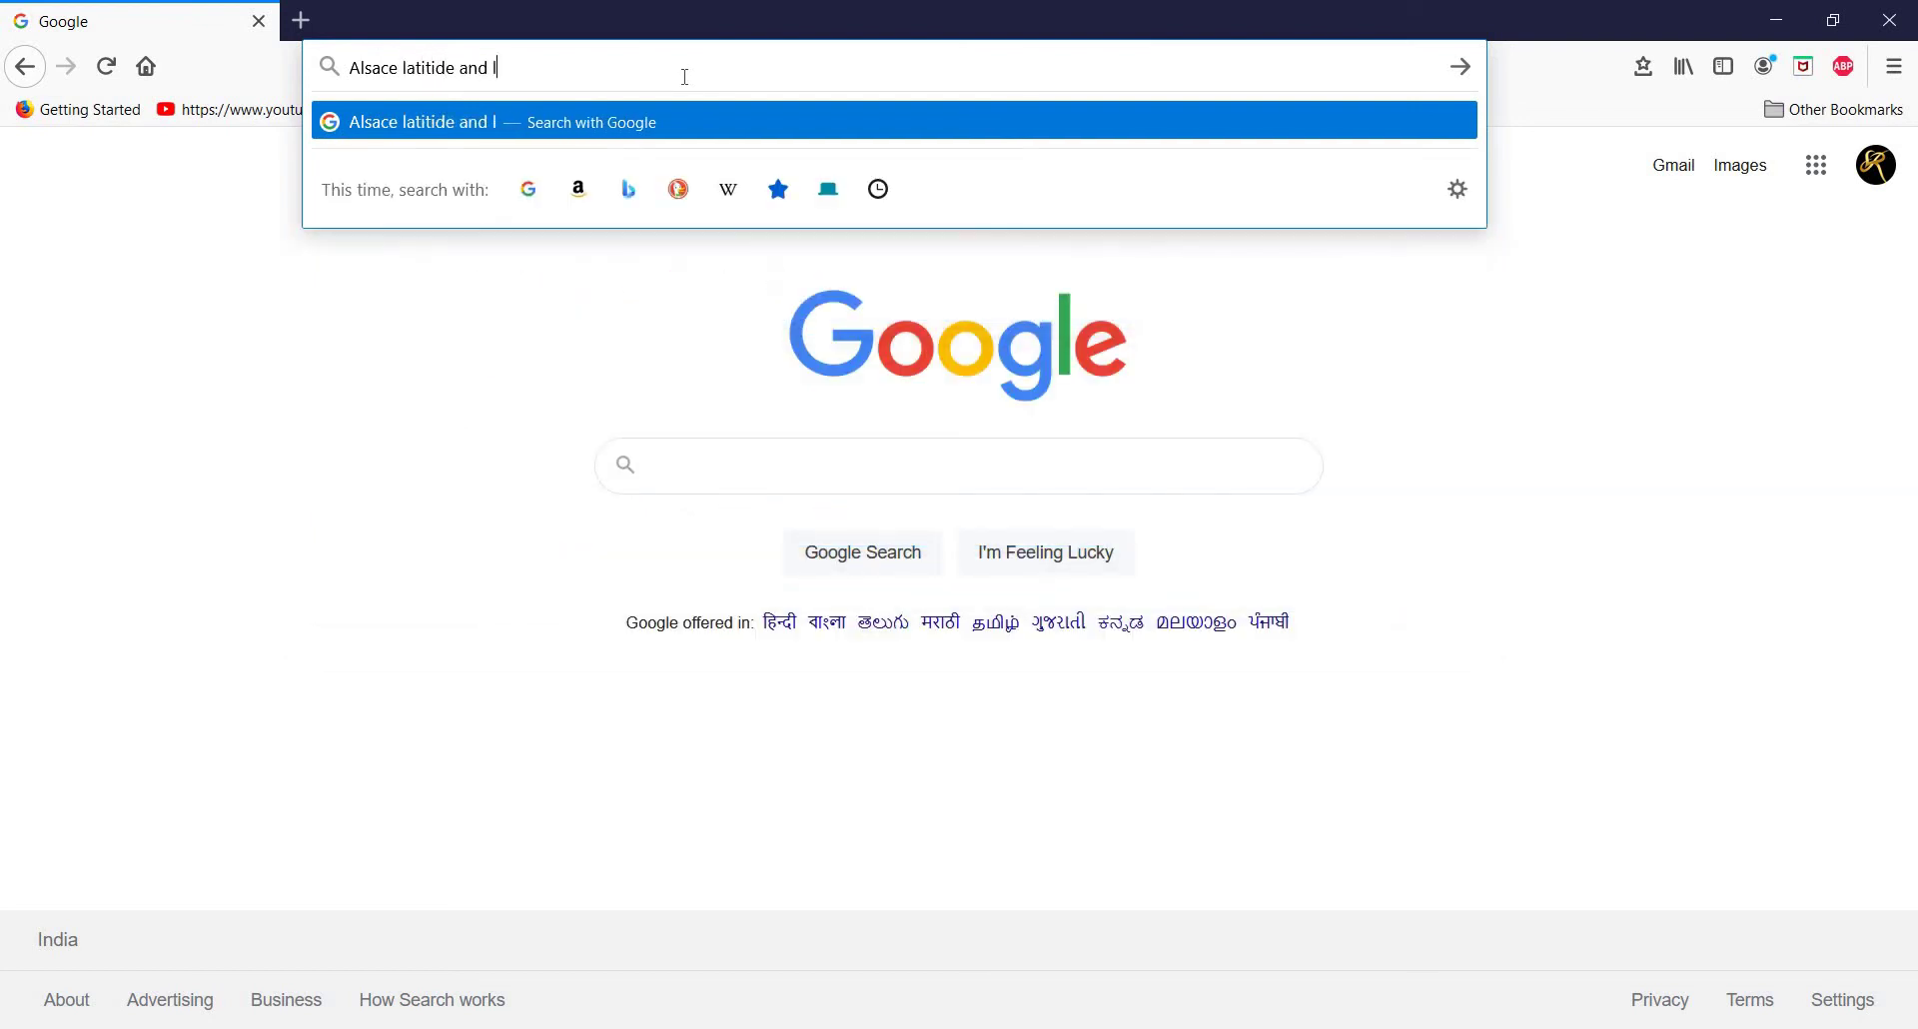
{"action": "type", "text": "ongitude"}
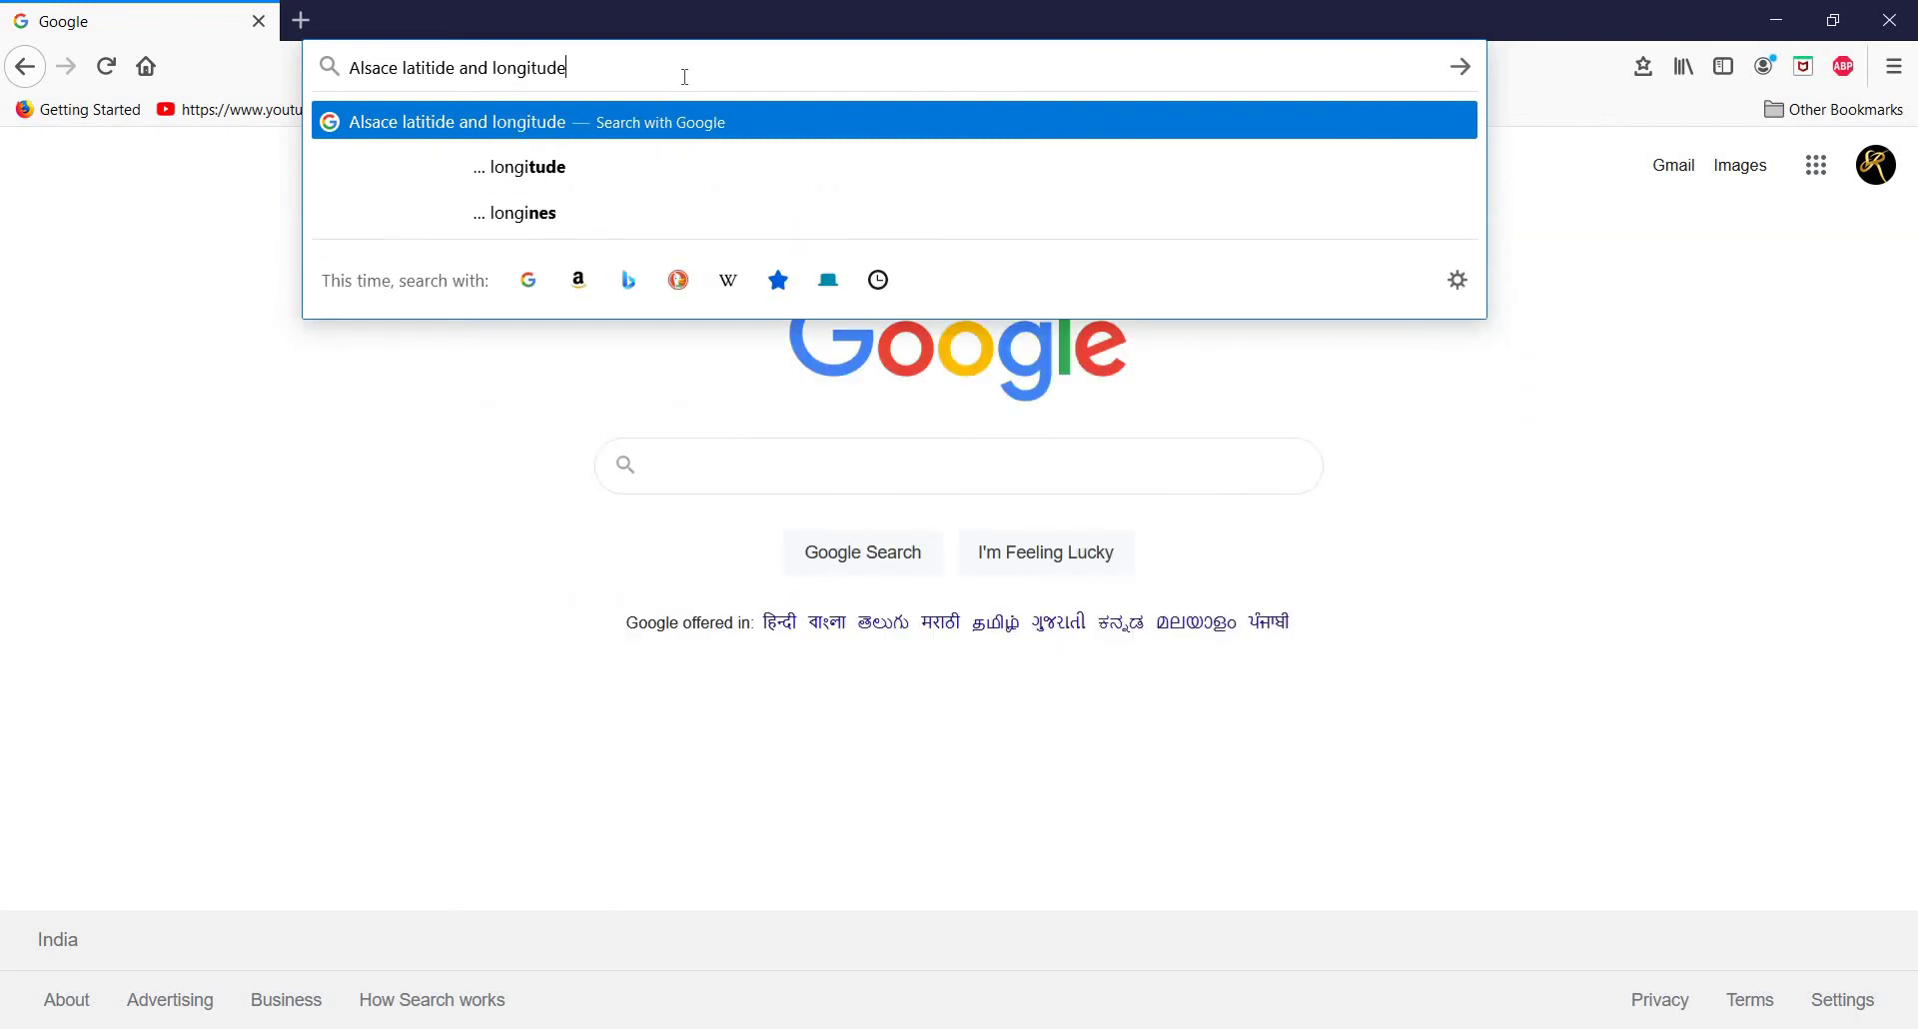
{"action": "key", "text": "Return"}
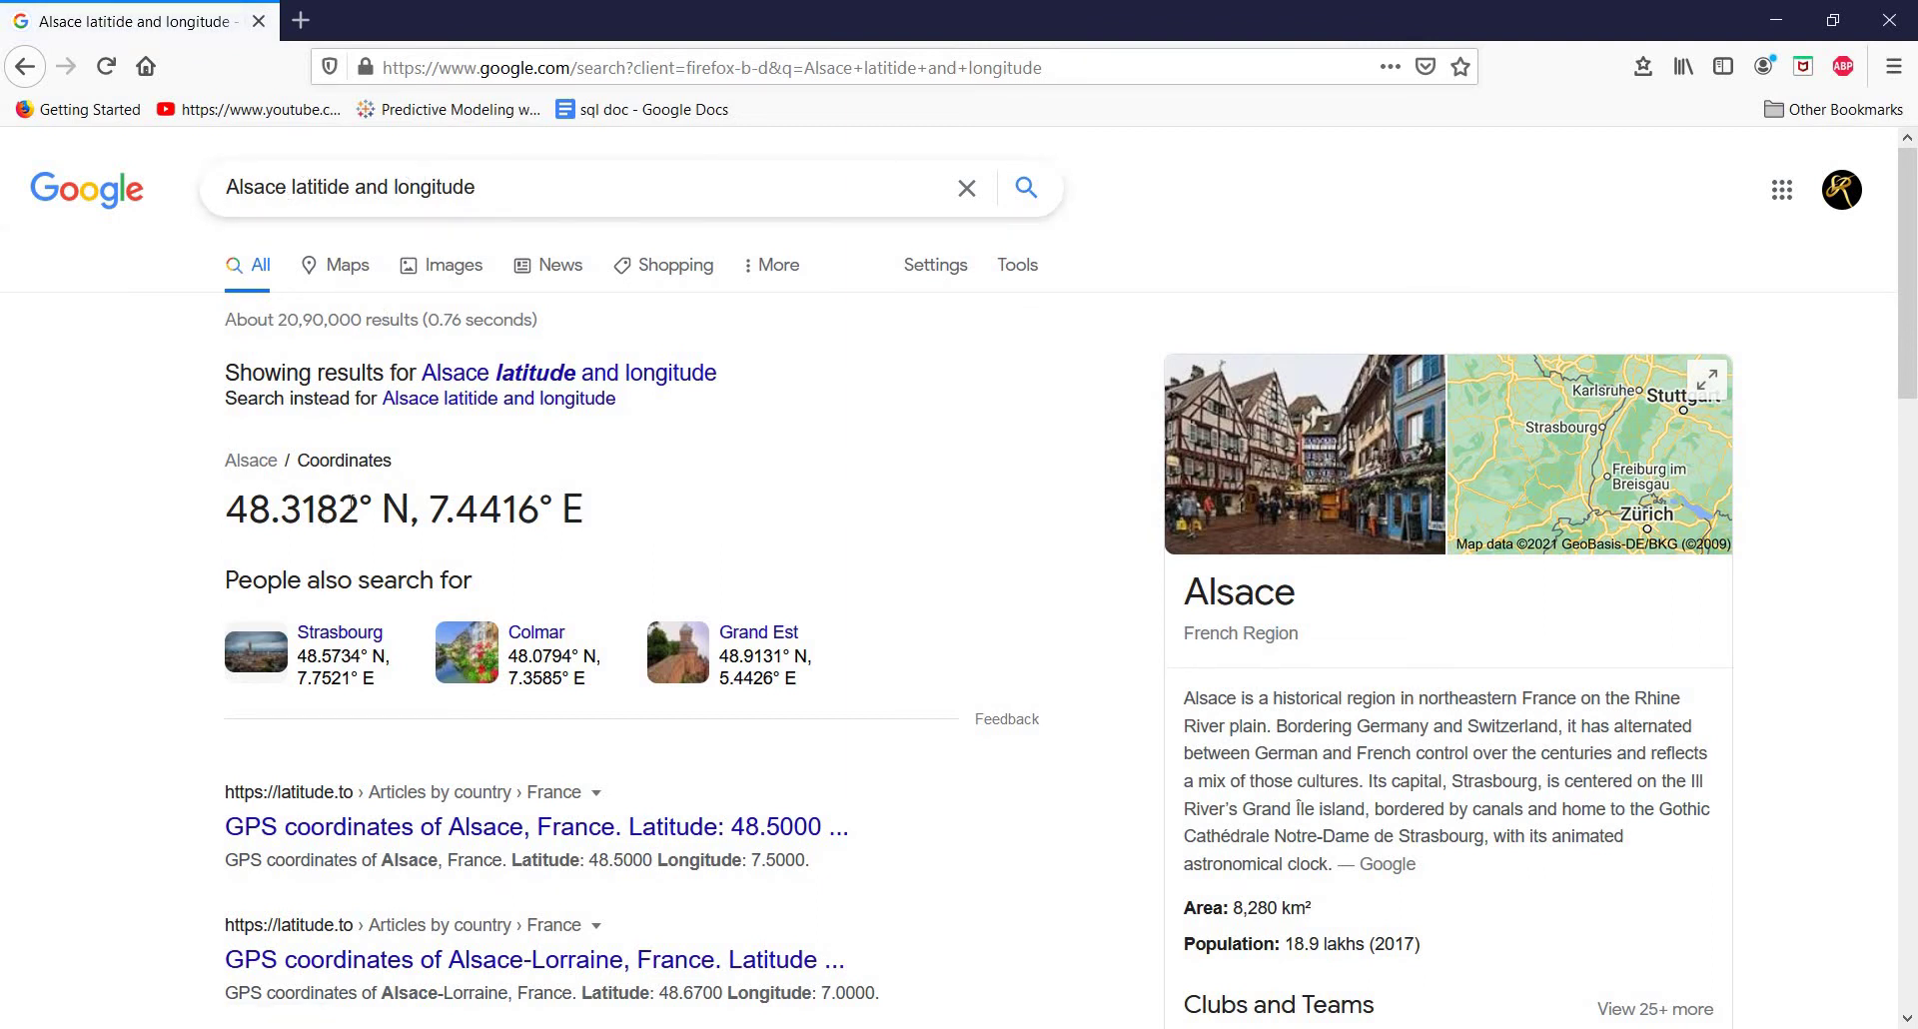
- Copy Alsace's latitude 48.3182 from the search result and enter it as the latitude in Tableau
{"action": "left_click_drag", "start_coordinate": [360, 510], "coordinate": [231, 511]}
{"action": "key", "text": "ctrl+c"}
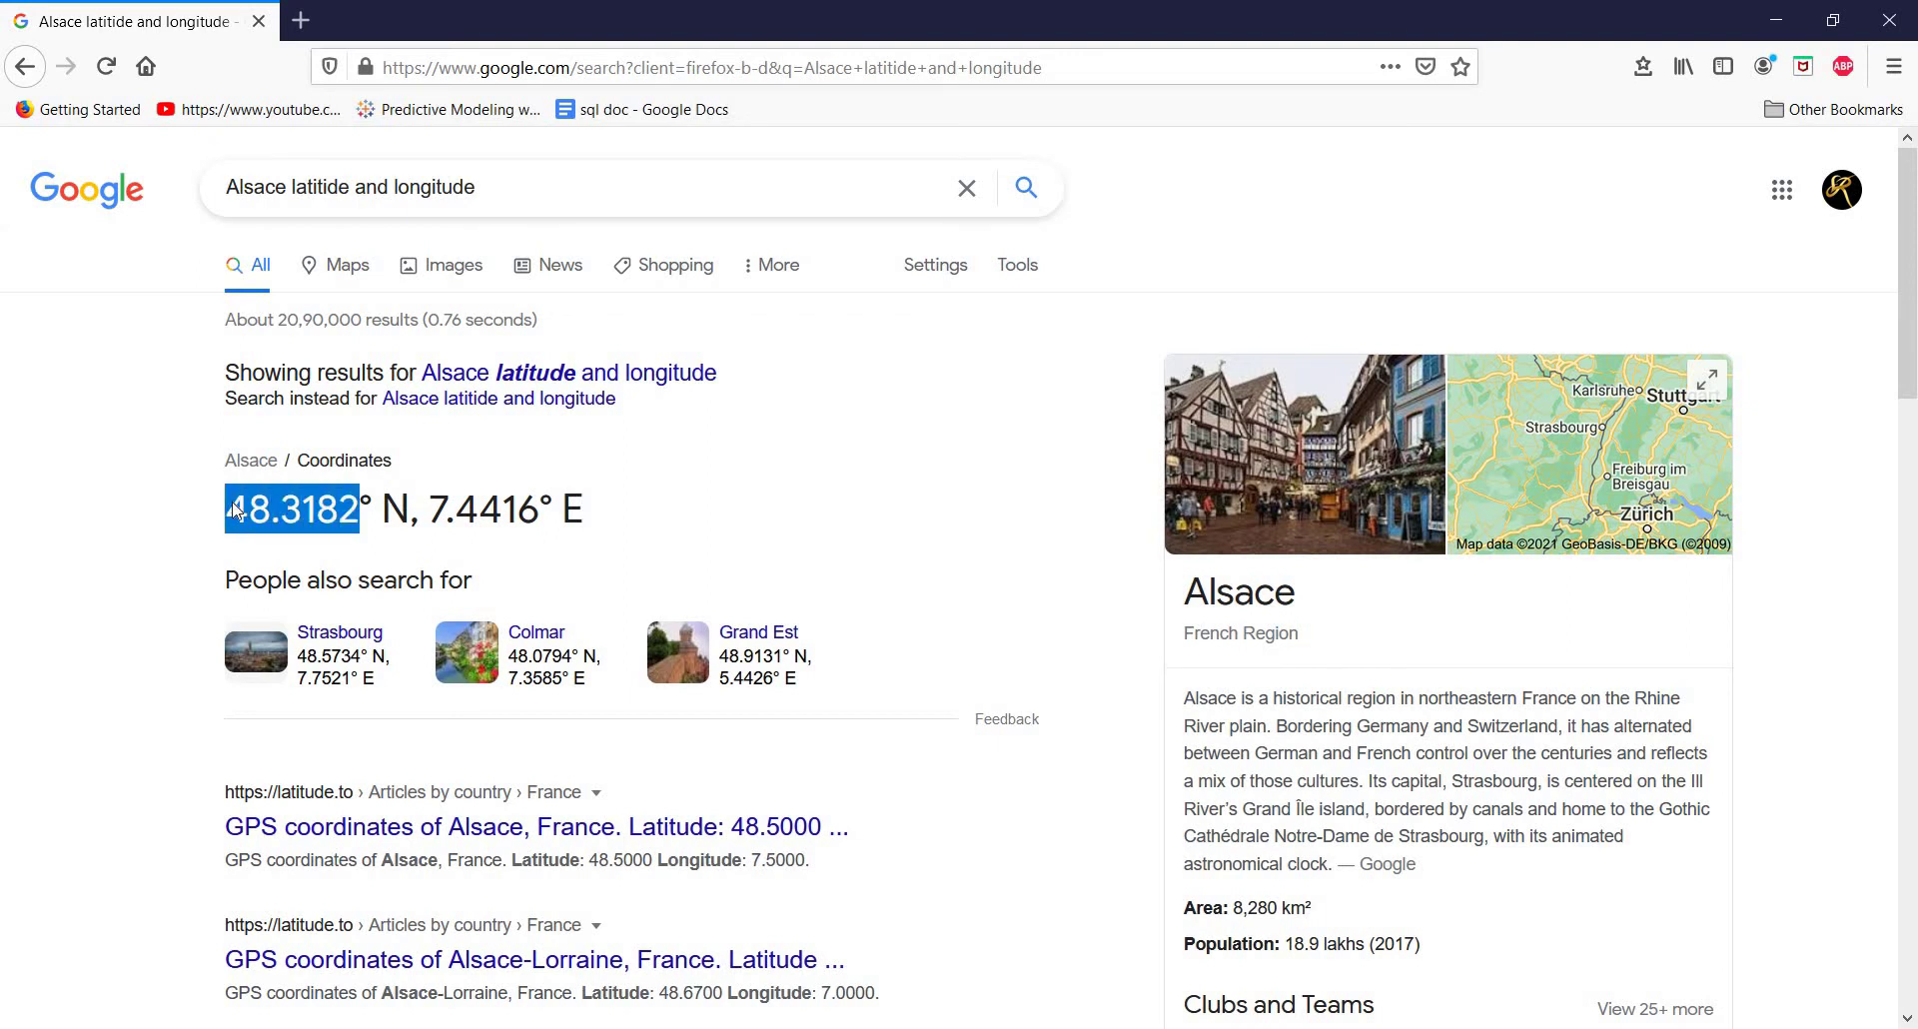
{"action": "key", "text": "alt+Tab"}
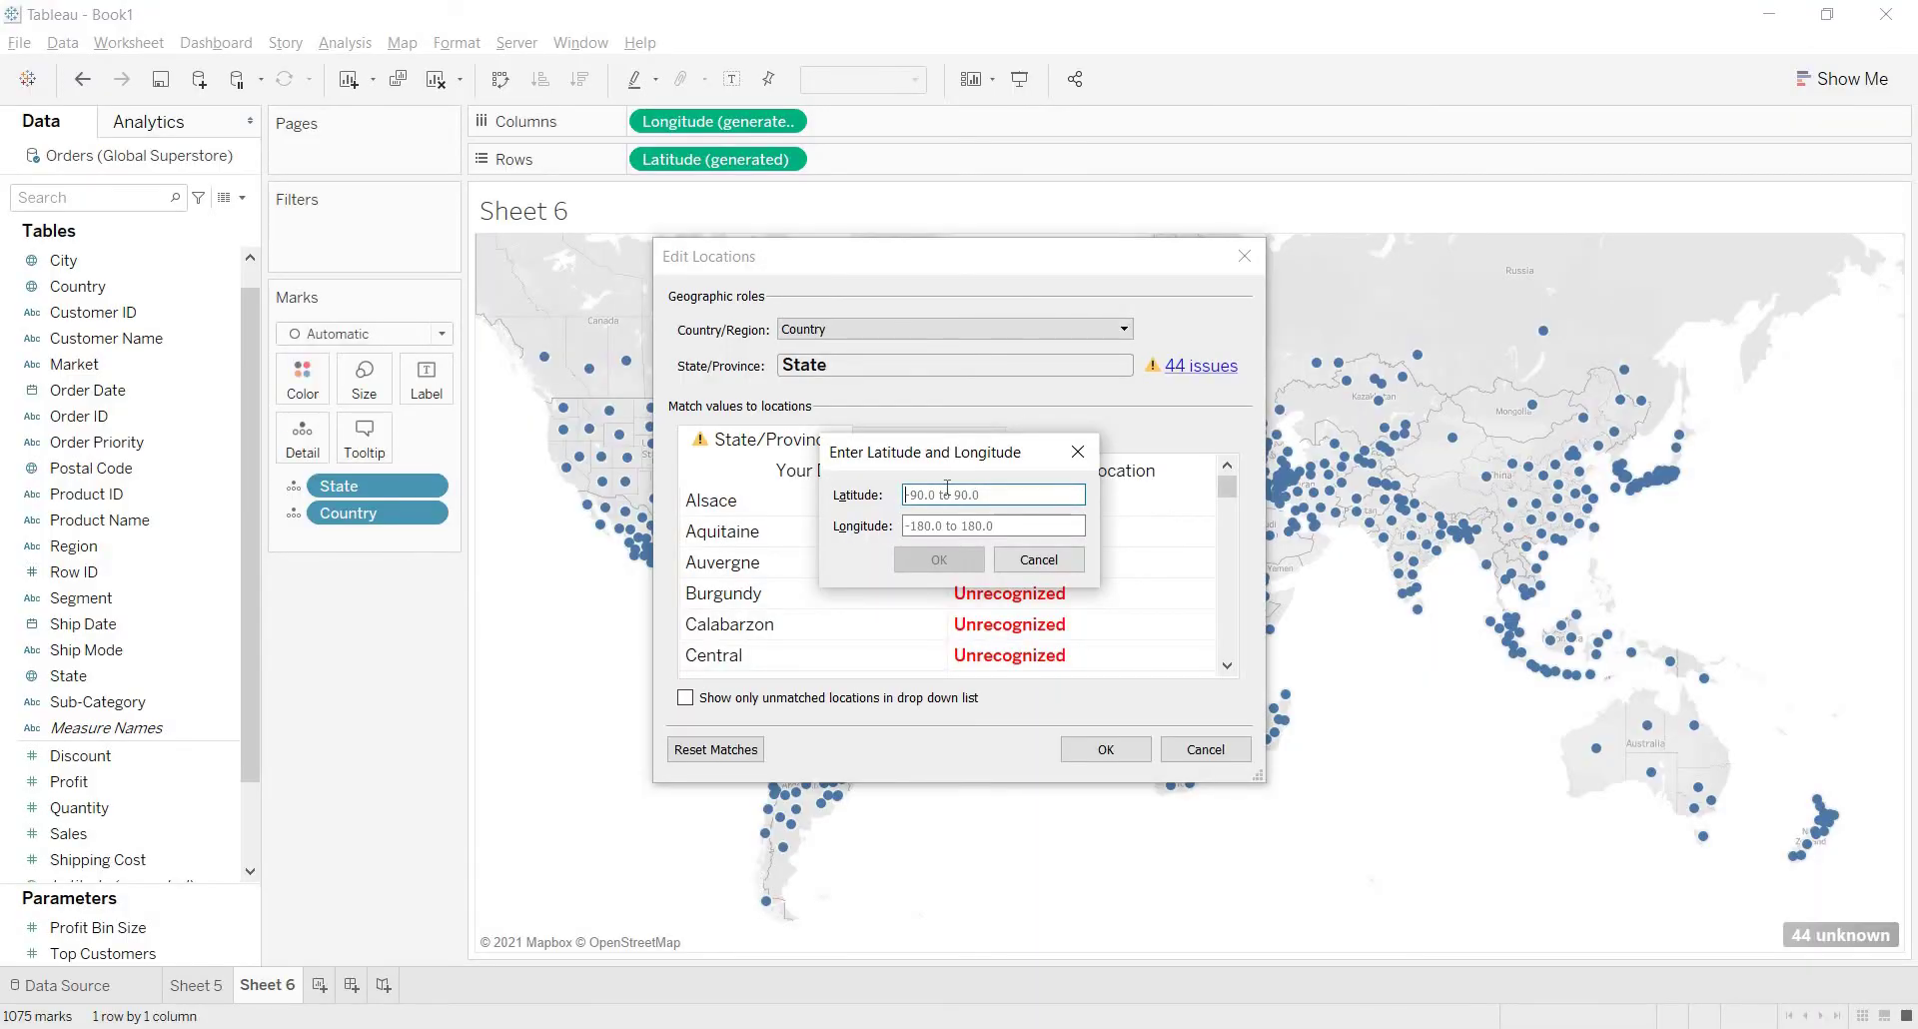
{"action": "key", "text": "ctrl+v"}
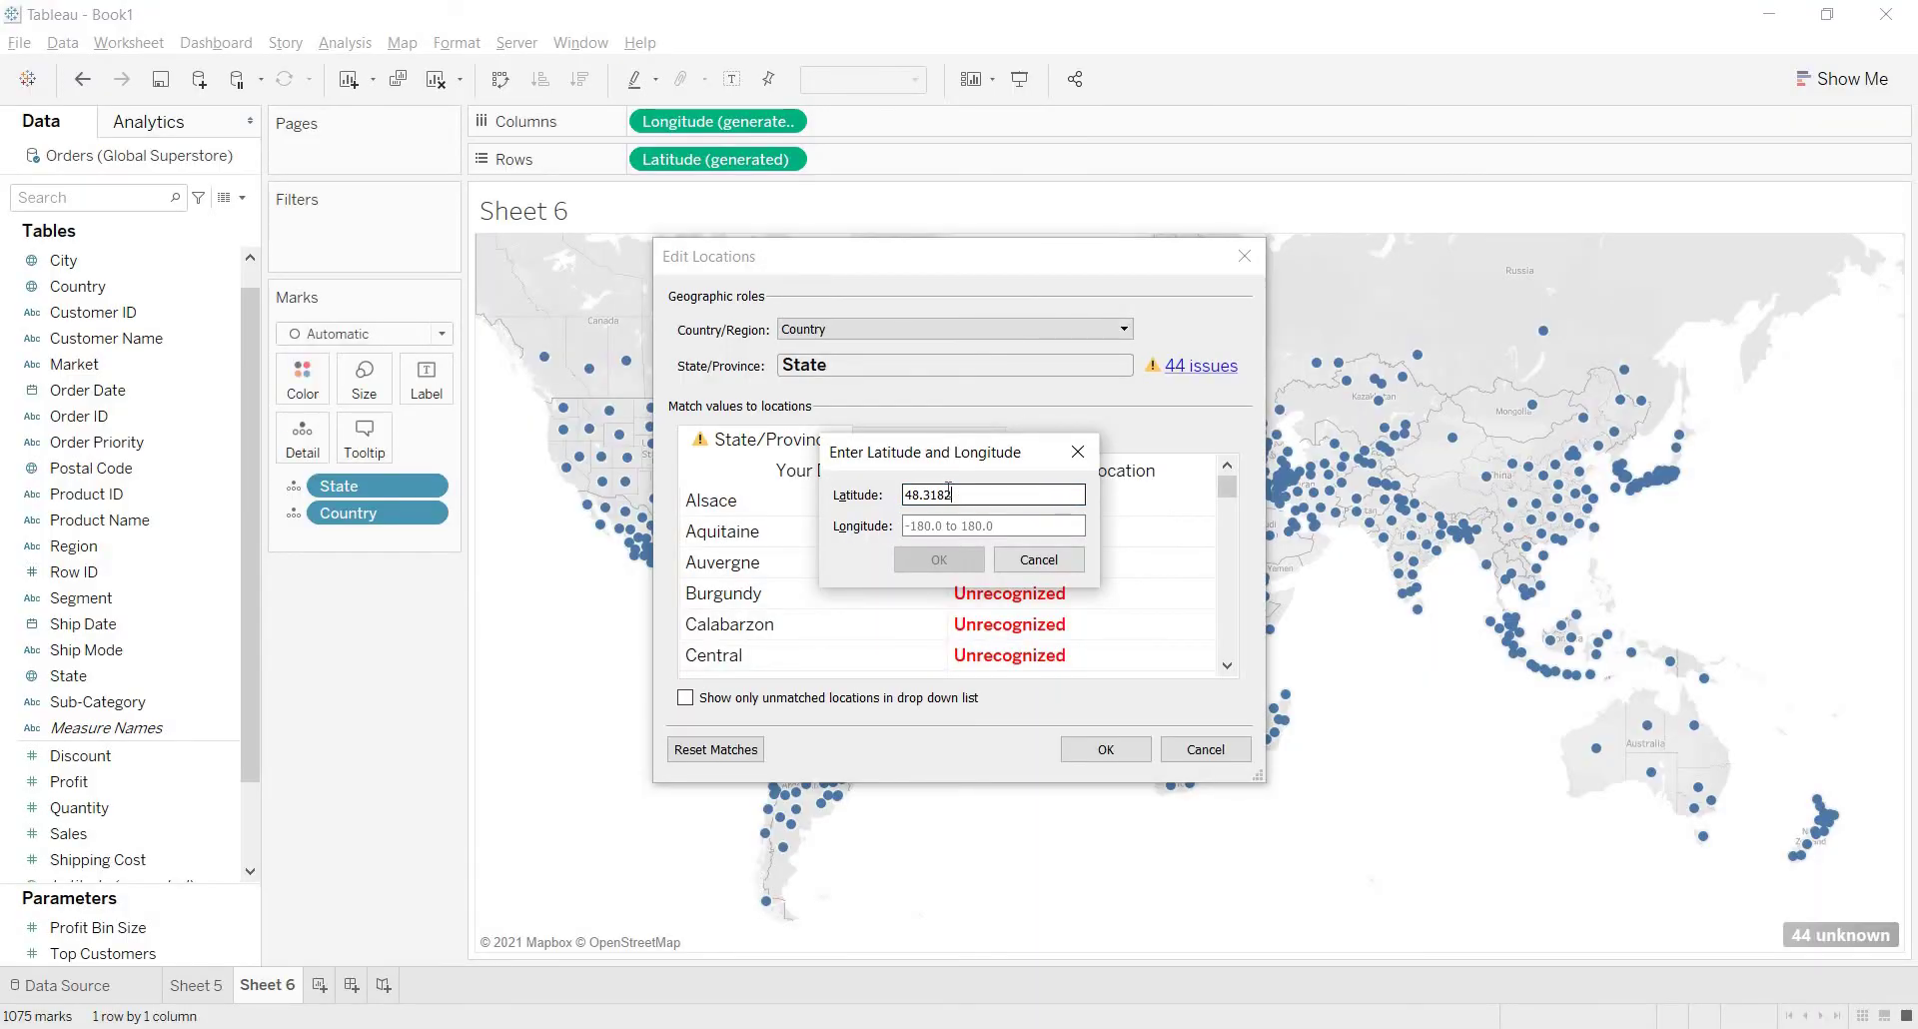
- Copy Alsace's longitude 7.4416 from the Firefox search result into Tableau and accept the edited location
{"action": "key", "text": "super+Tab"}
{"action": "key", "text": "alt+Tab"}
{"action": "key", "text": "alt+Tab"}
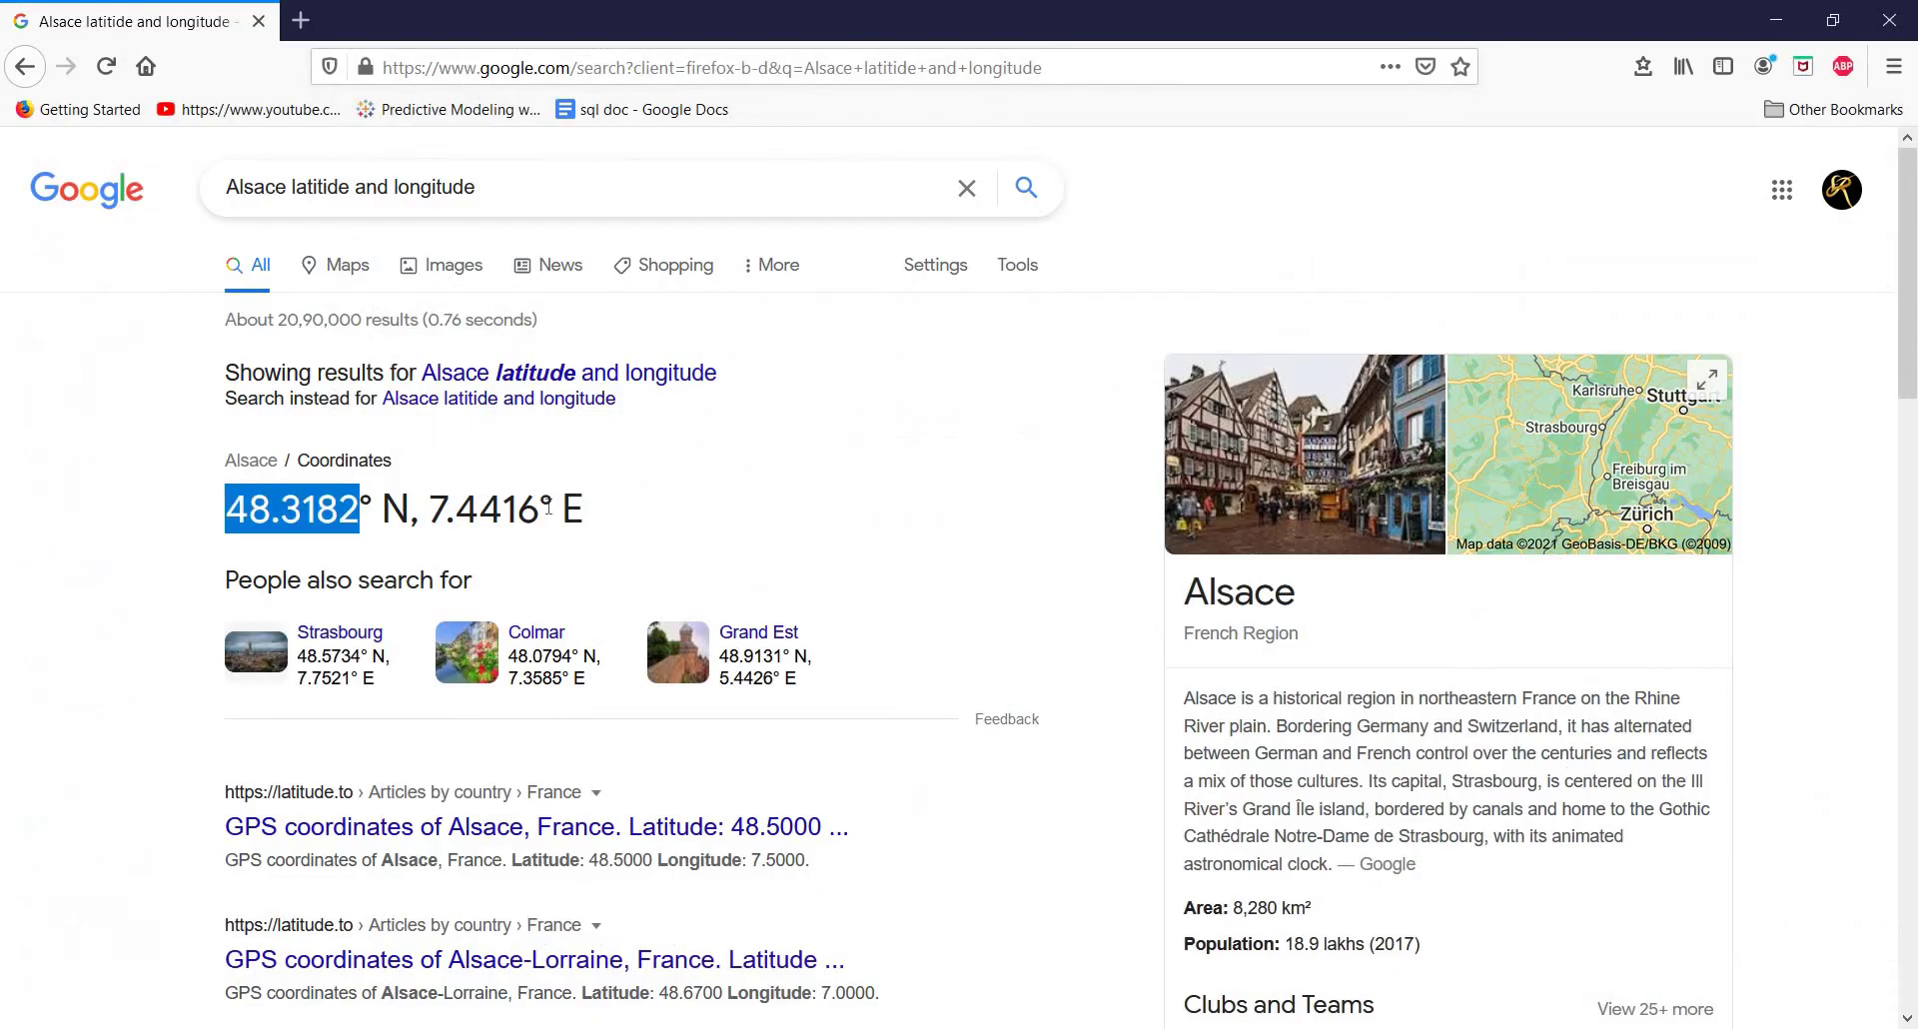
{"action": "left_click_drag", "start_coordinate": [541, 507], "coordinate": [438, 512]}
{"action": "key", "text": "ctrl+c"}
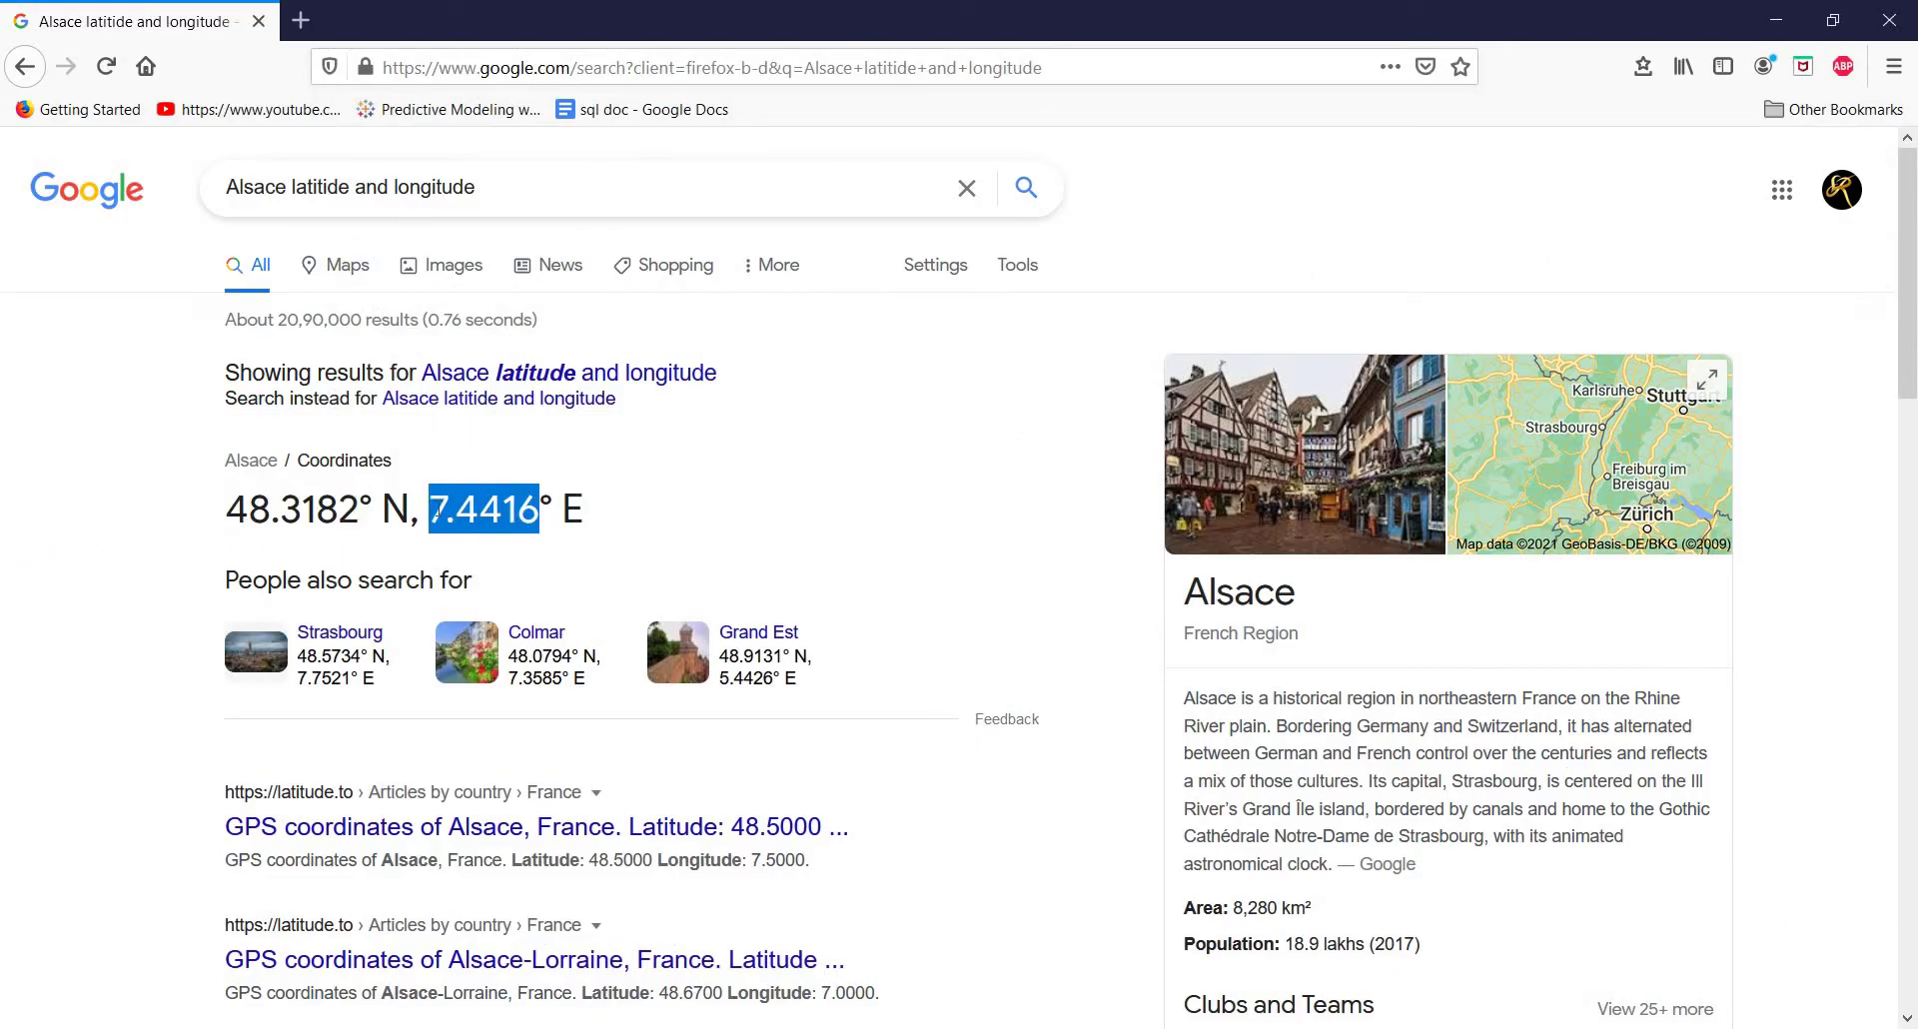
{"action": "key", "text": "alt+Tab"}
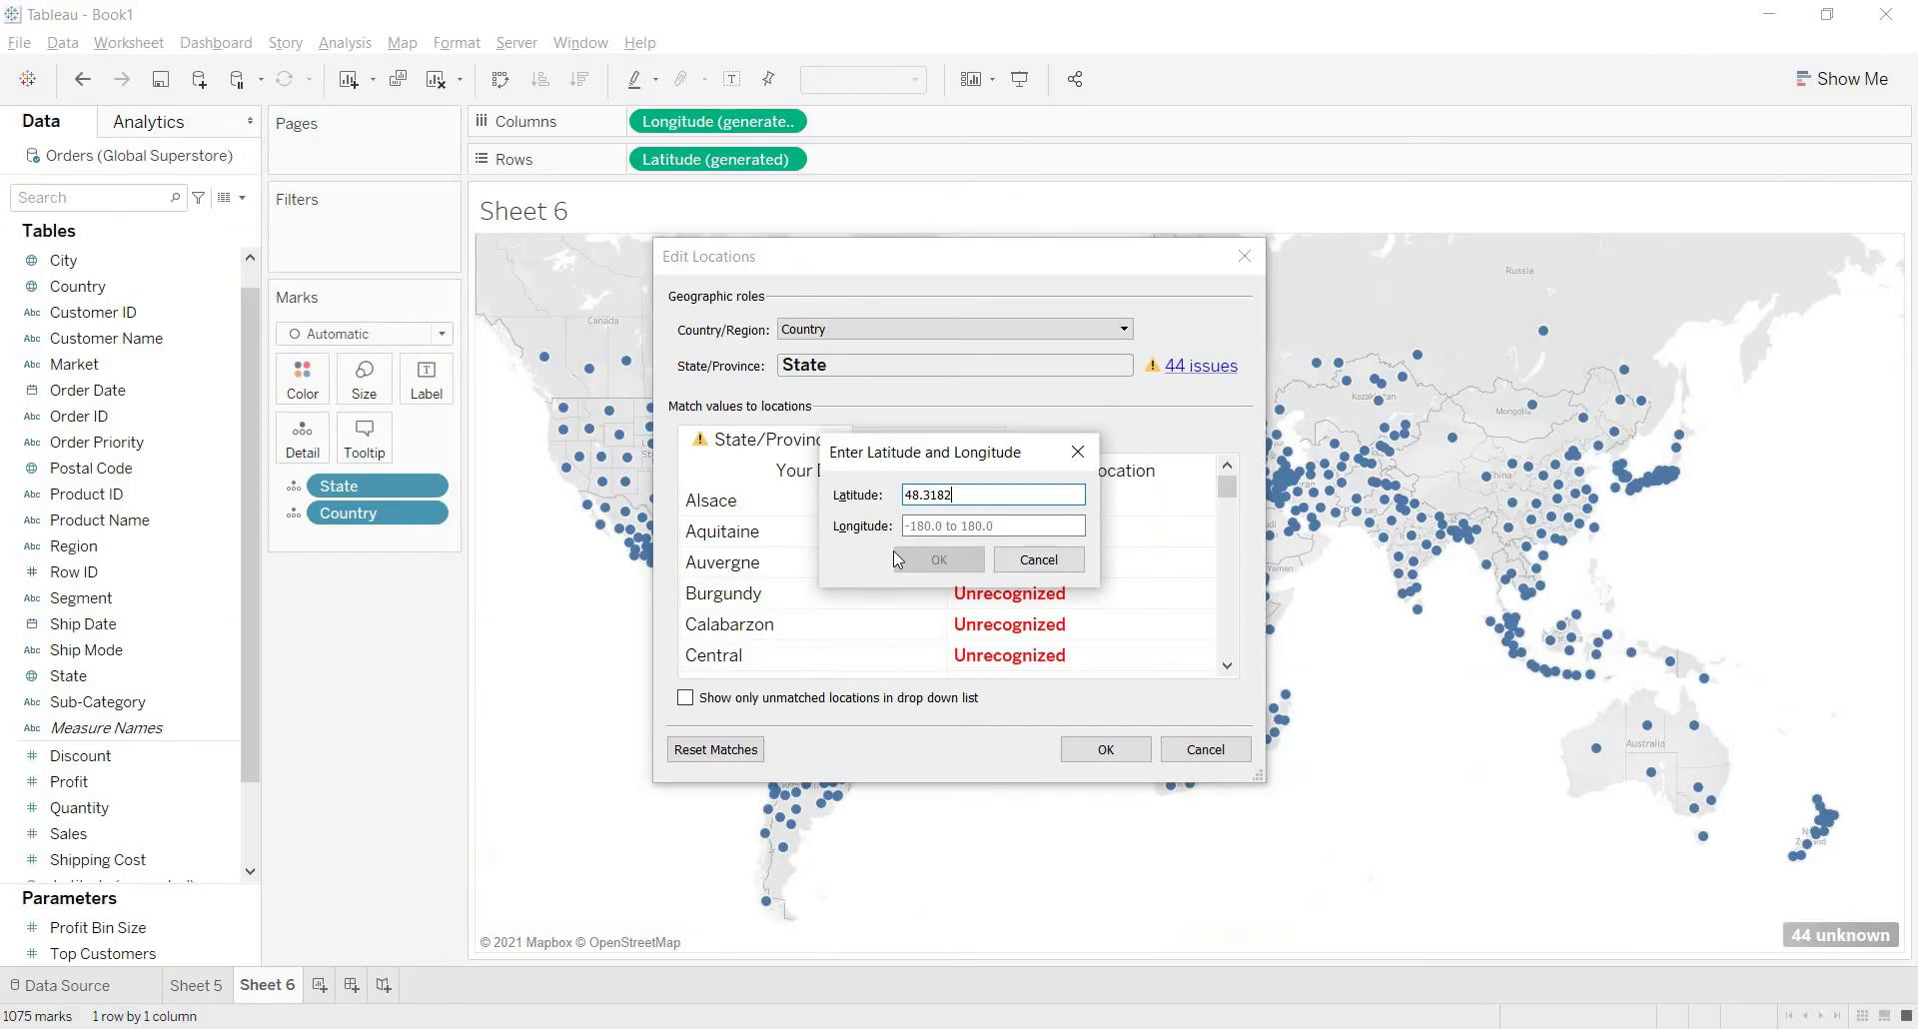
{"action": "left_click", "coordinate": [933, 527]}
{"action": "key", "text": "ctrl+v"}
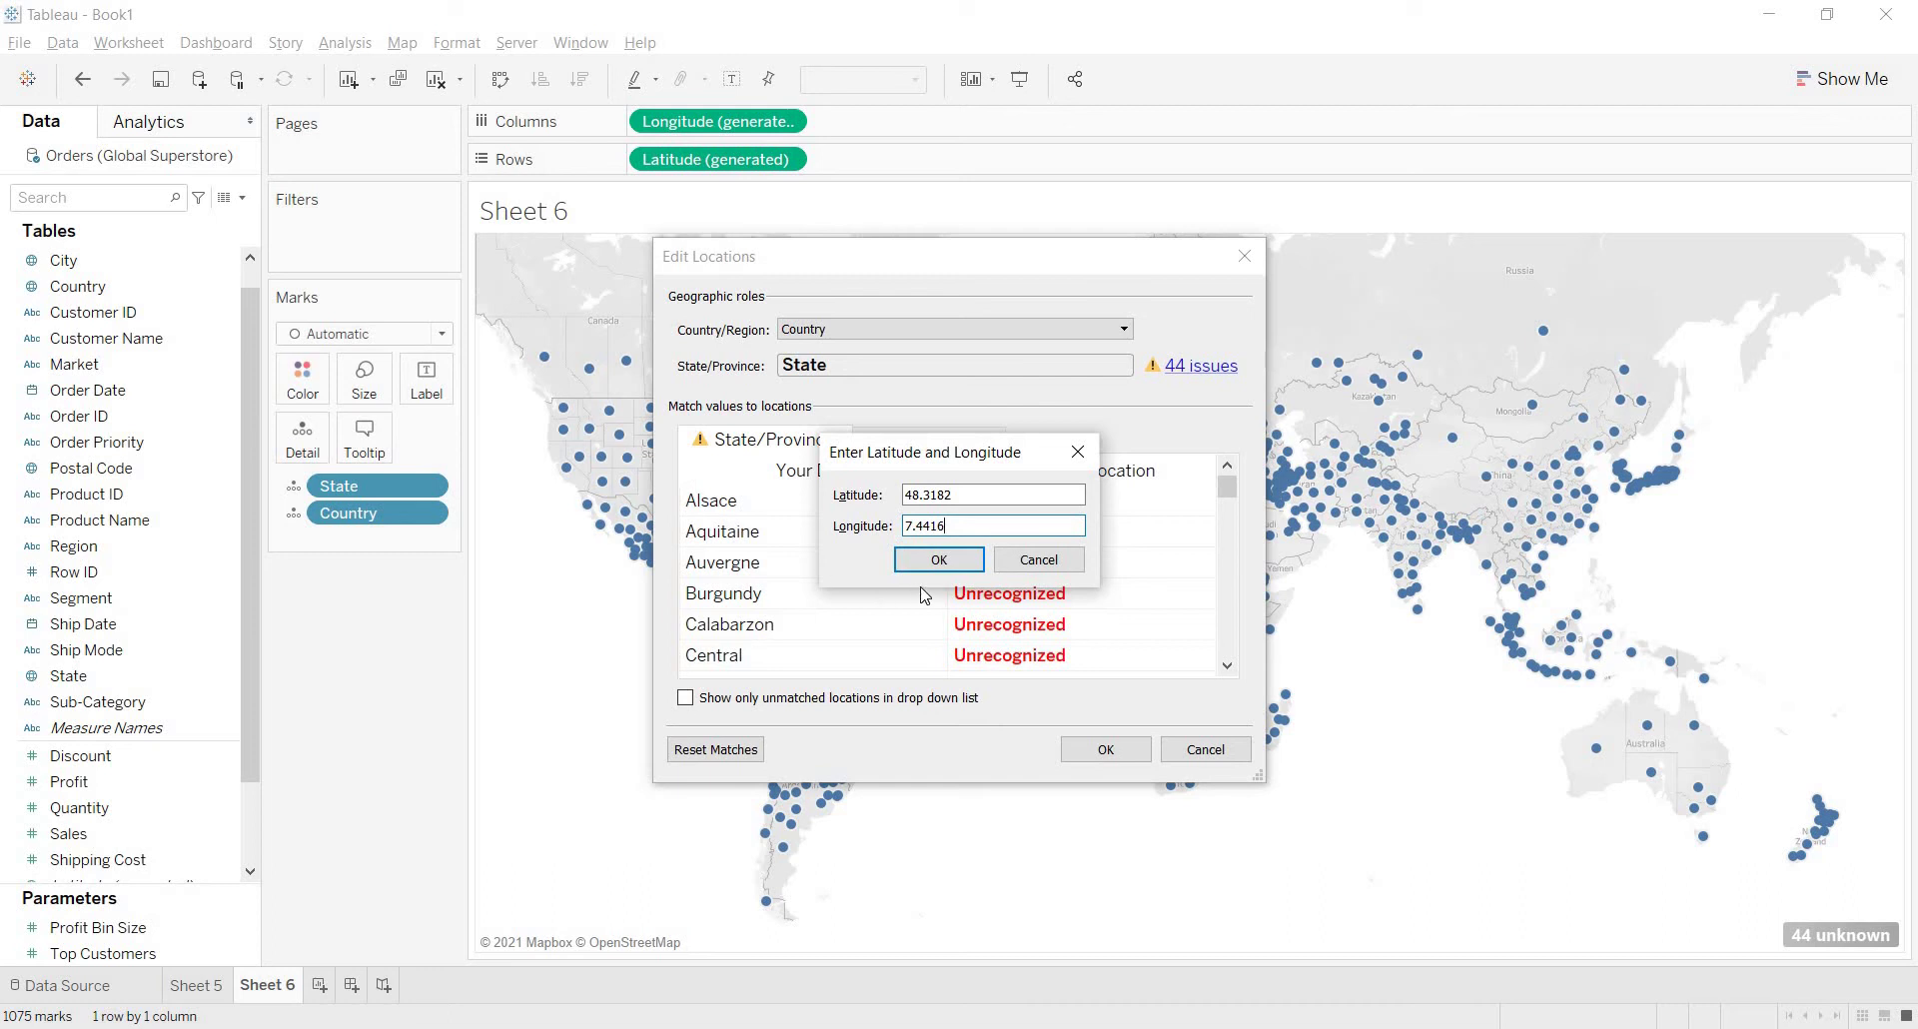
{"action": "left_click", "coordinate": [950, 569]}
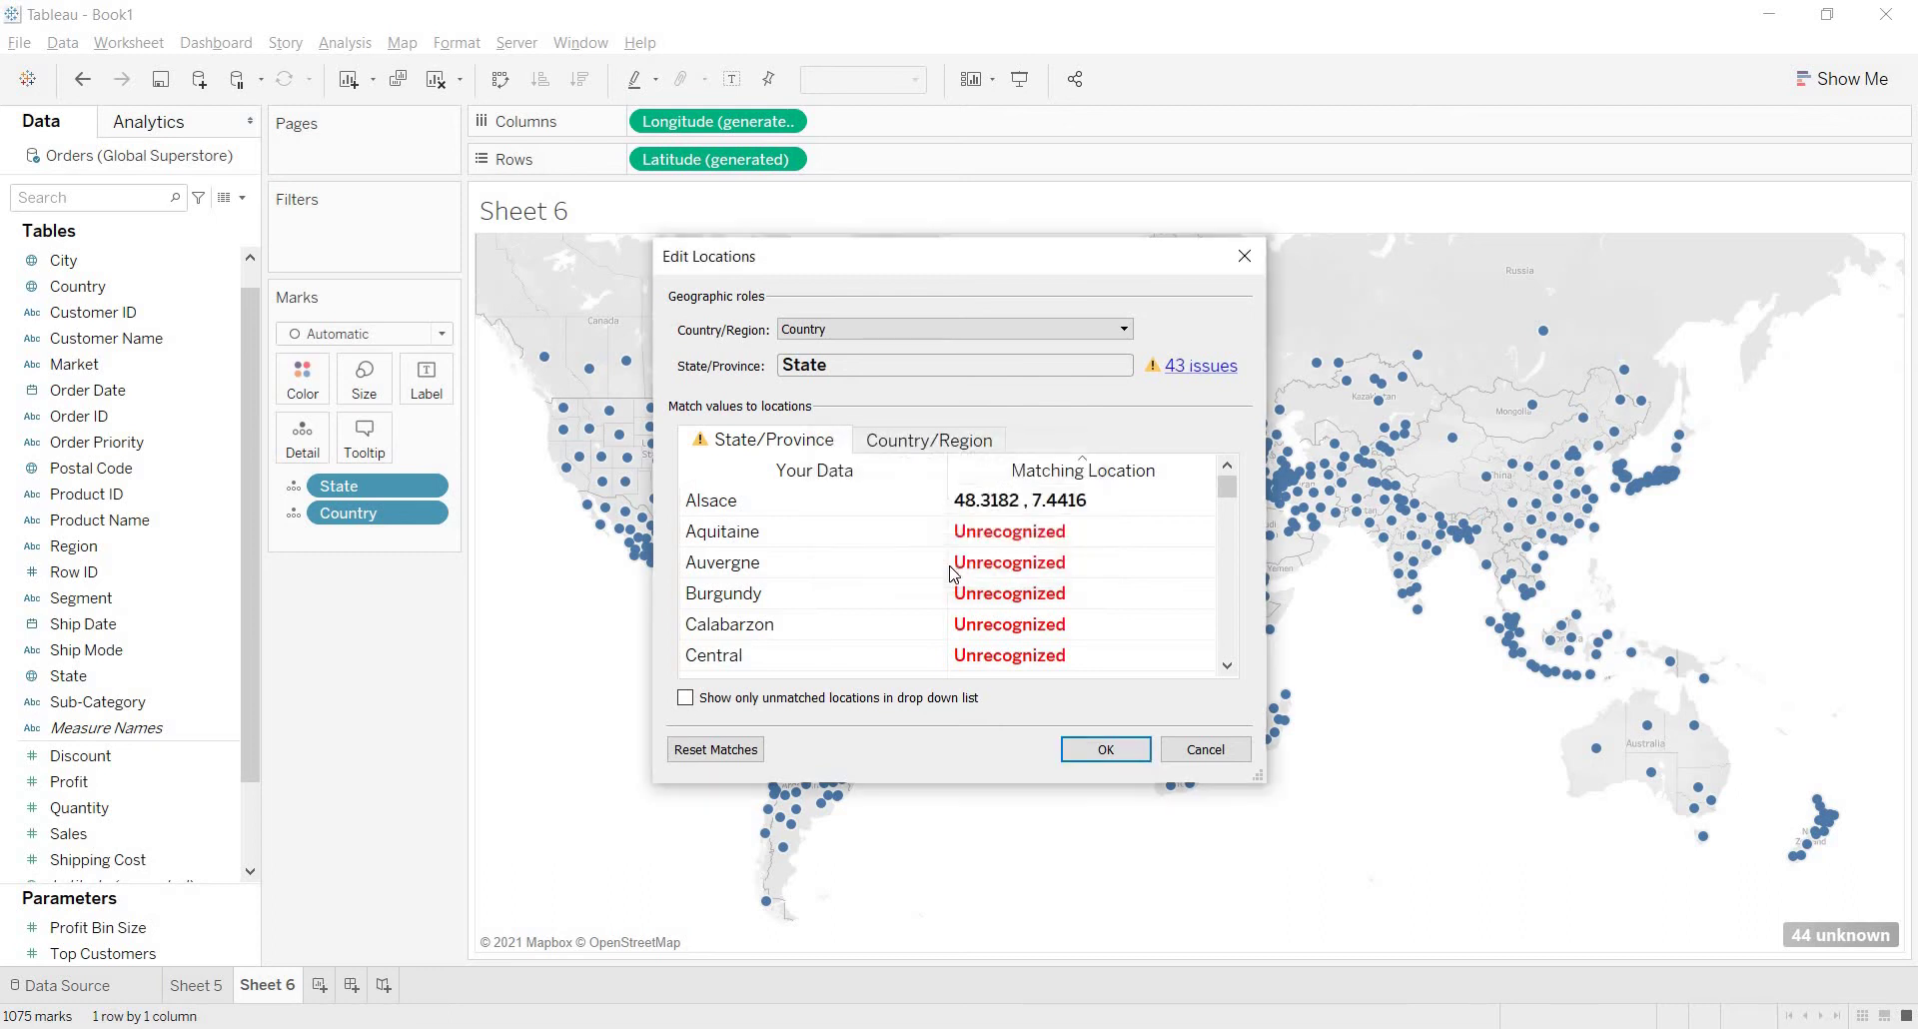
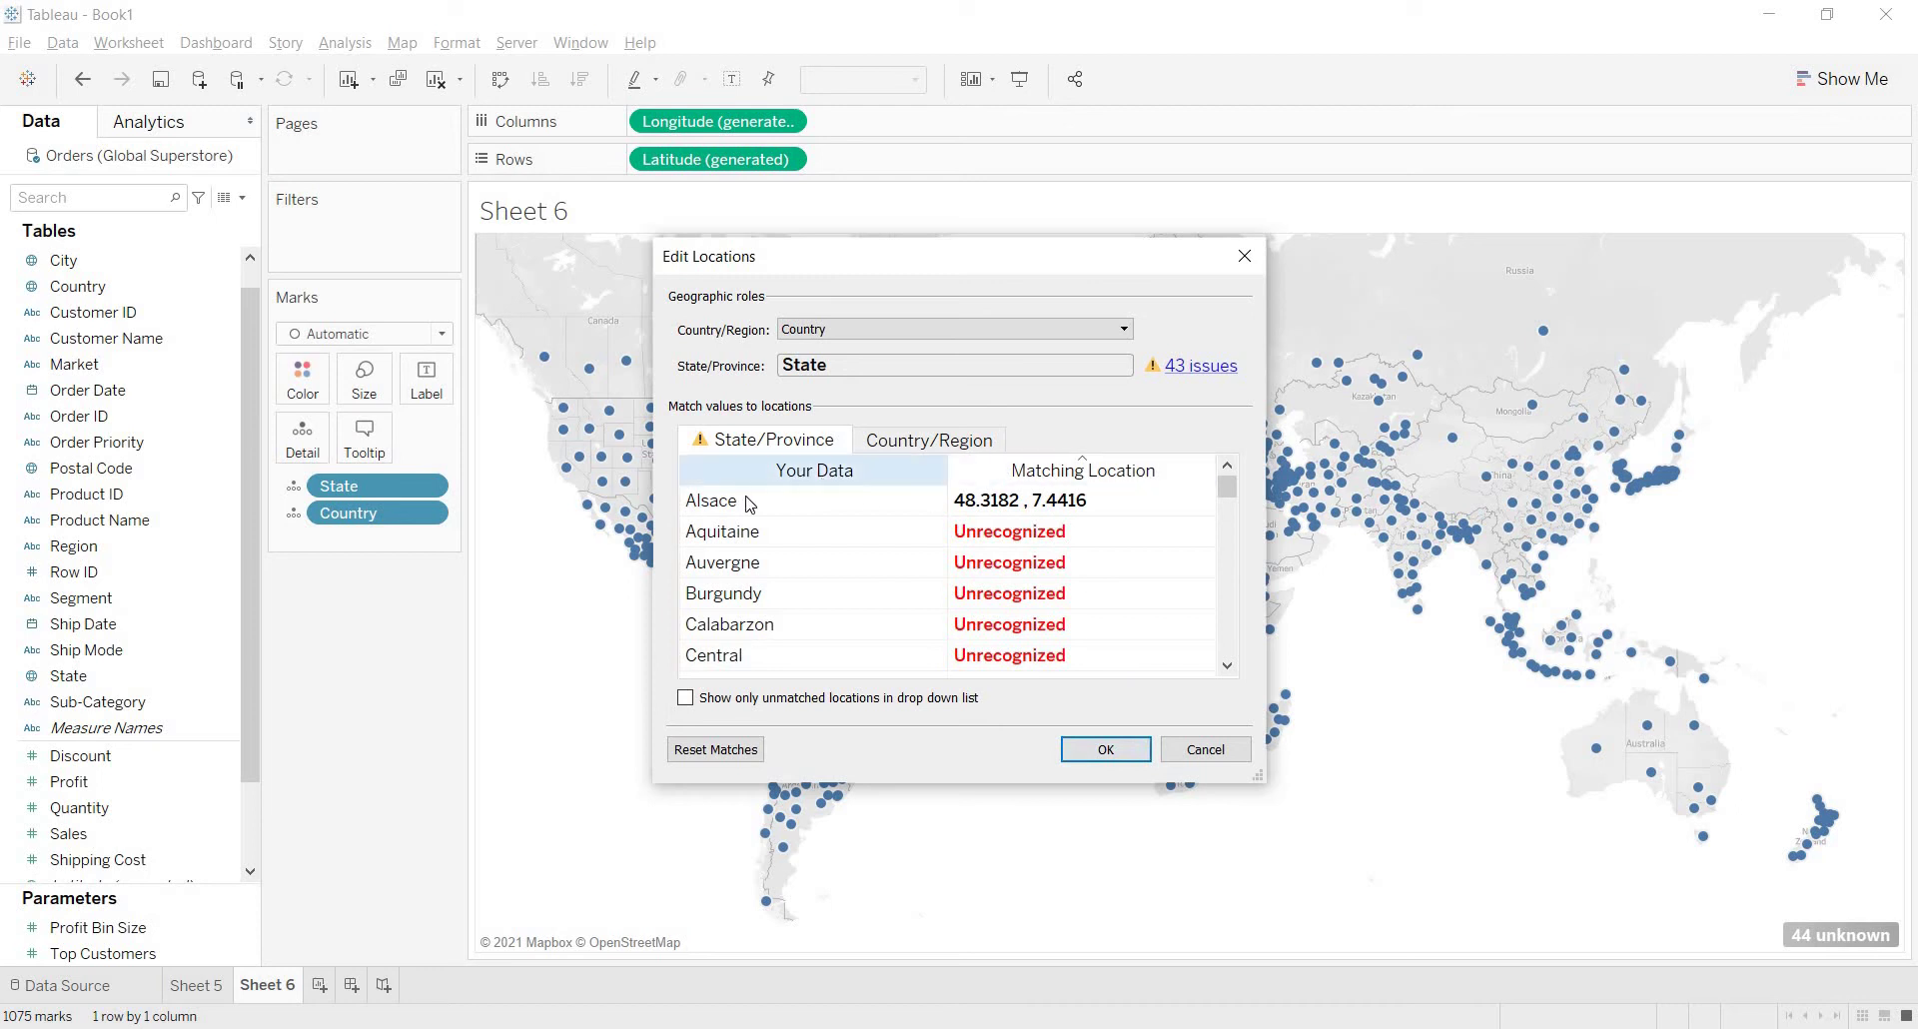
{"action": "left_click", "coordinate": [1127, 754]}
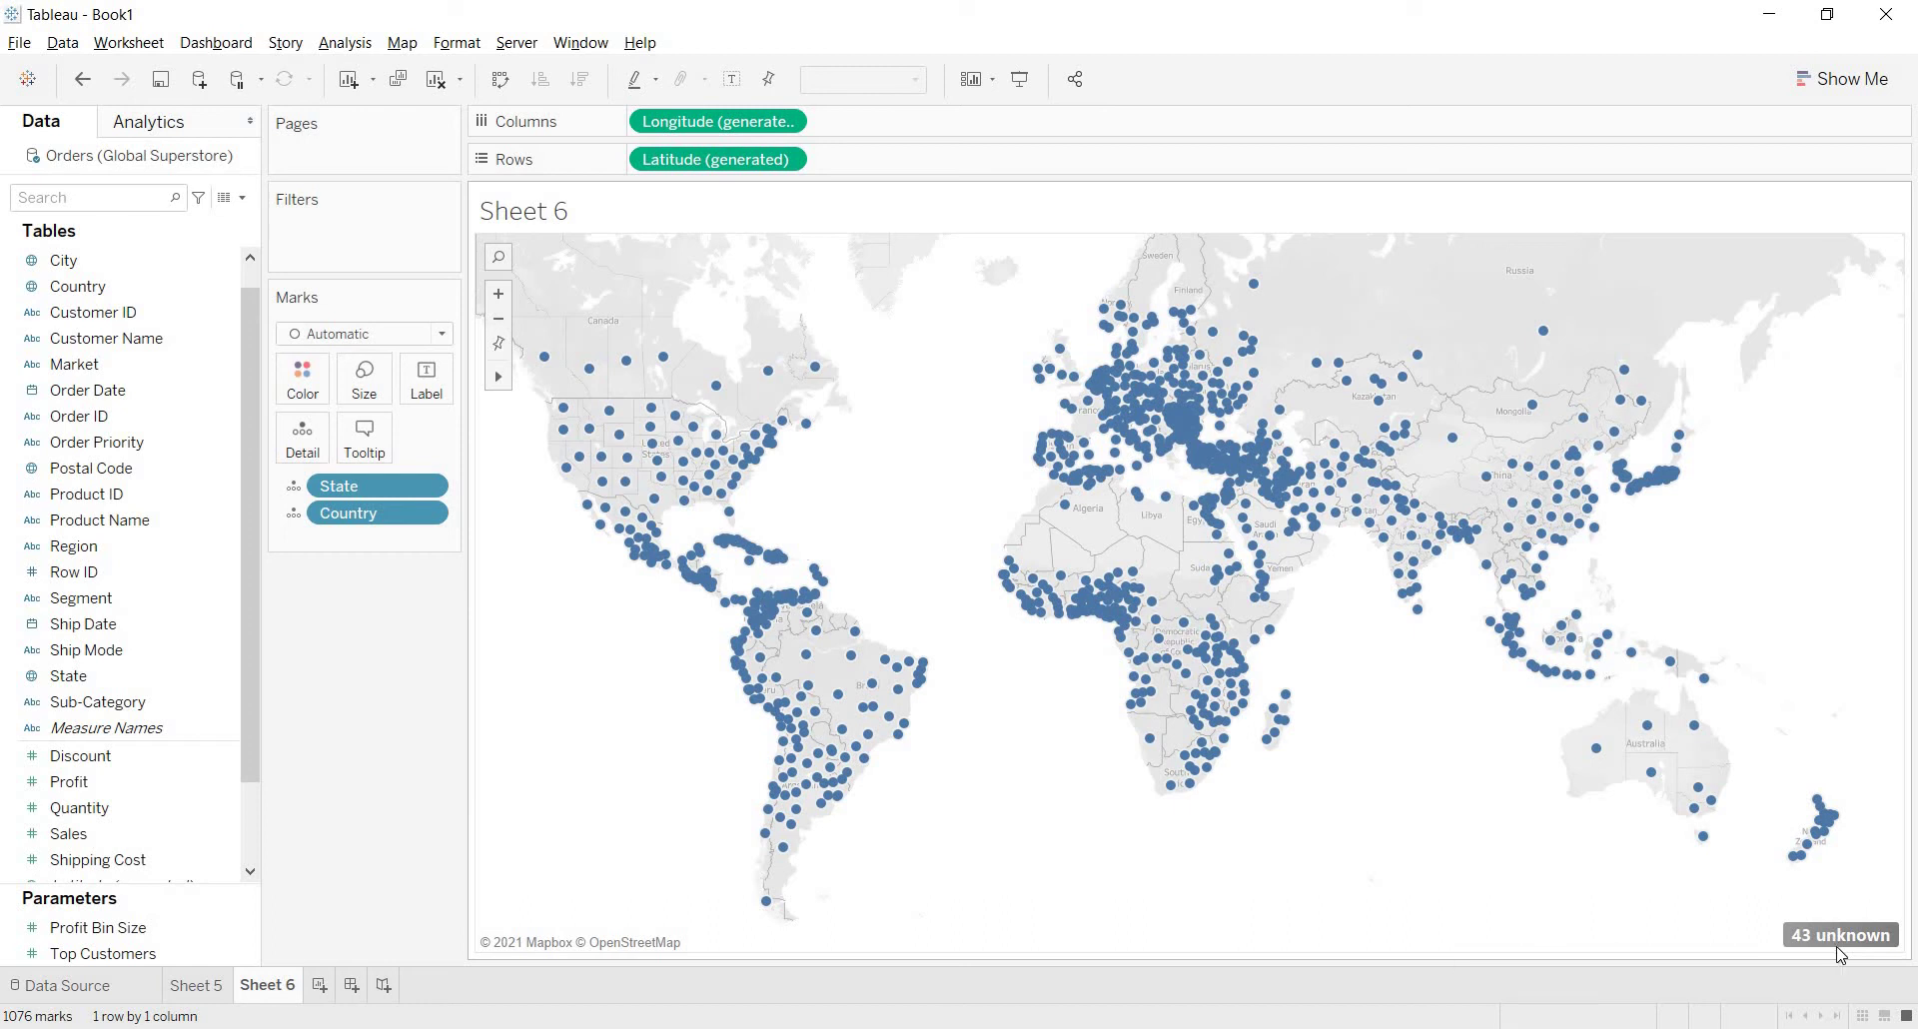
- Review the remaining unrecognized State locations in the location editor for Sheet 6
{"action": "left_click", "coordinate": [1837, 941]}
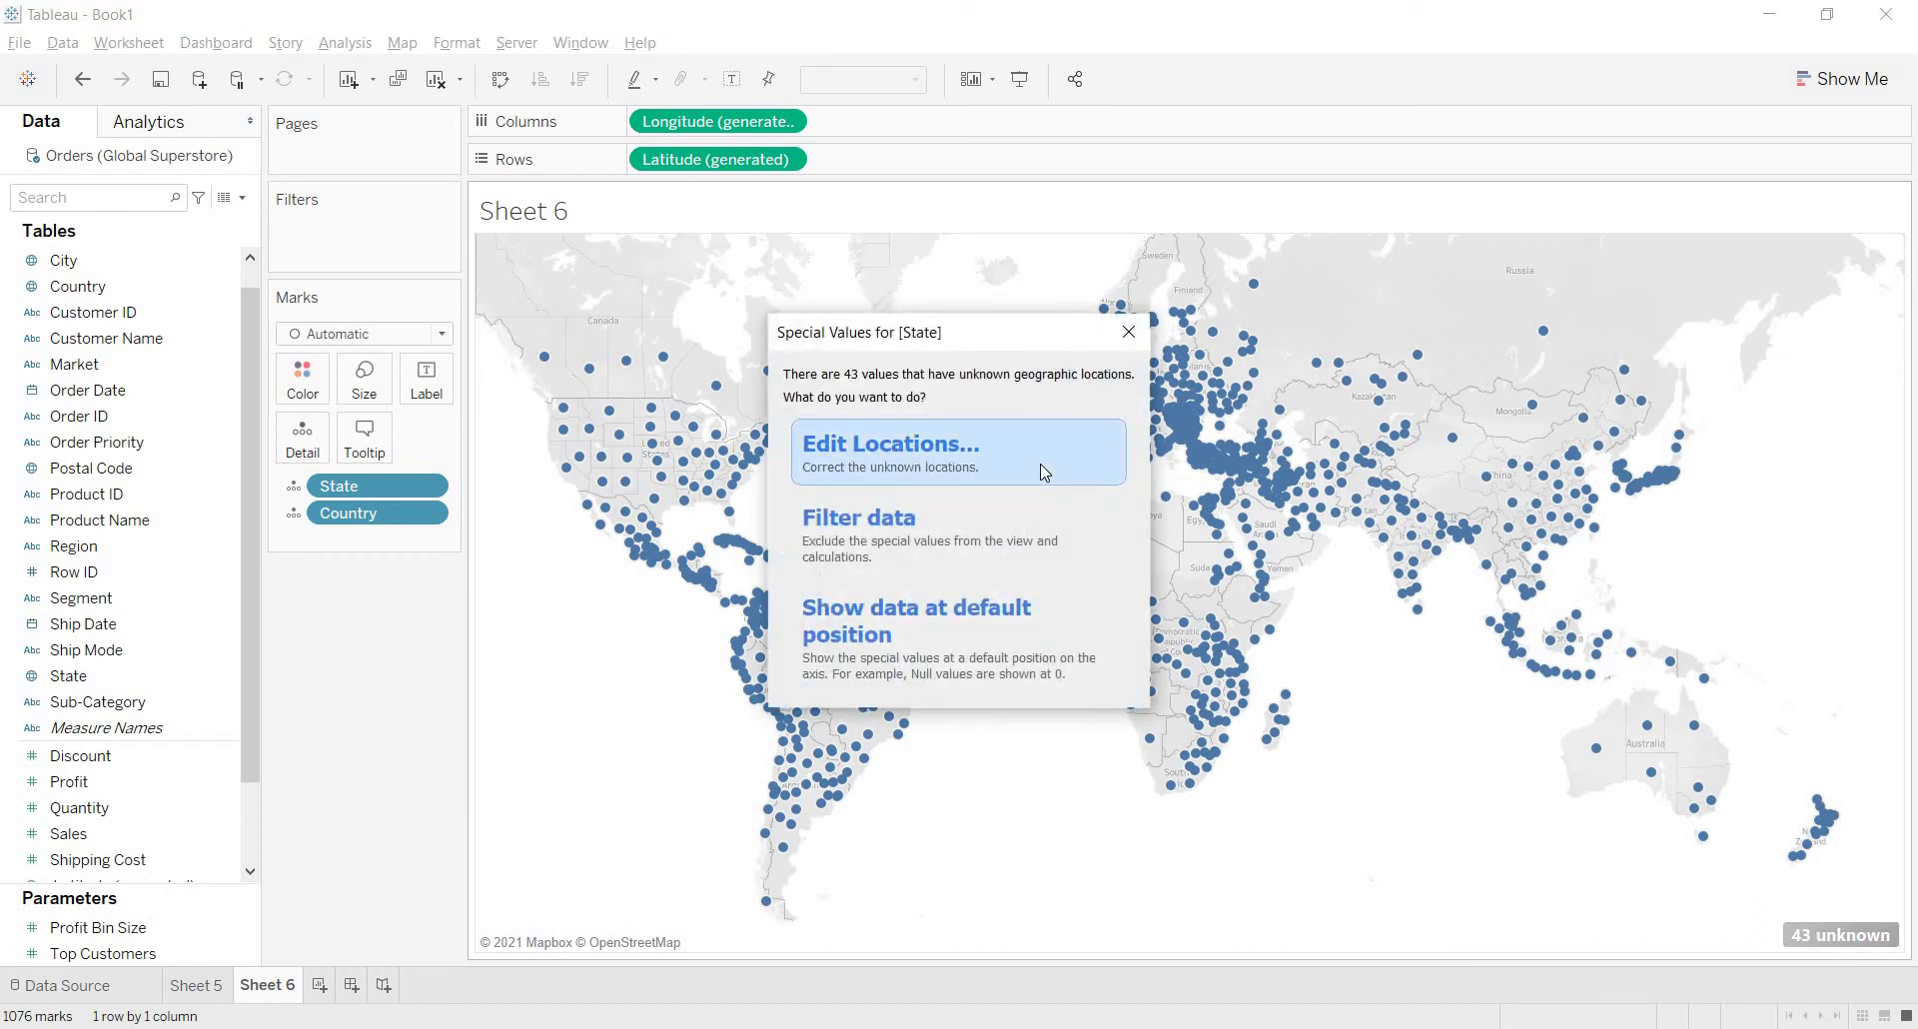
{"action": "left_click", "coordinate": [1044, 472]}
{"action": "left_click_drag", "start_coordinate": [1226, 497], "coordinate": [1228, 488]}
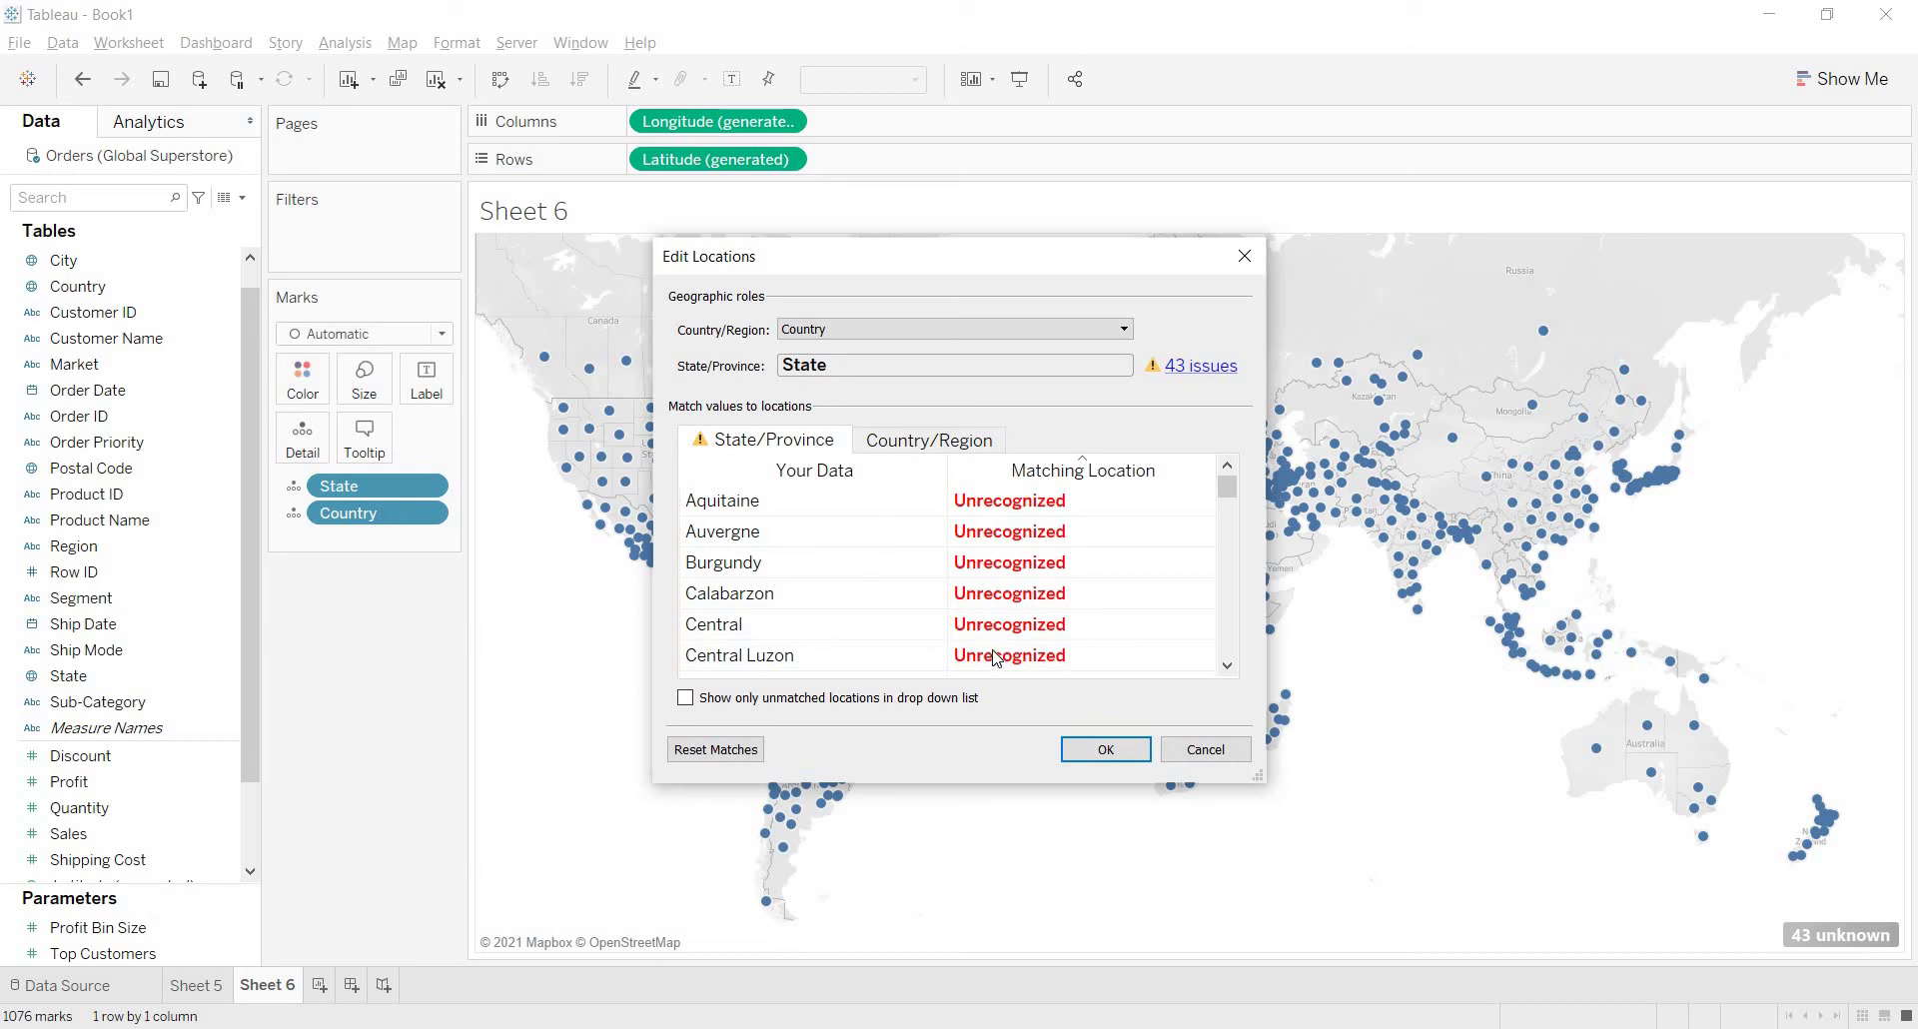
{"action": "left_click", "coordinate": [1108, 748]}
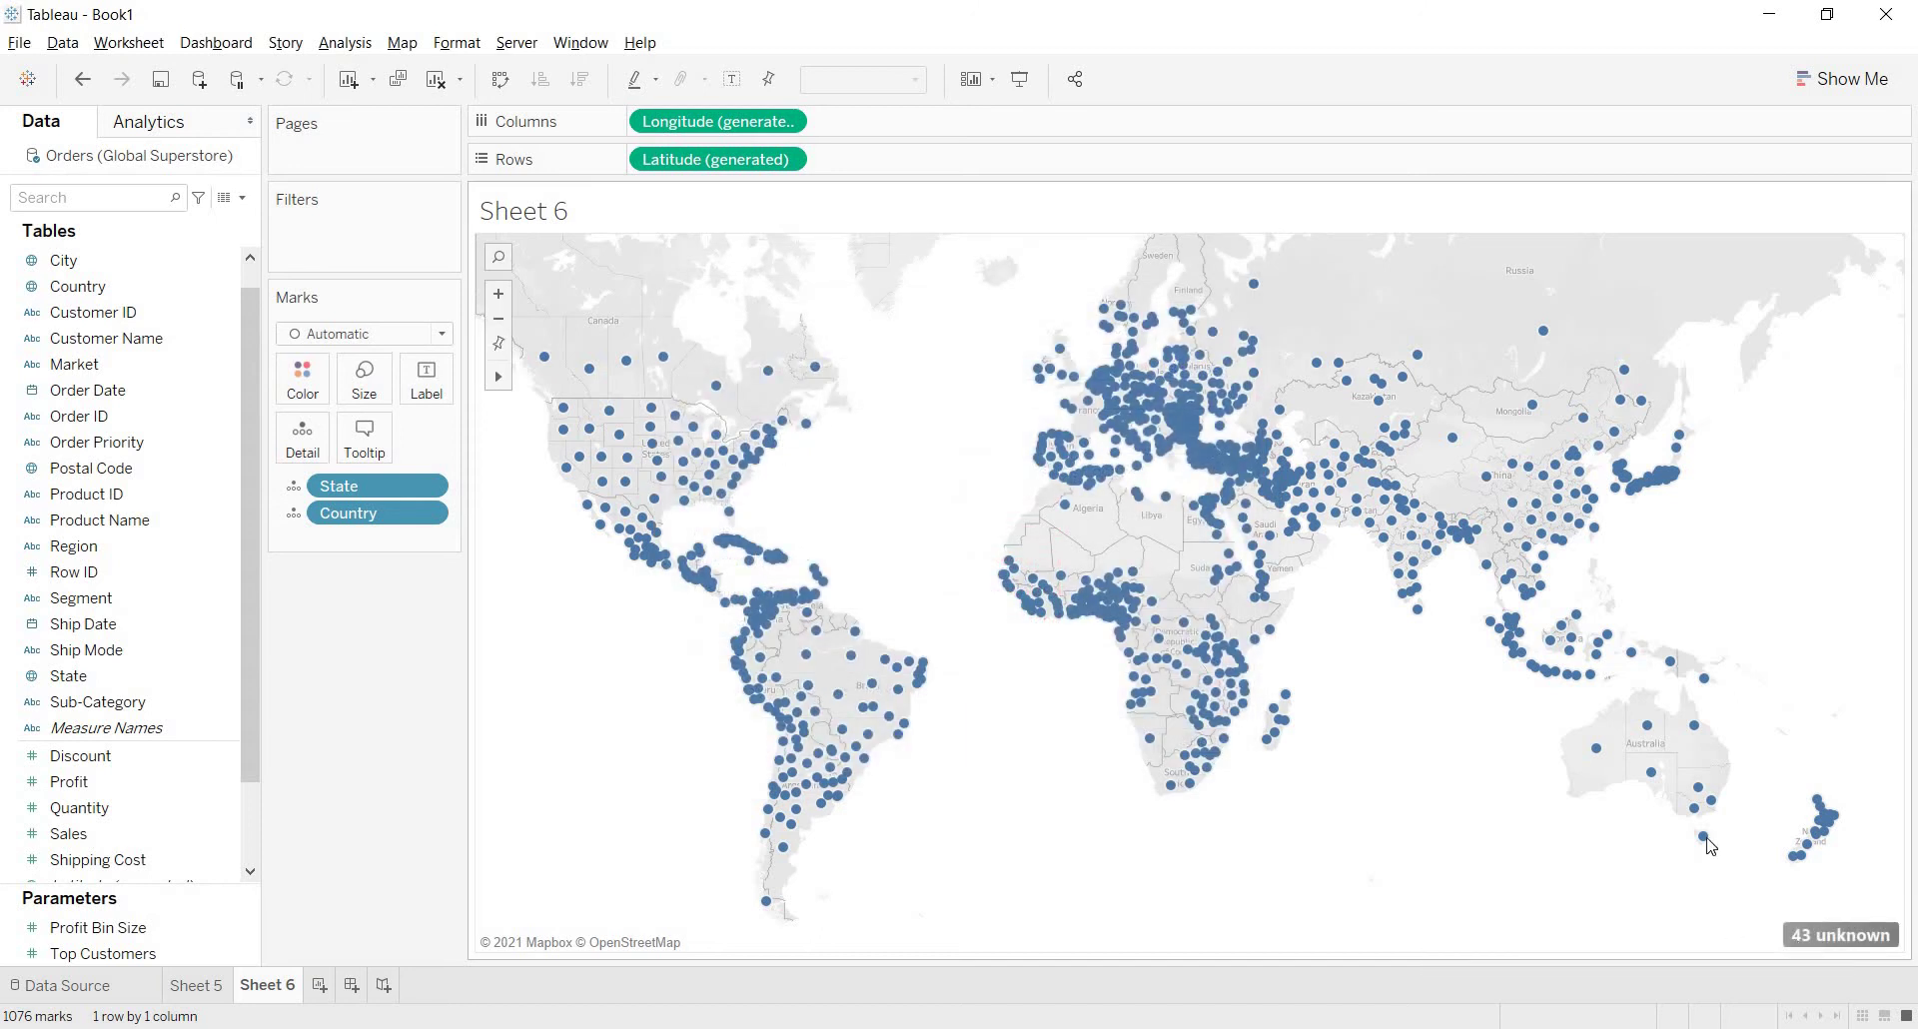
- Try filtering the unknown State locations out of the Sheet 6 map, and undo the filter
{"action": "left_click", "coordinate": [1837, 935]}
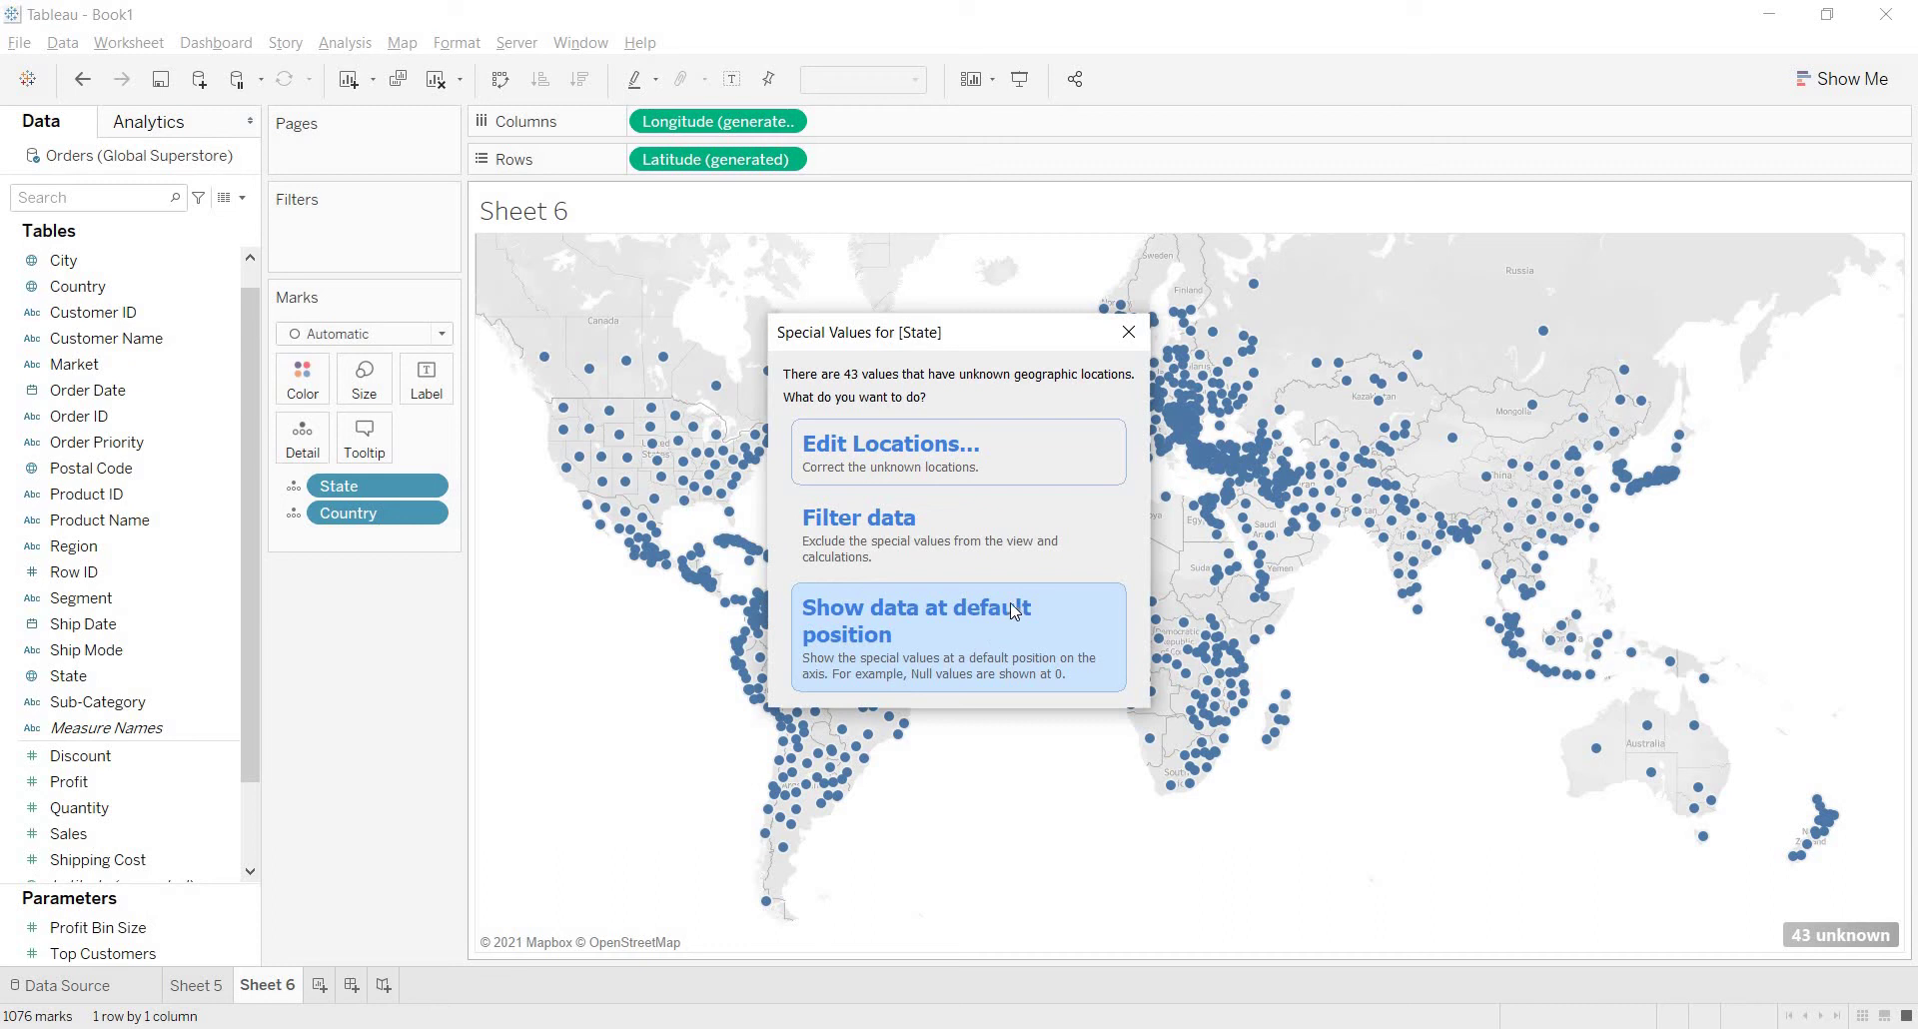
{"action": "left_click", "coordinate": [972, 529]}
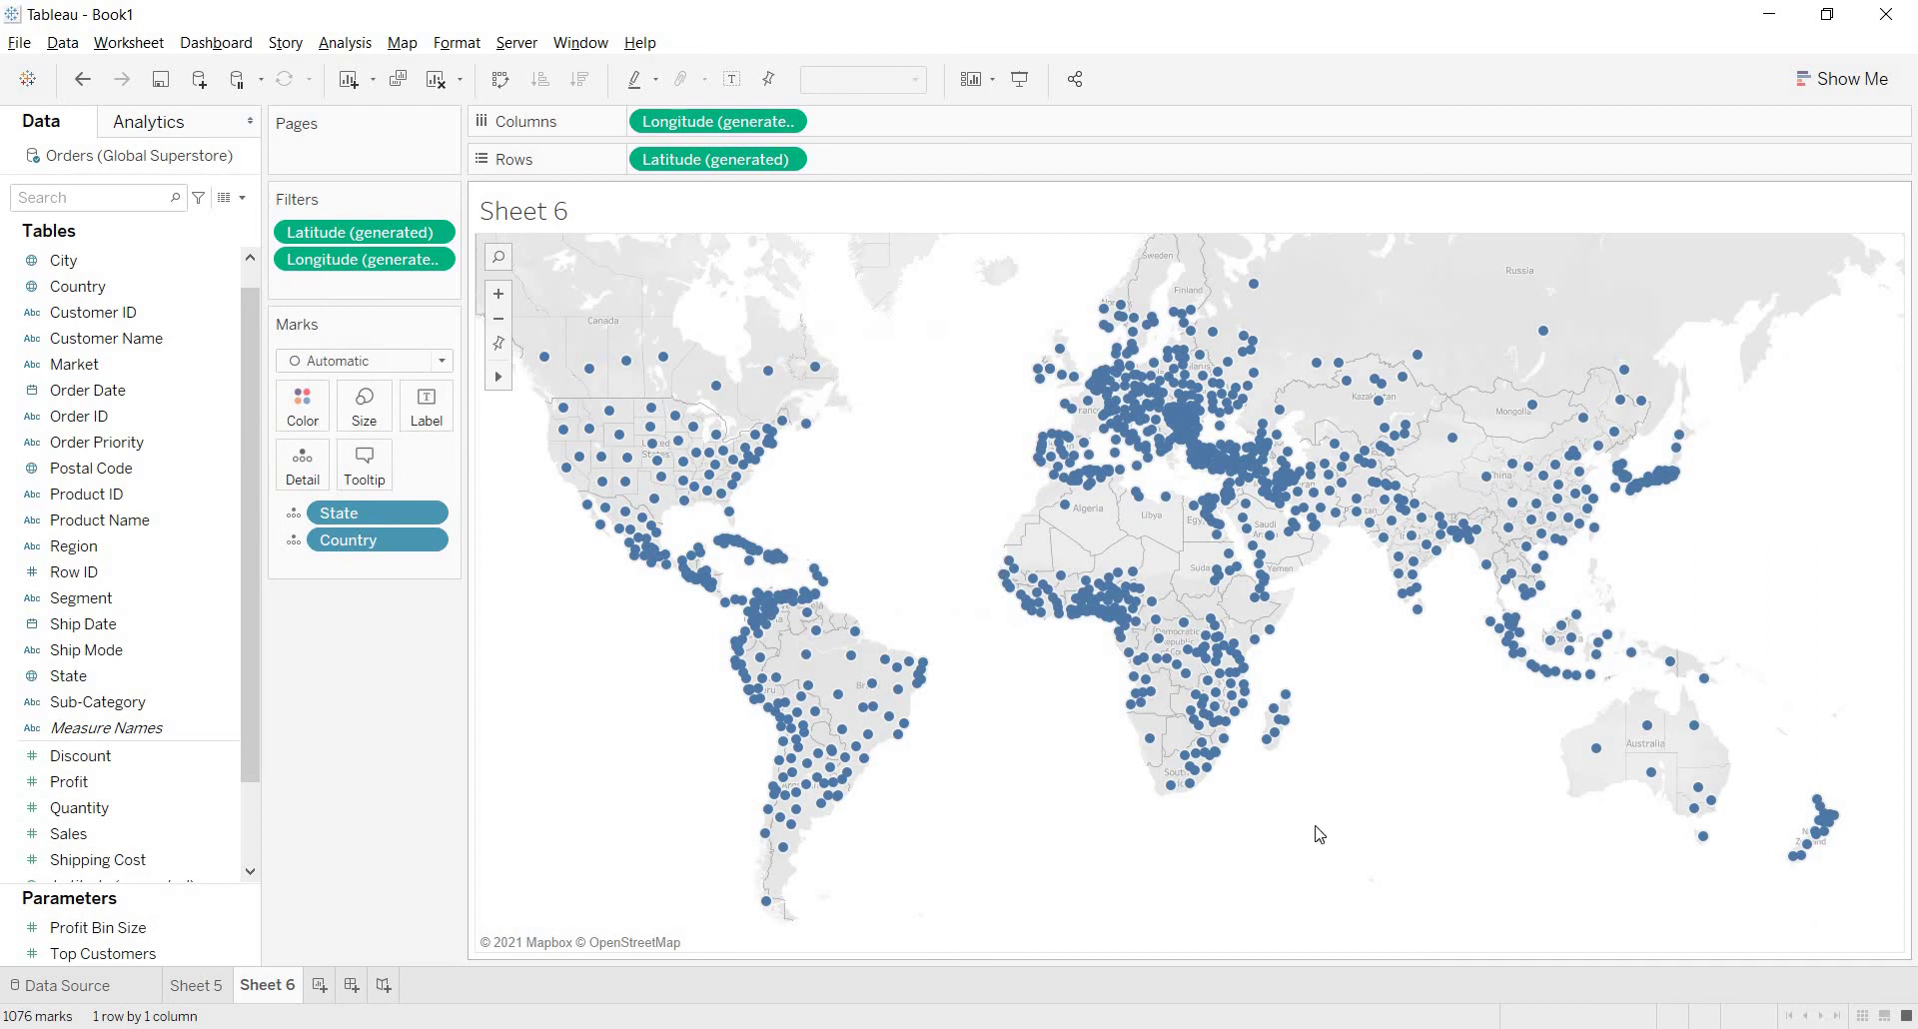
{"action": "mouse_move", "coordinate": [847, 778]}
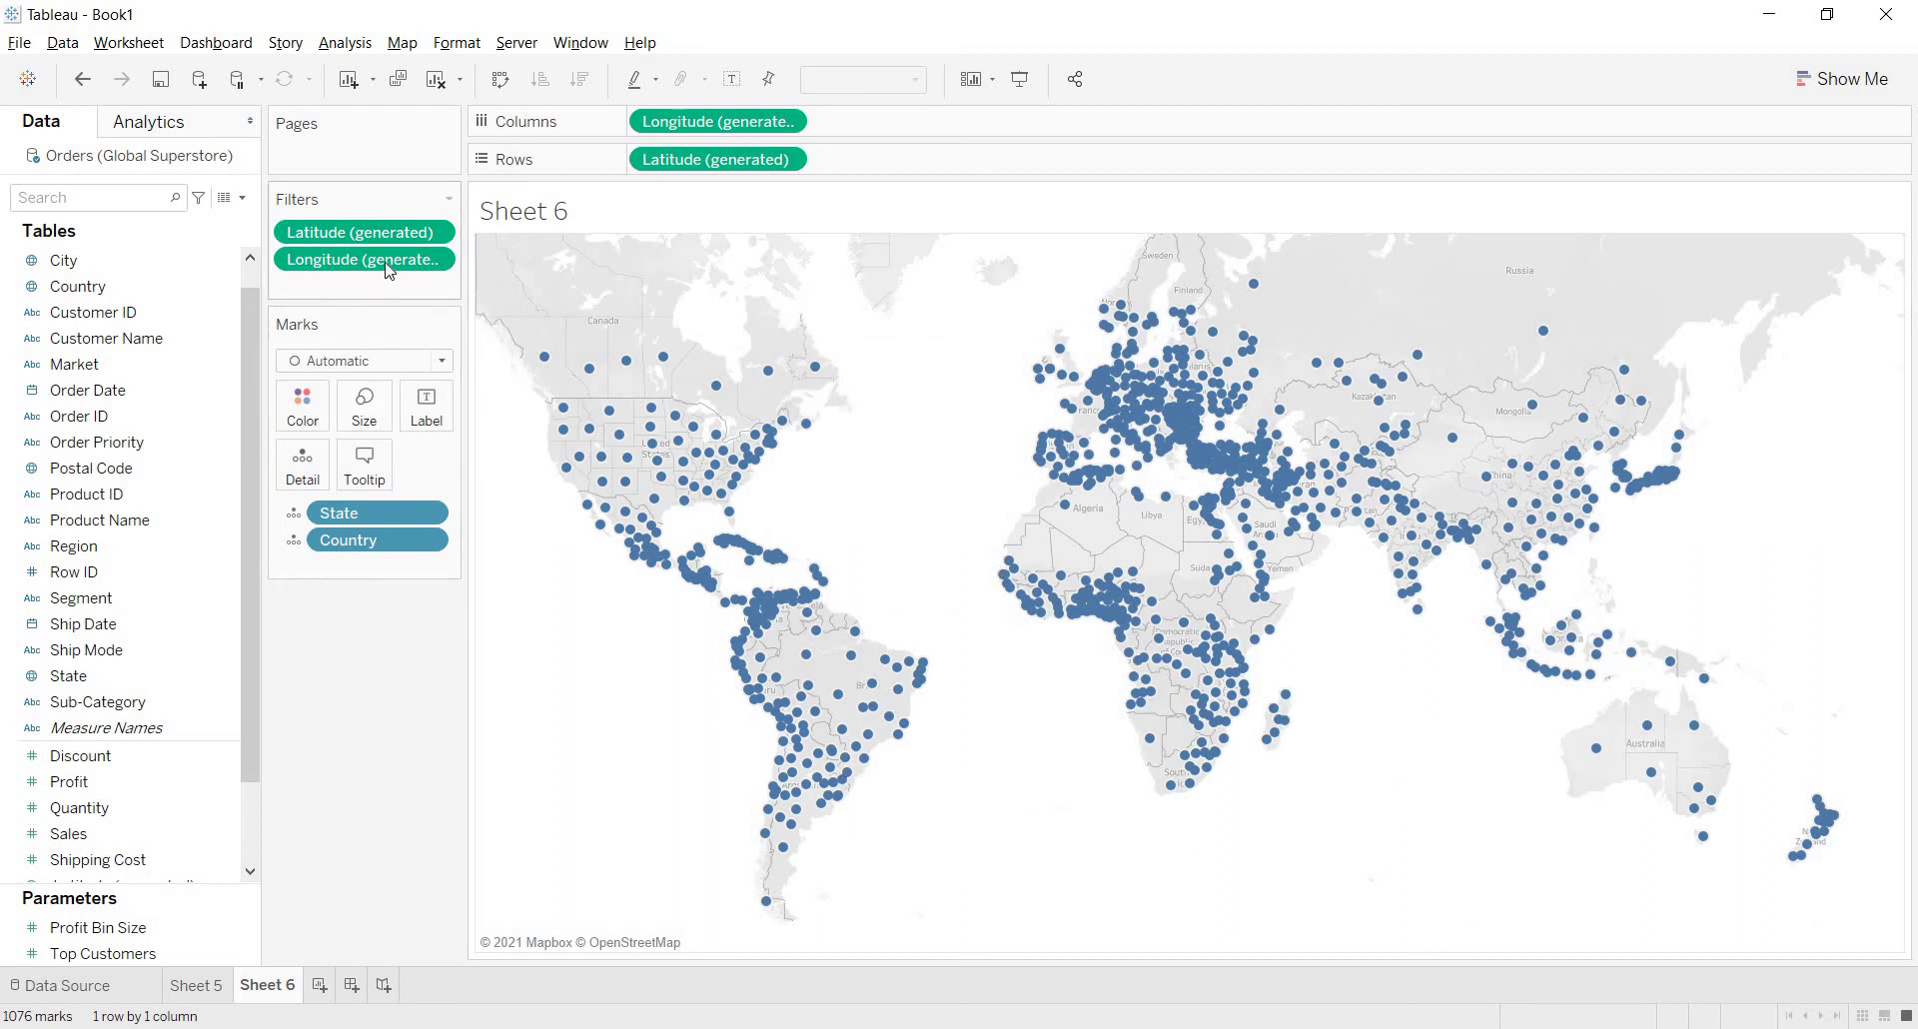
{"action": "left_click", "coordinate": [303, 235]}
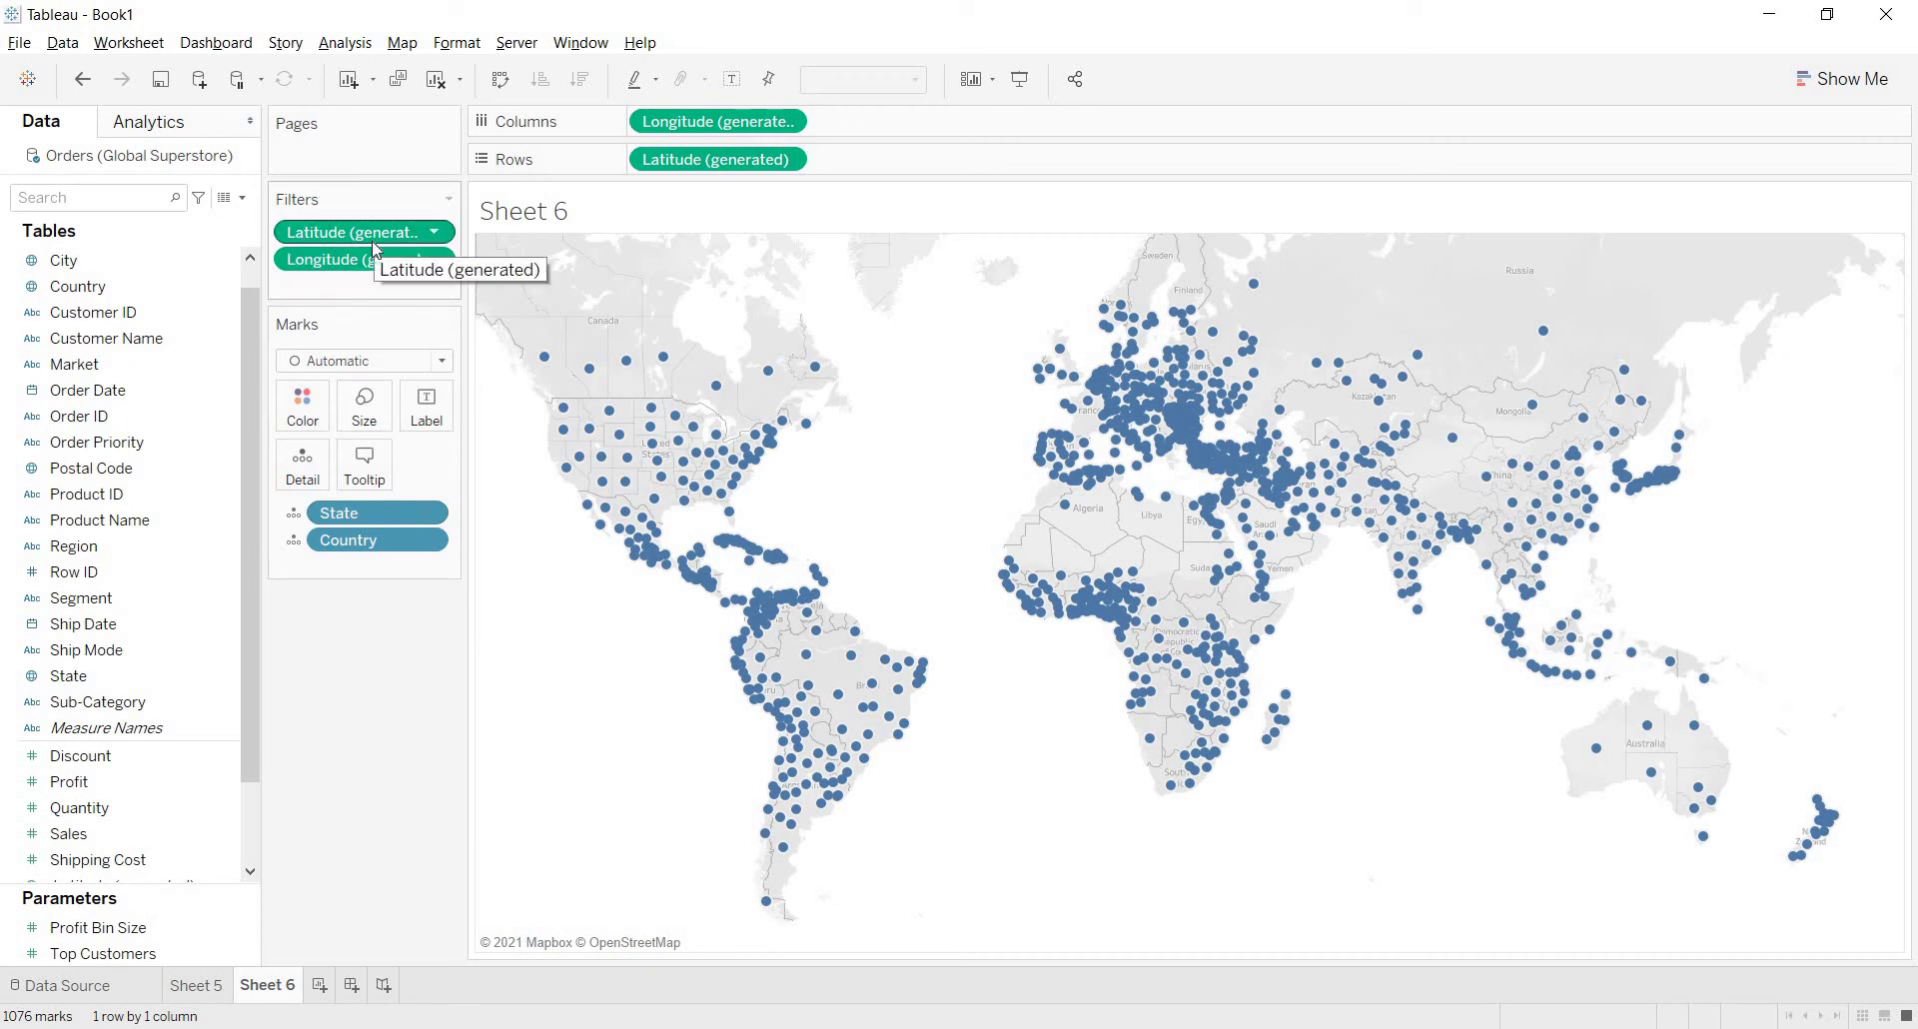
{"action": "left_click", "coordinate": [399, 786]}
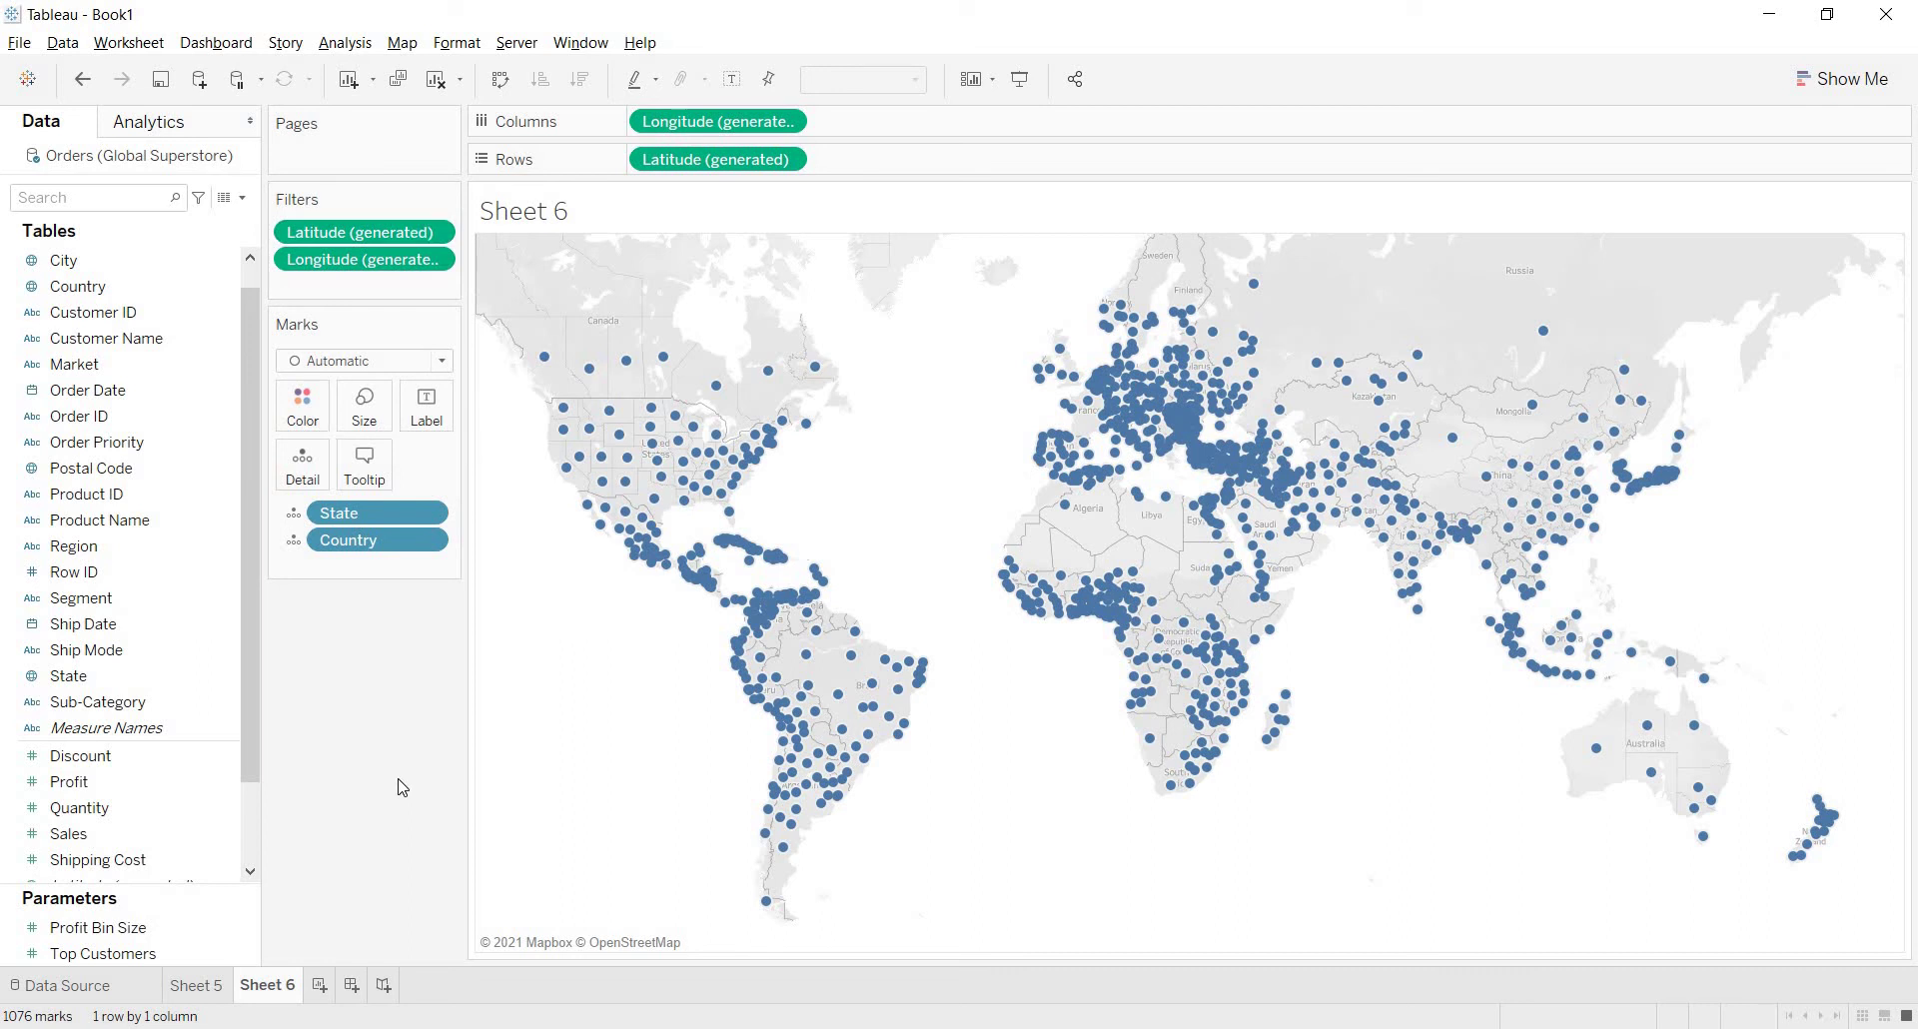
{"action": "key", "text": "ctrl+z"}
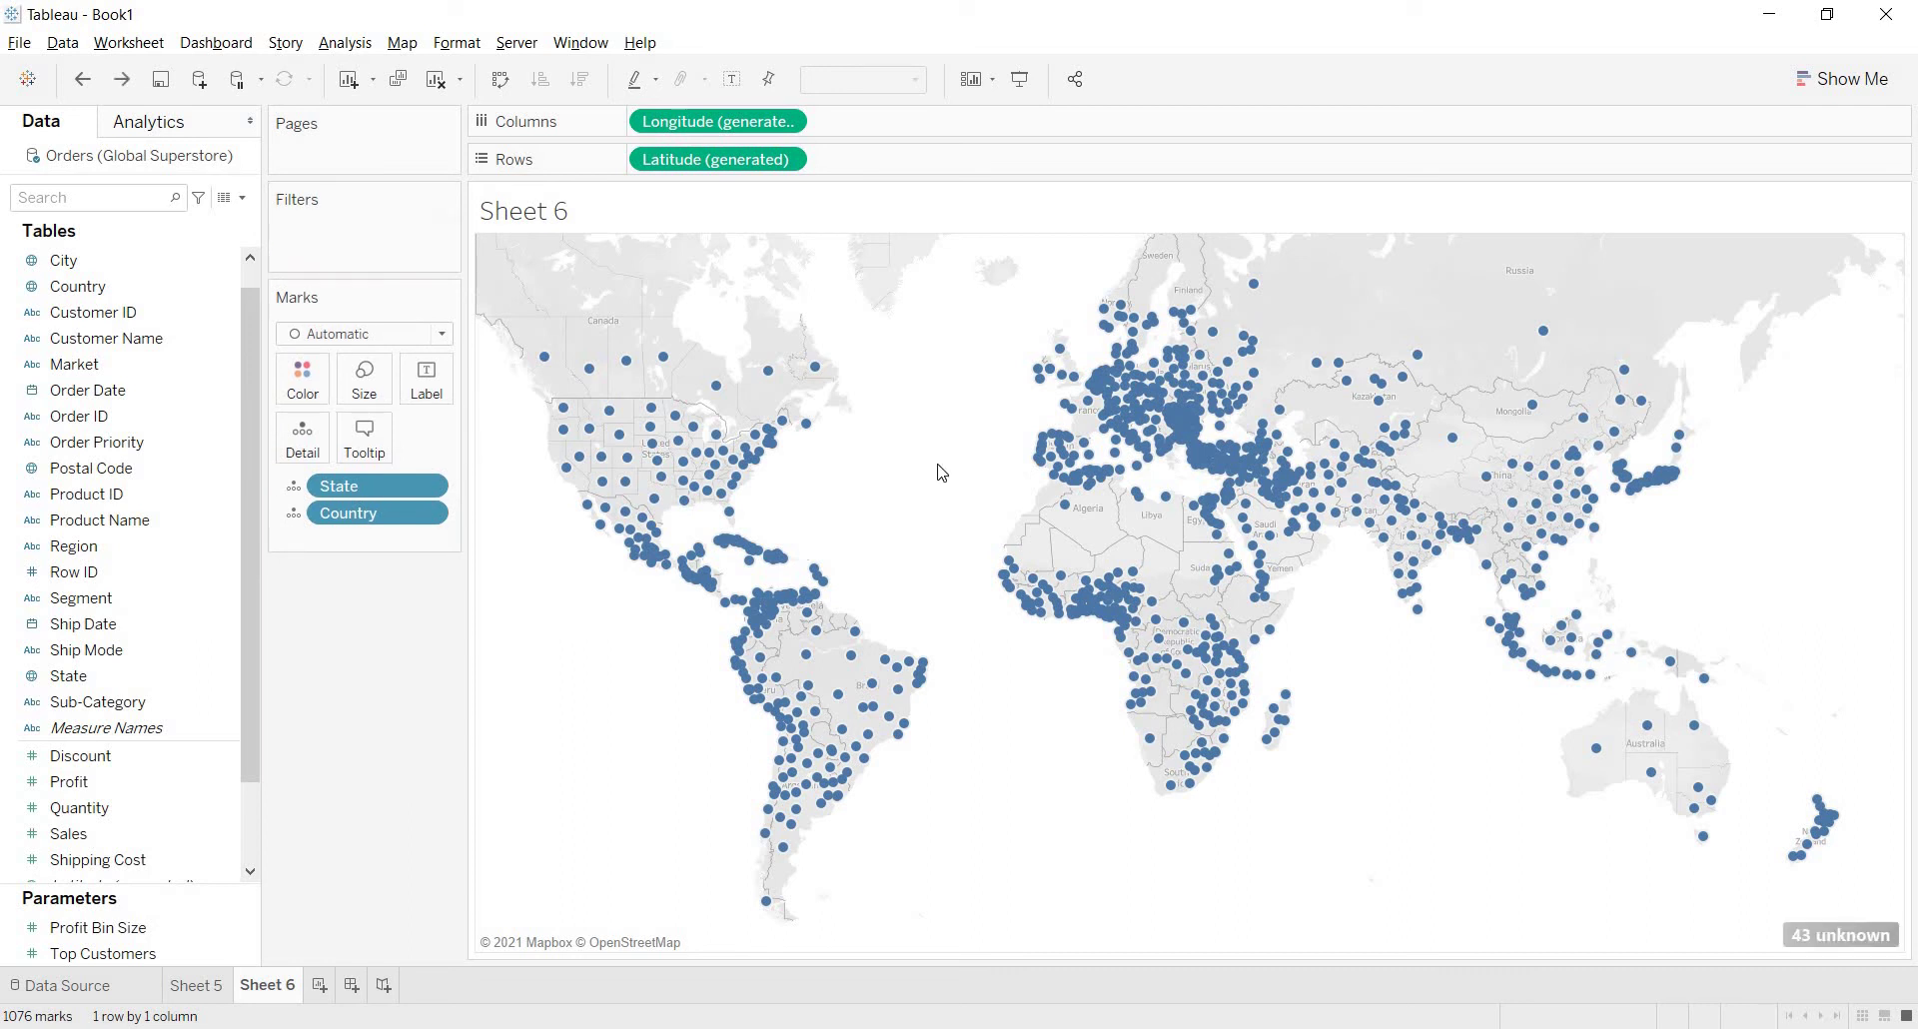
- Show the remaining unknown State locations at the default position on the Sheet 6 map
{"action": "left_click", "coordinate": [1811, 947]}
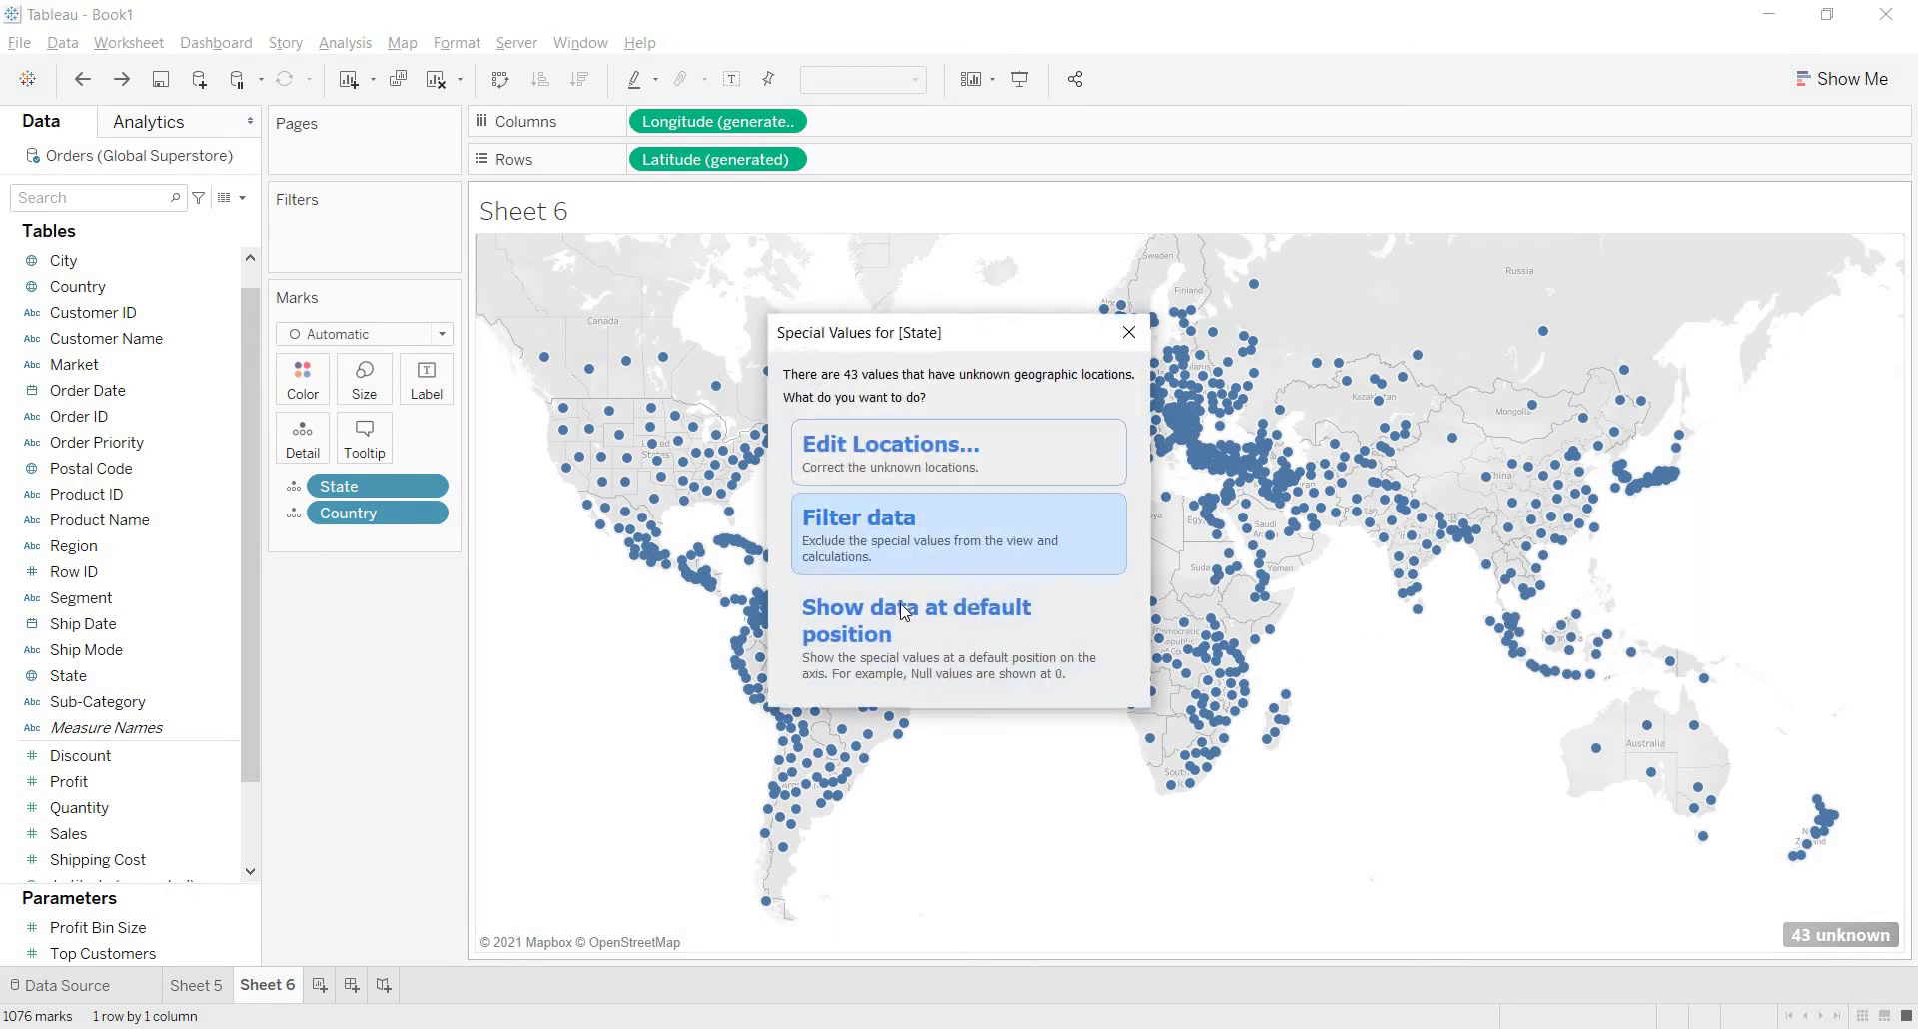
{"action": "left_click", "coordinate": [954, 641]}
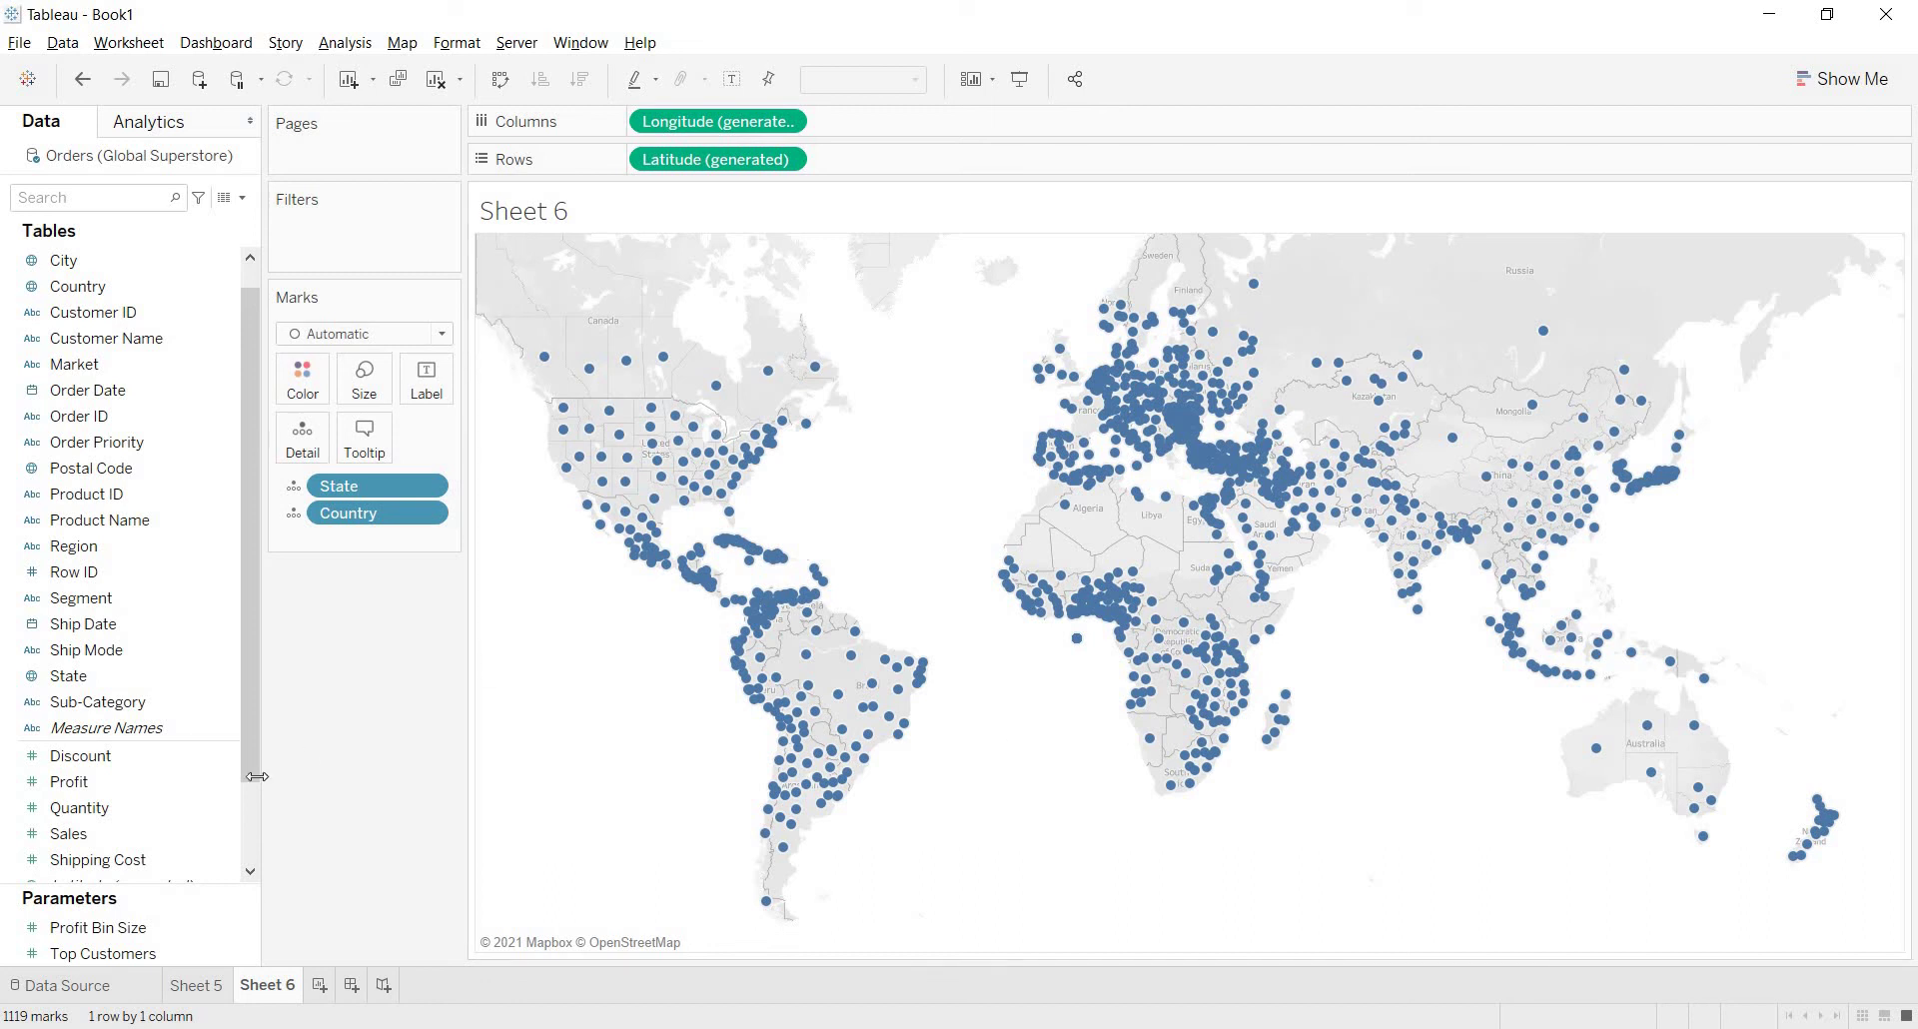
- Encode the Profit field as both the size and the color of the map marks
{"action": "left_click_drag", "start_coordinate": [145, 781], "coordinate": [382, 381]}
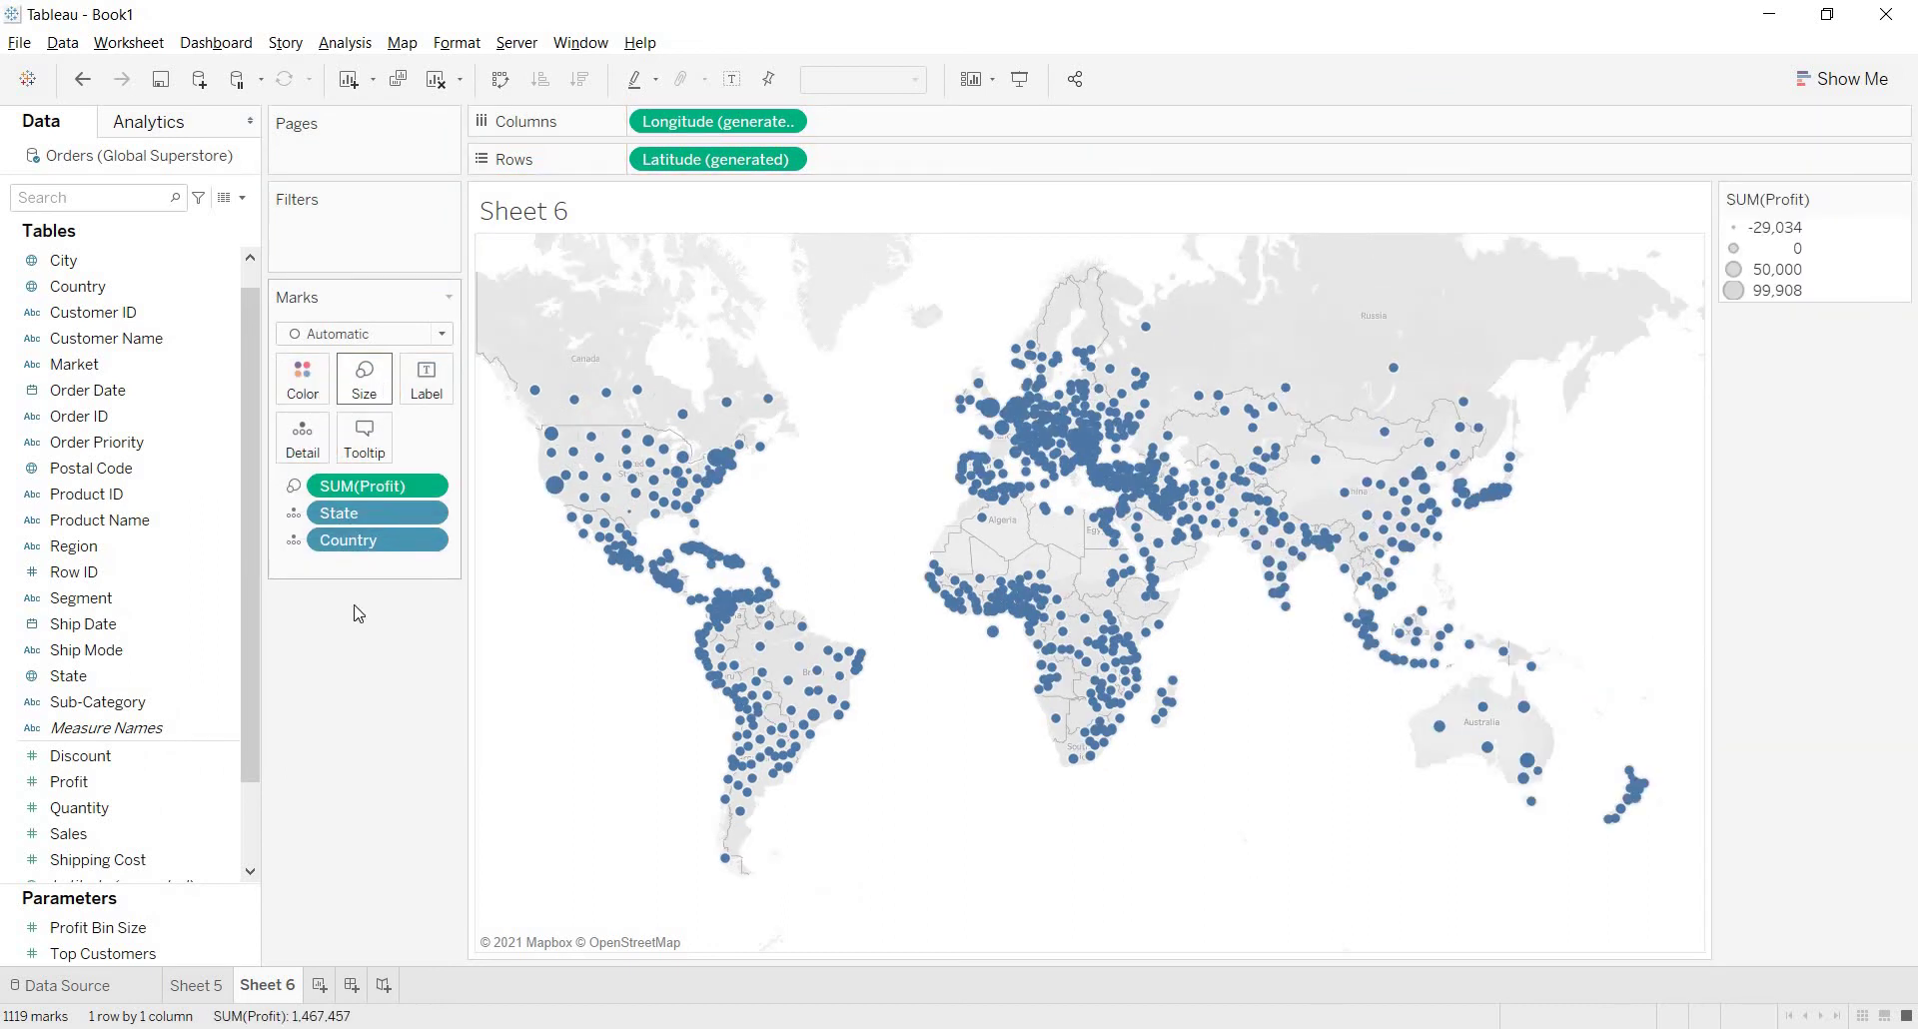
{"action": "left_click_drag", "start_coordinate": [124, 775], "coordinate": [304, 375]}
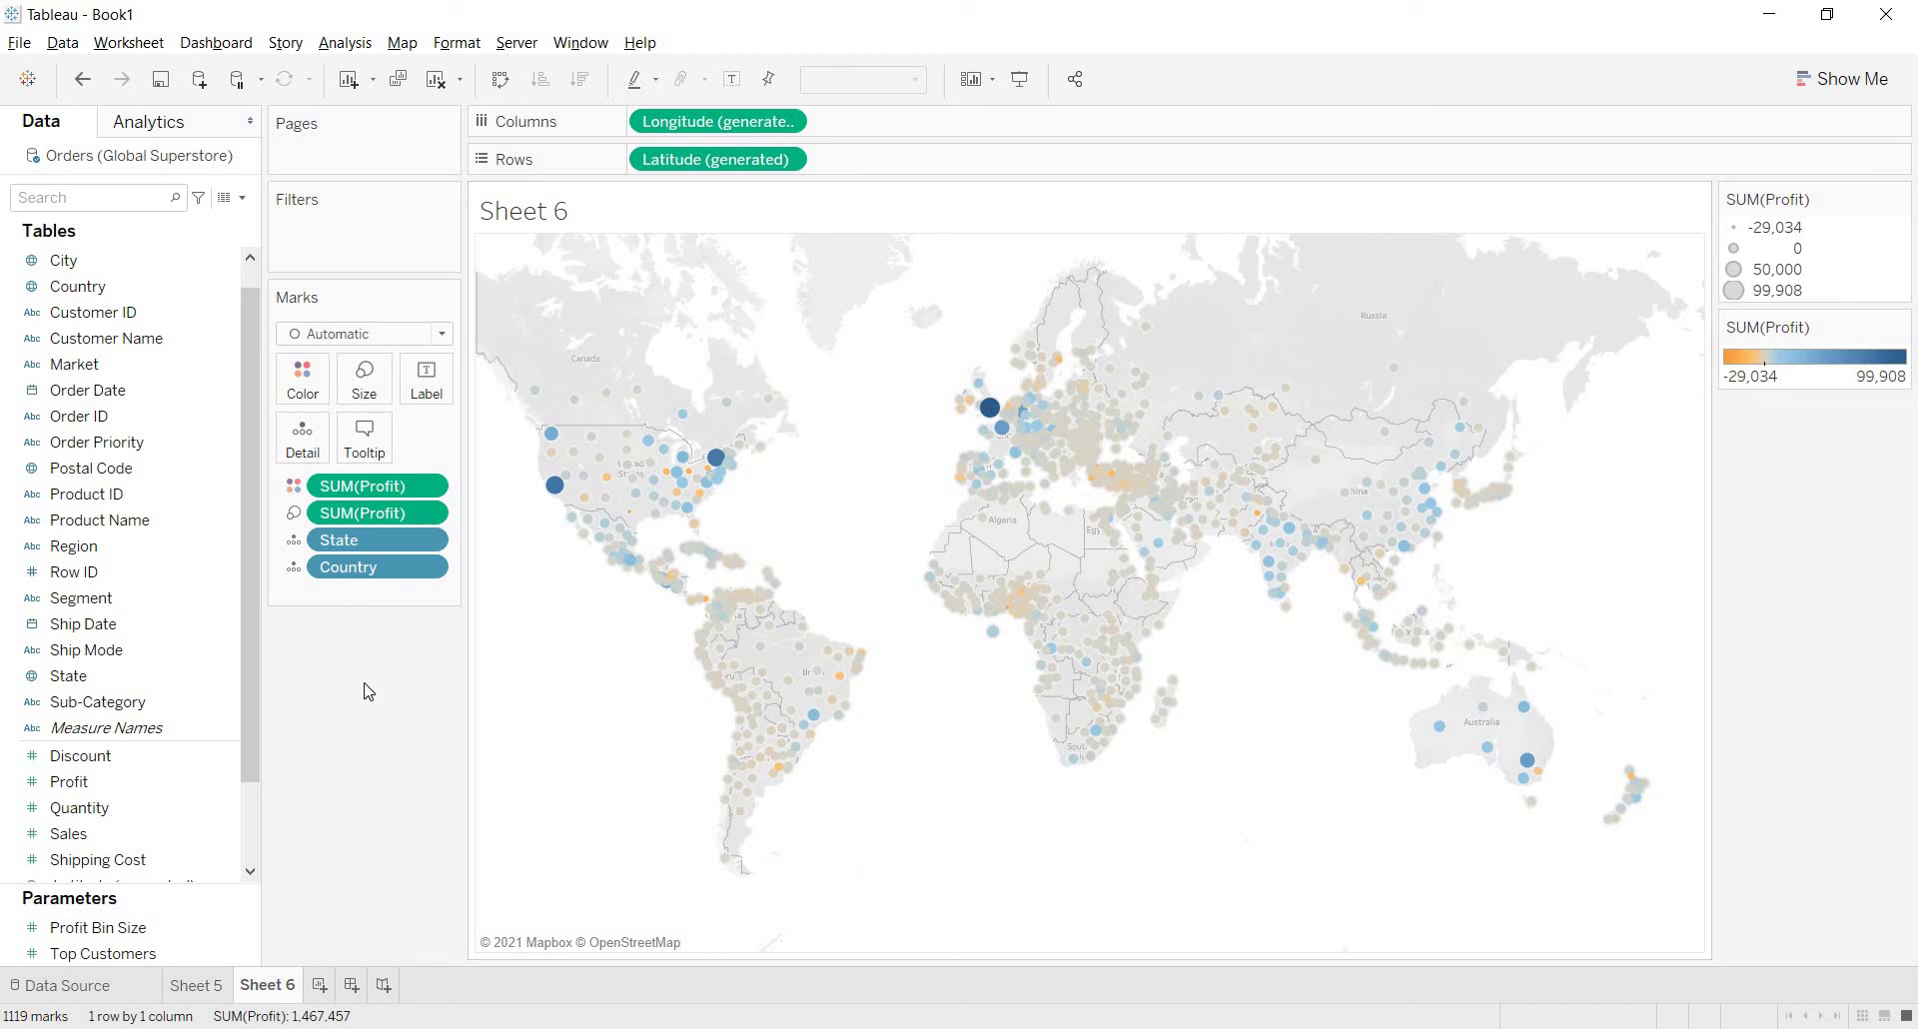
- Edit the Profit colors to use stepped color with 2 steps
{"action": "left_click", "coordinate": [304, 378]}
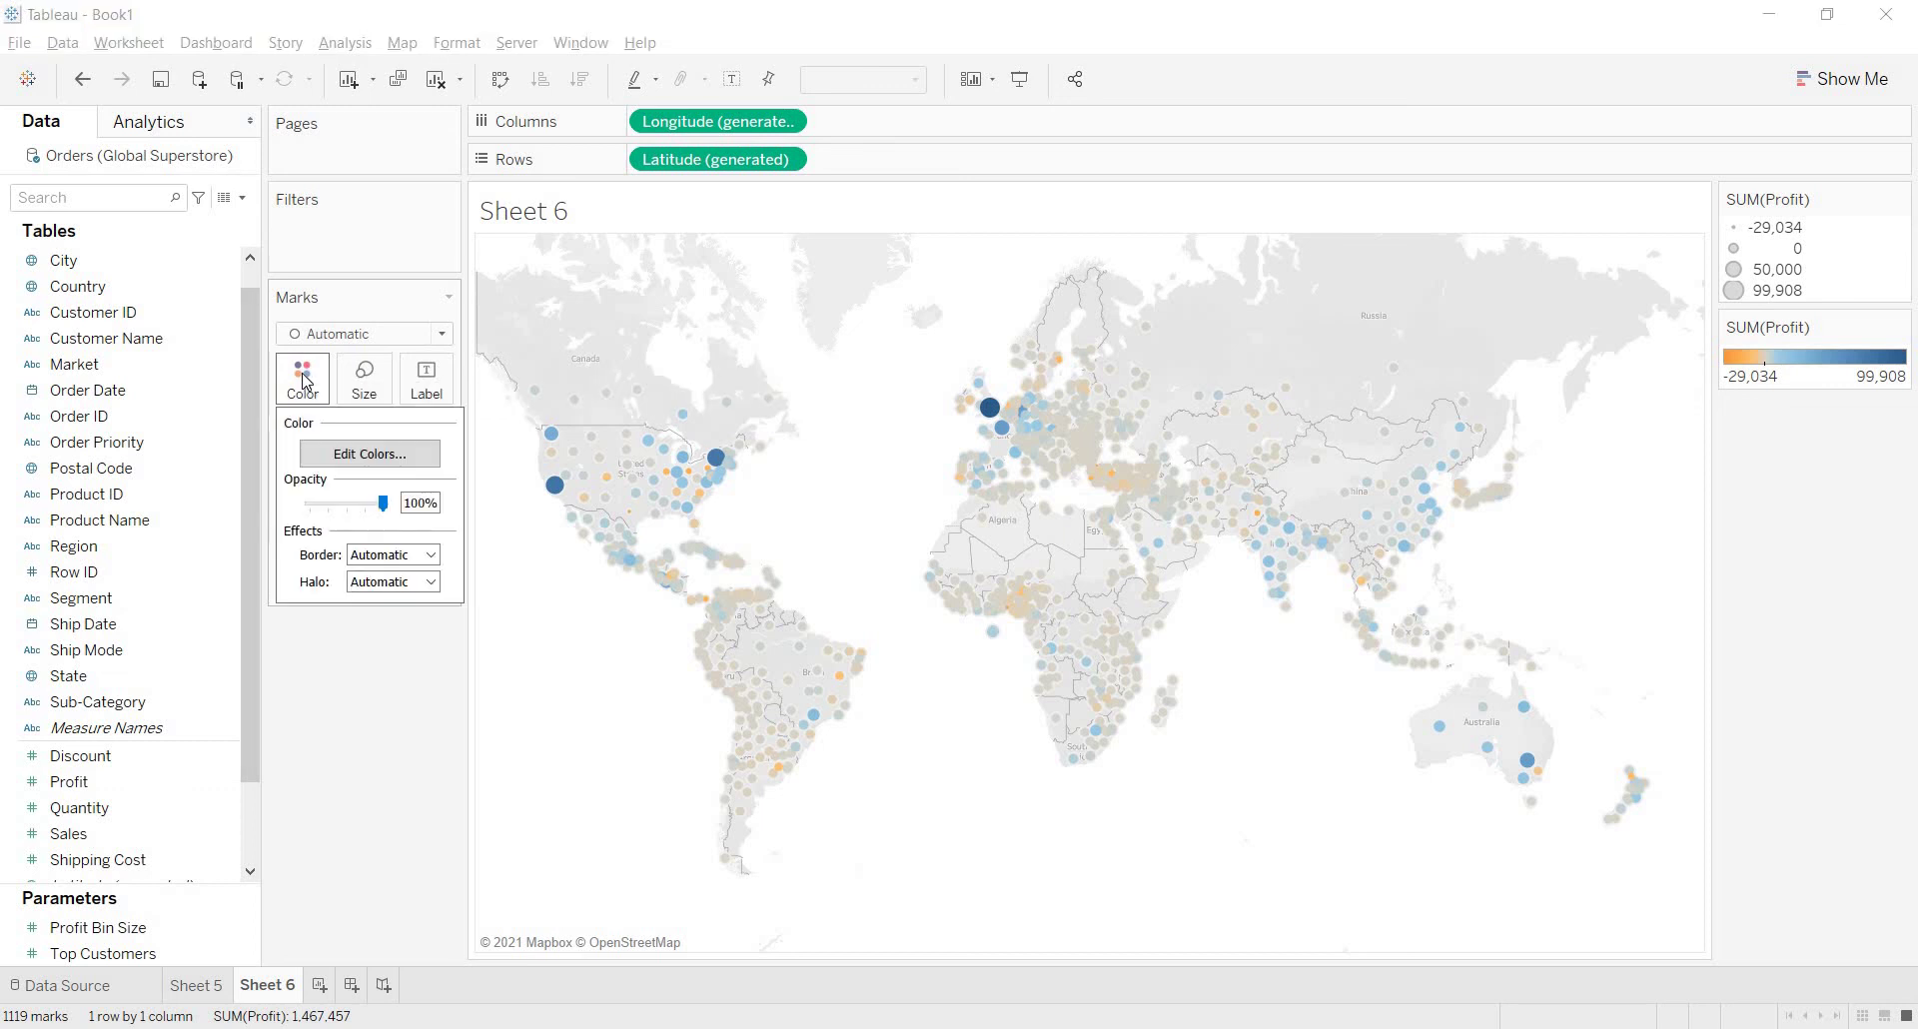
{"action": "left_click", "coordinate": [352, 459]}
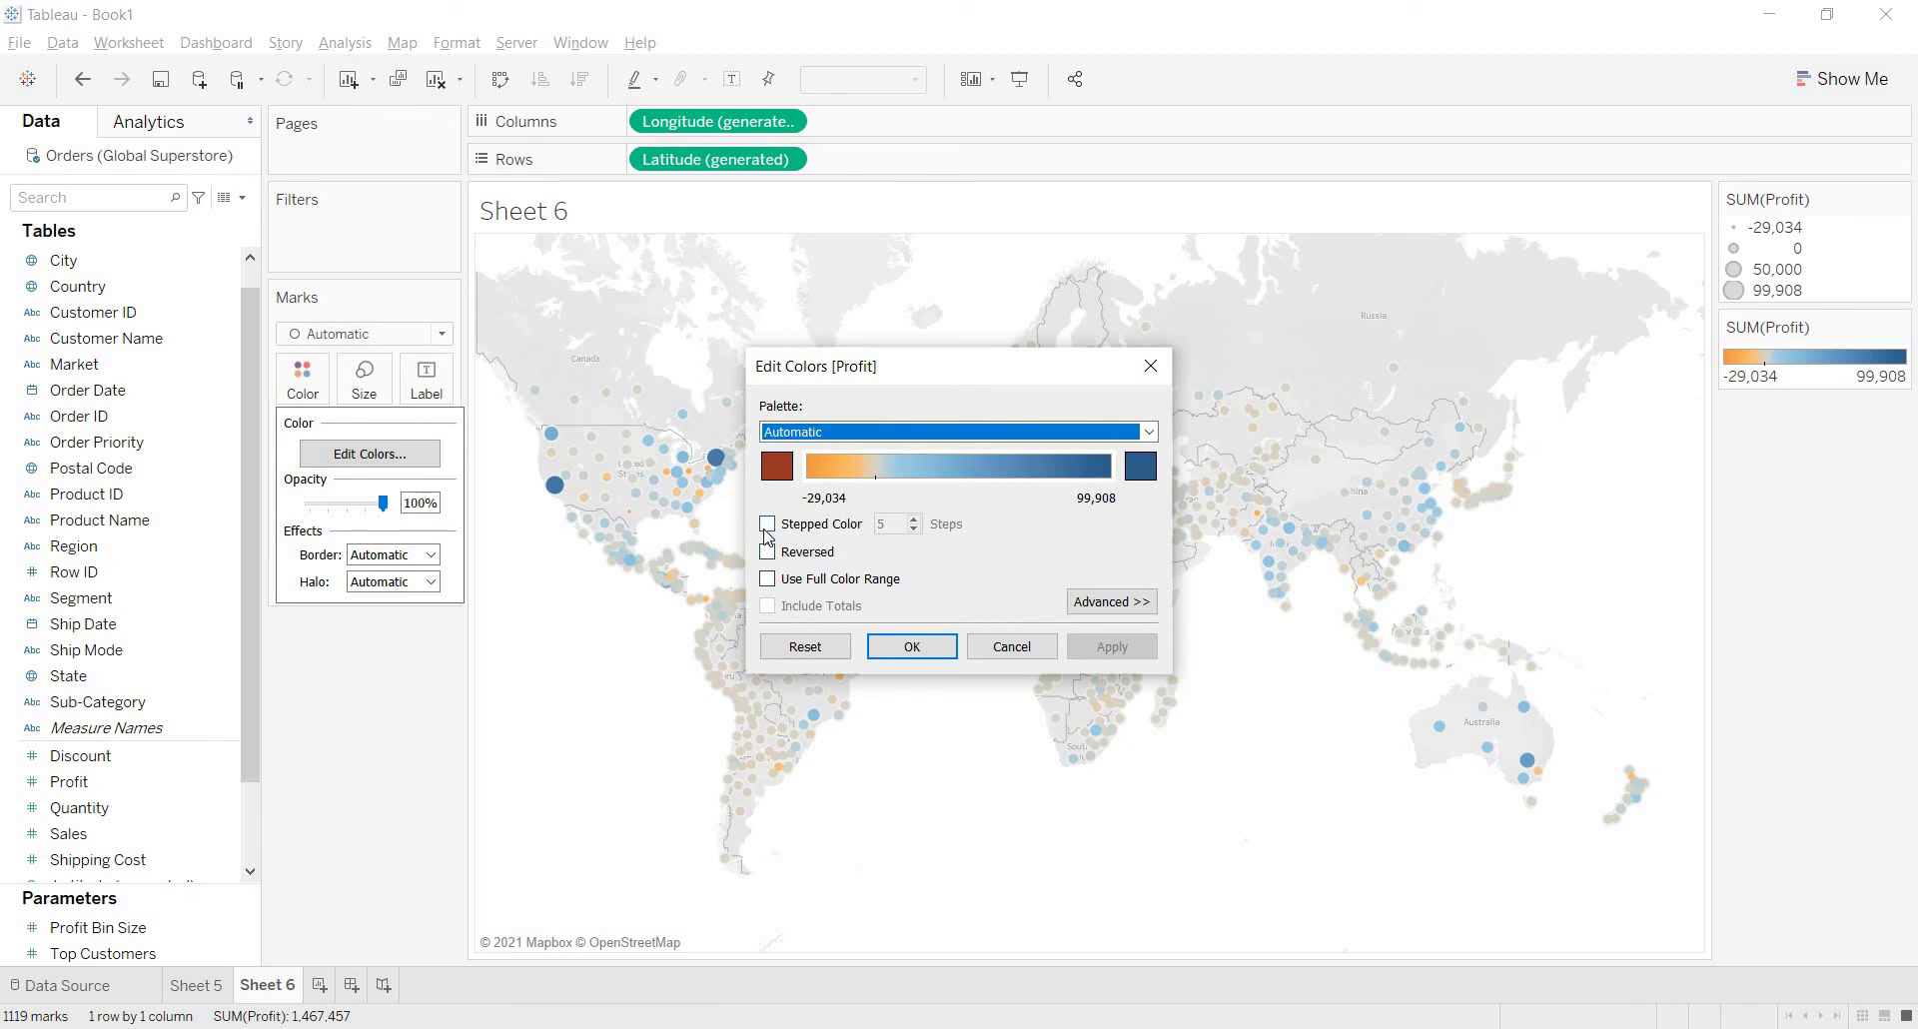
{"action": "left_click", "coordinate": [767, 526]}
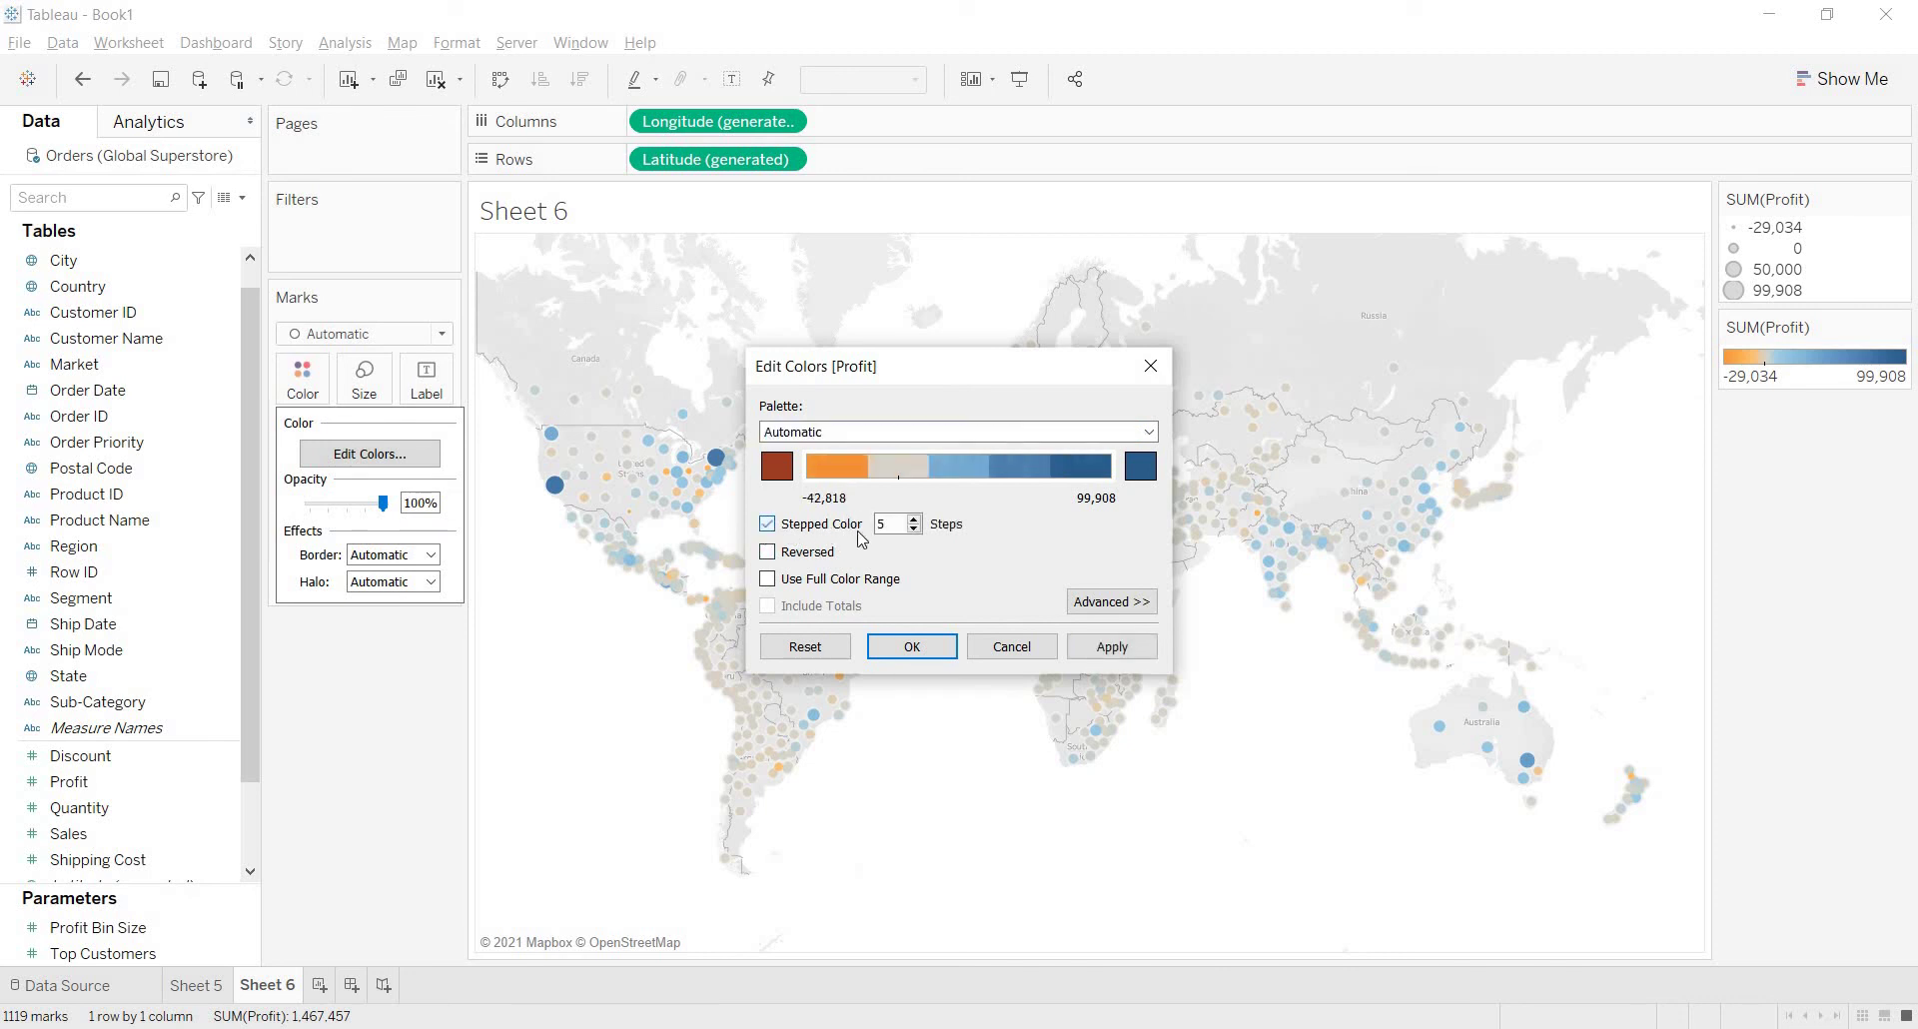
{"action": "left_click", "coordinate": [912, 528]}
{"action": "left_click", "coordinate": [912, 528]}
{"action": "left_click", "coordinate": [913, 528]}
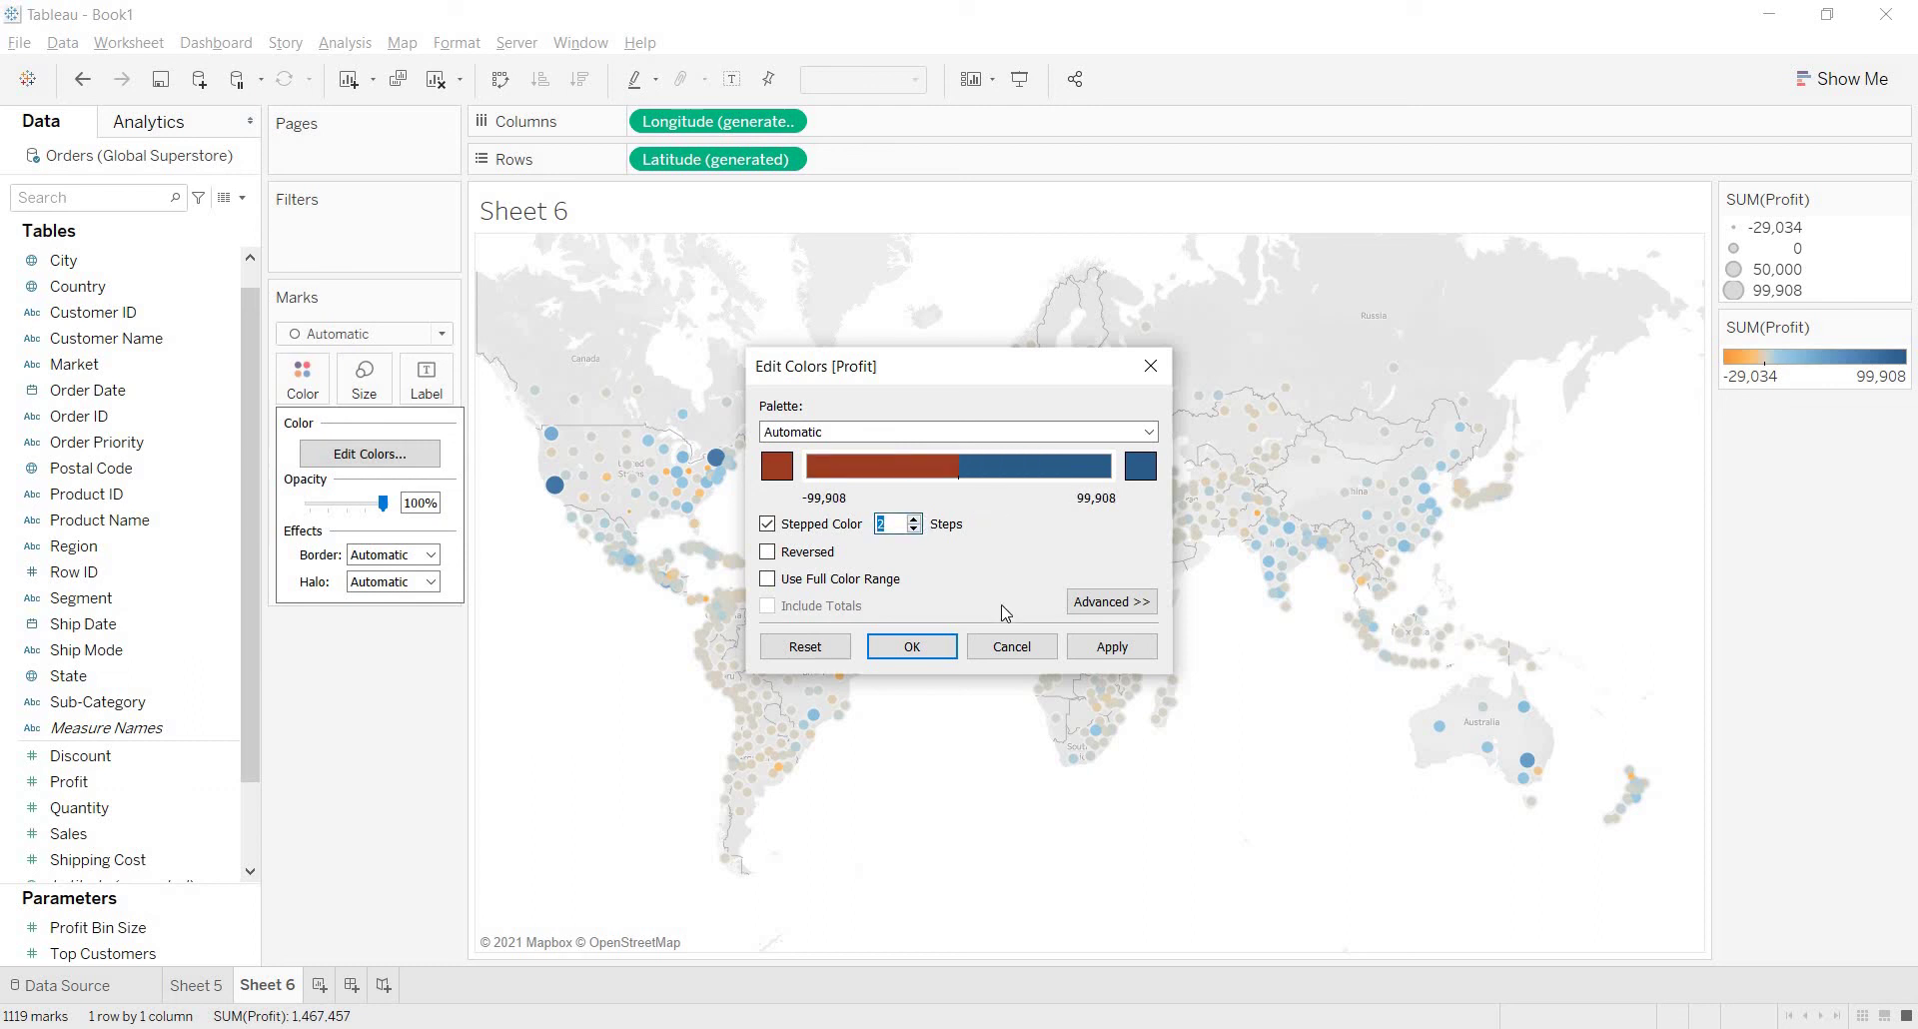
- Fix the Profit color range's start at -29,033.7, end at 99,907.731 and center at 0, and apply the colors to the map
{"action": "left_click", "coordinate": [1111, 601]}
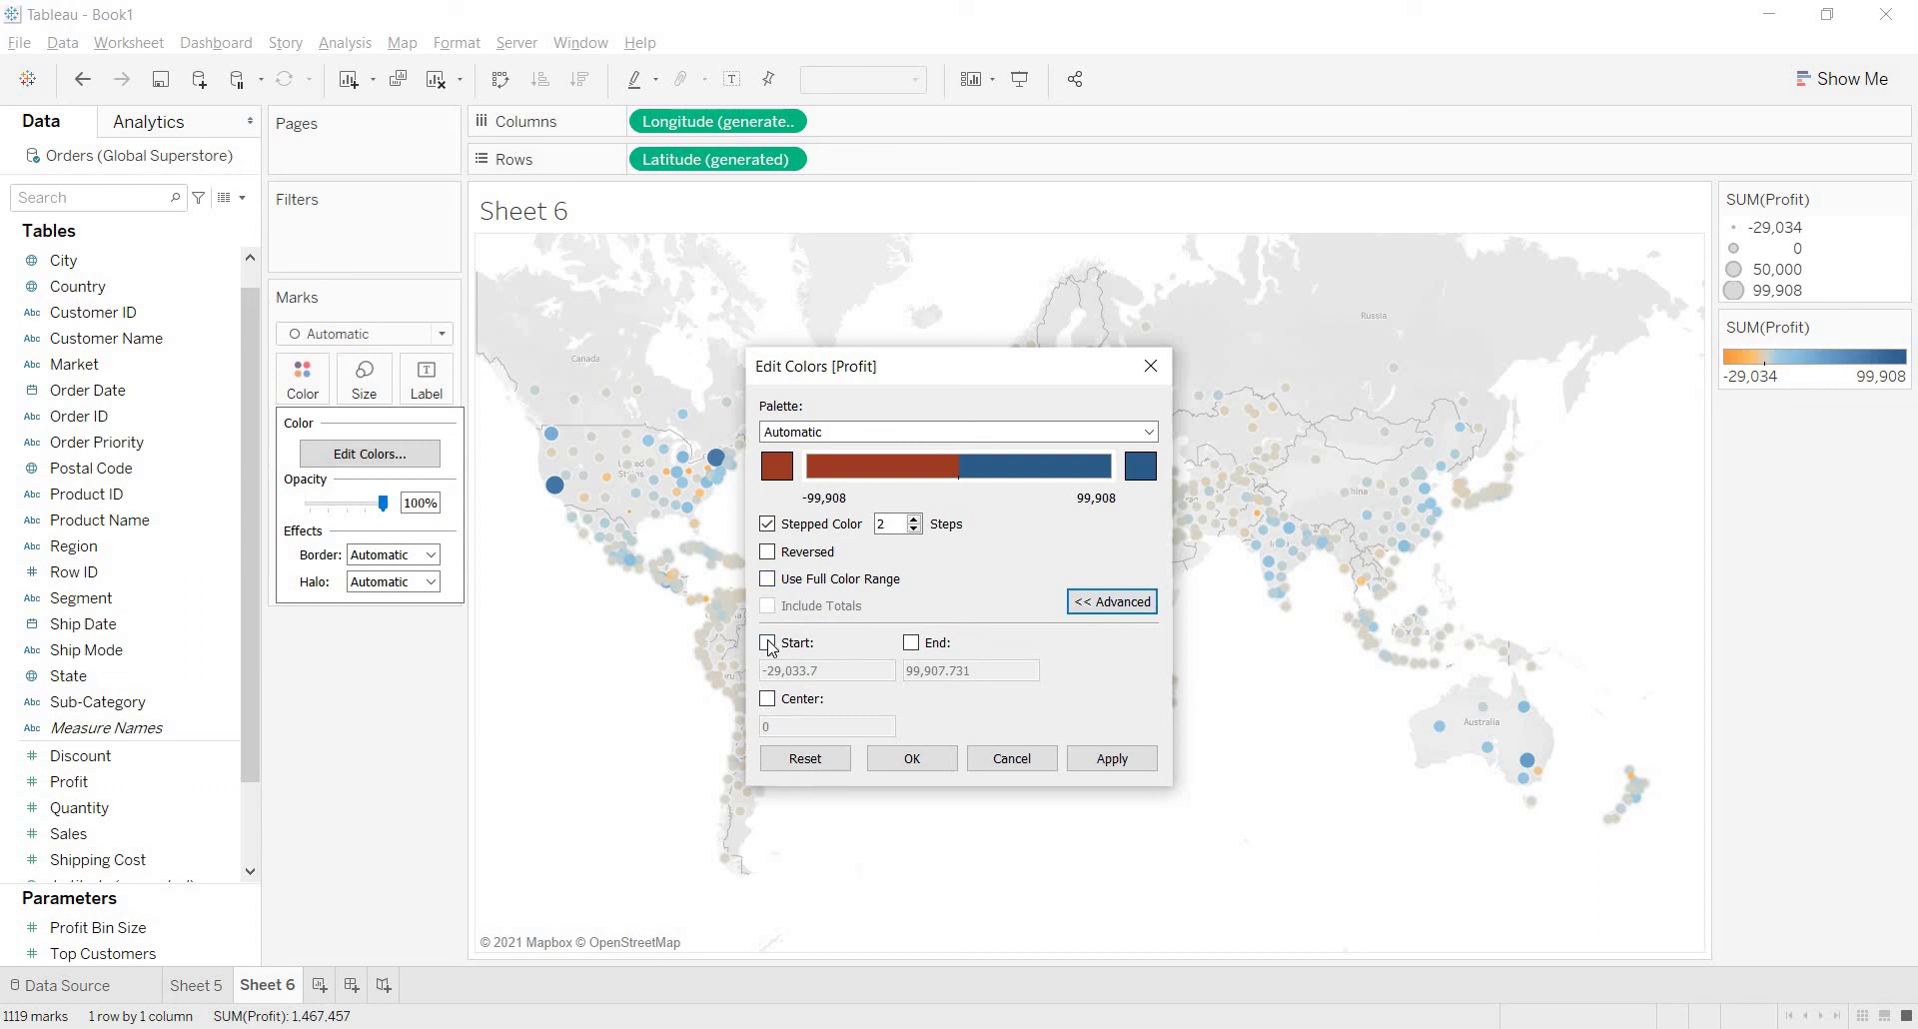
{"action": "left_click", "coordinate": [768, 644]}
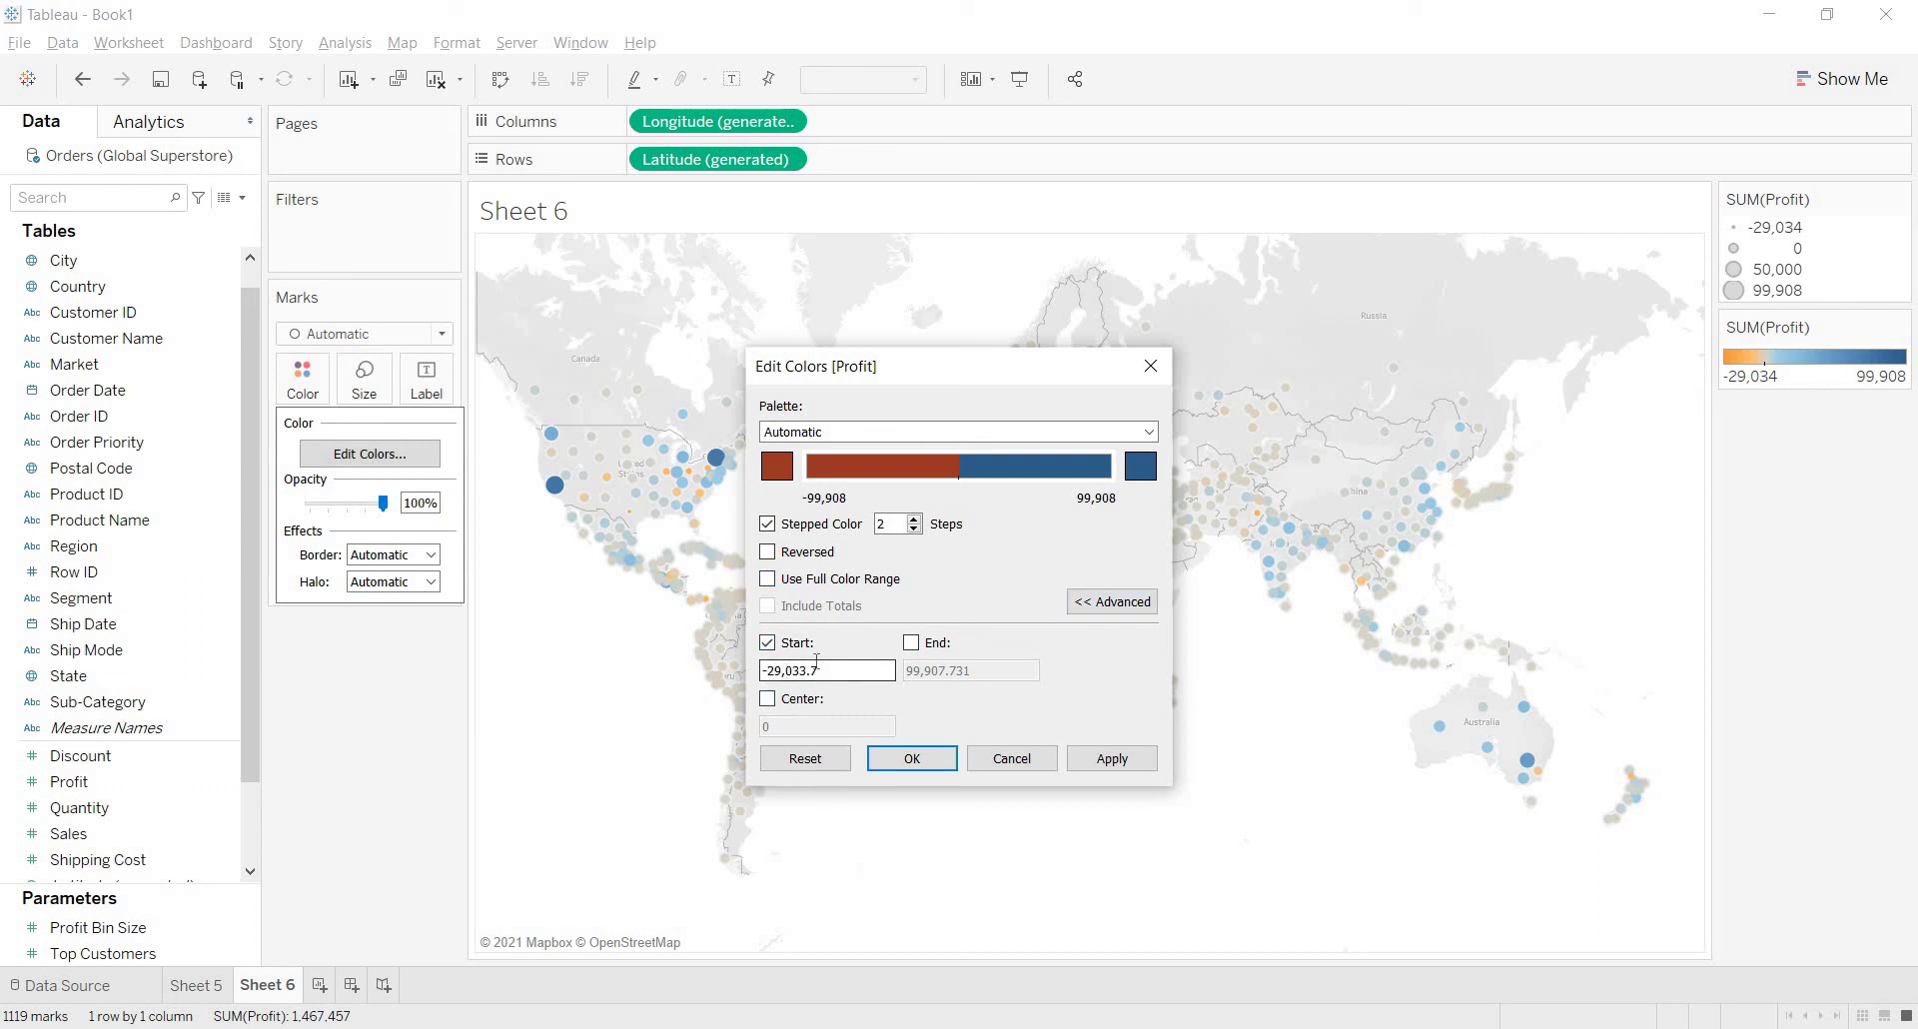
{"action": "left_click", "coordinate": [910, 643]}
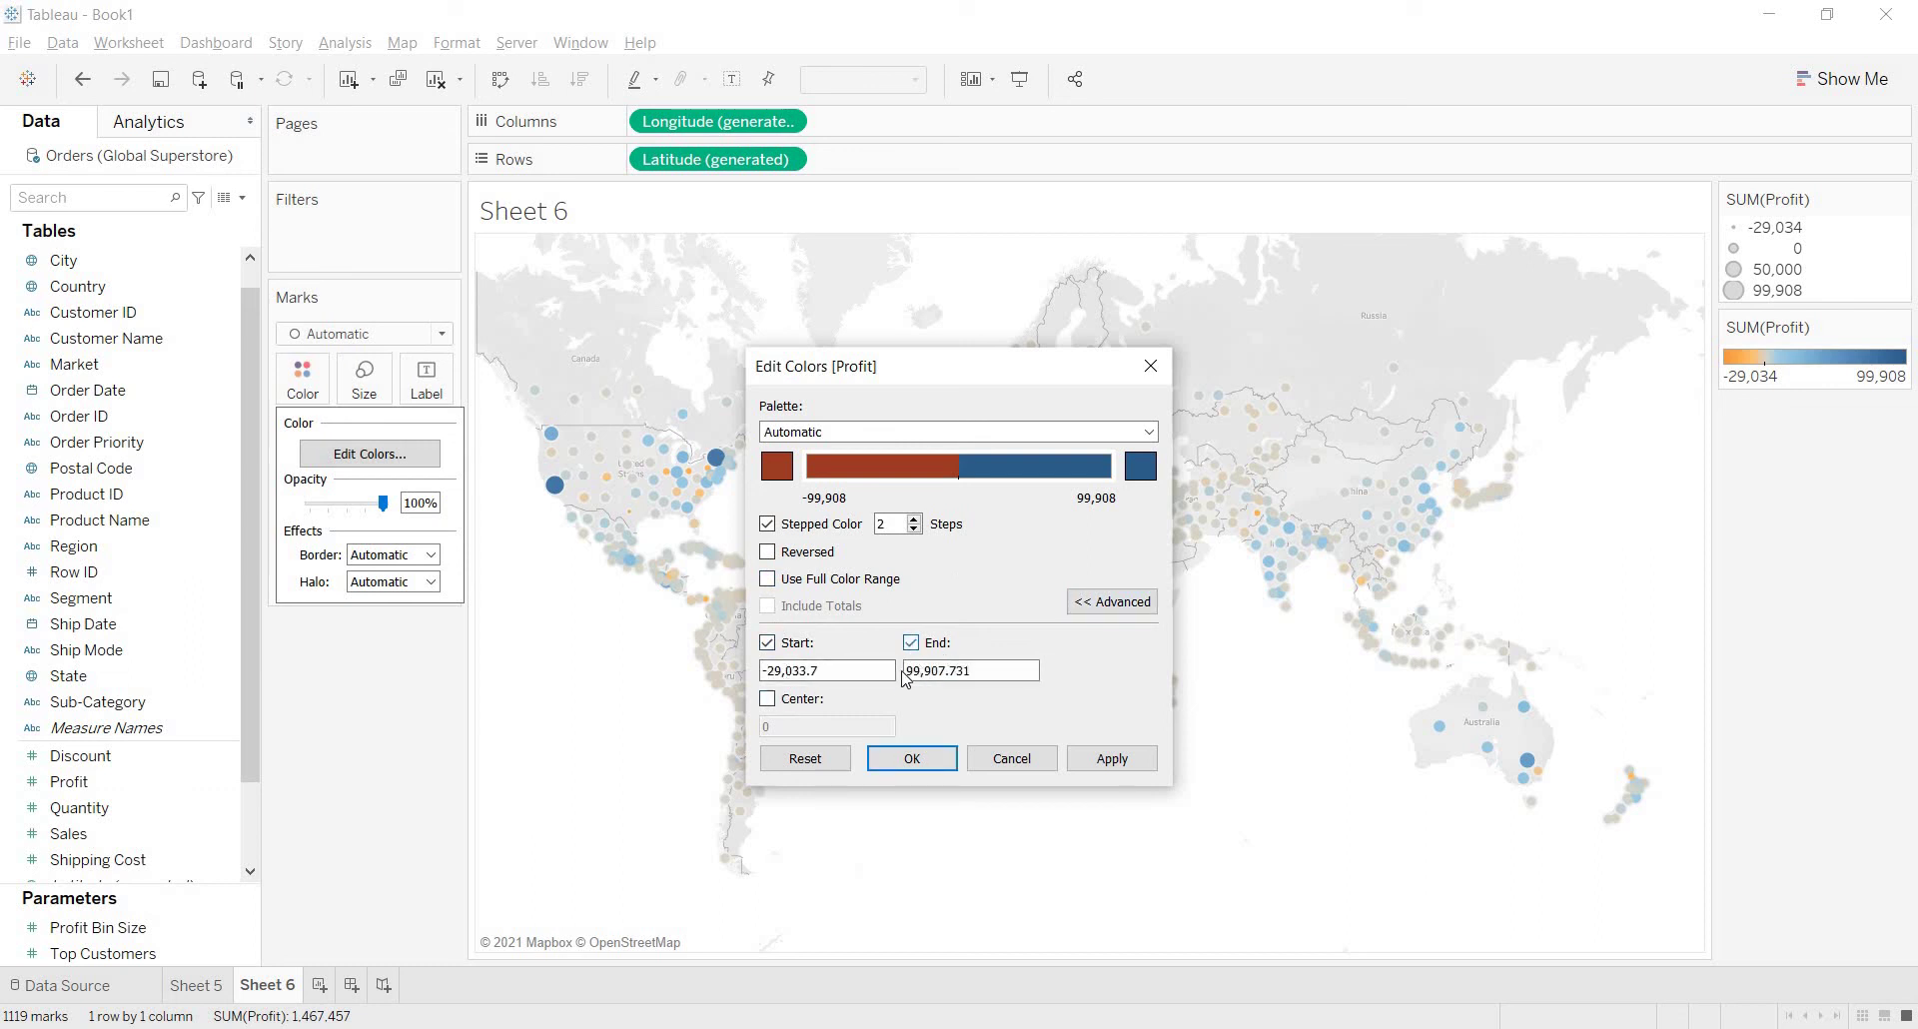
{"action": "left_click", "coordinate": [767, 698]}
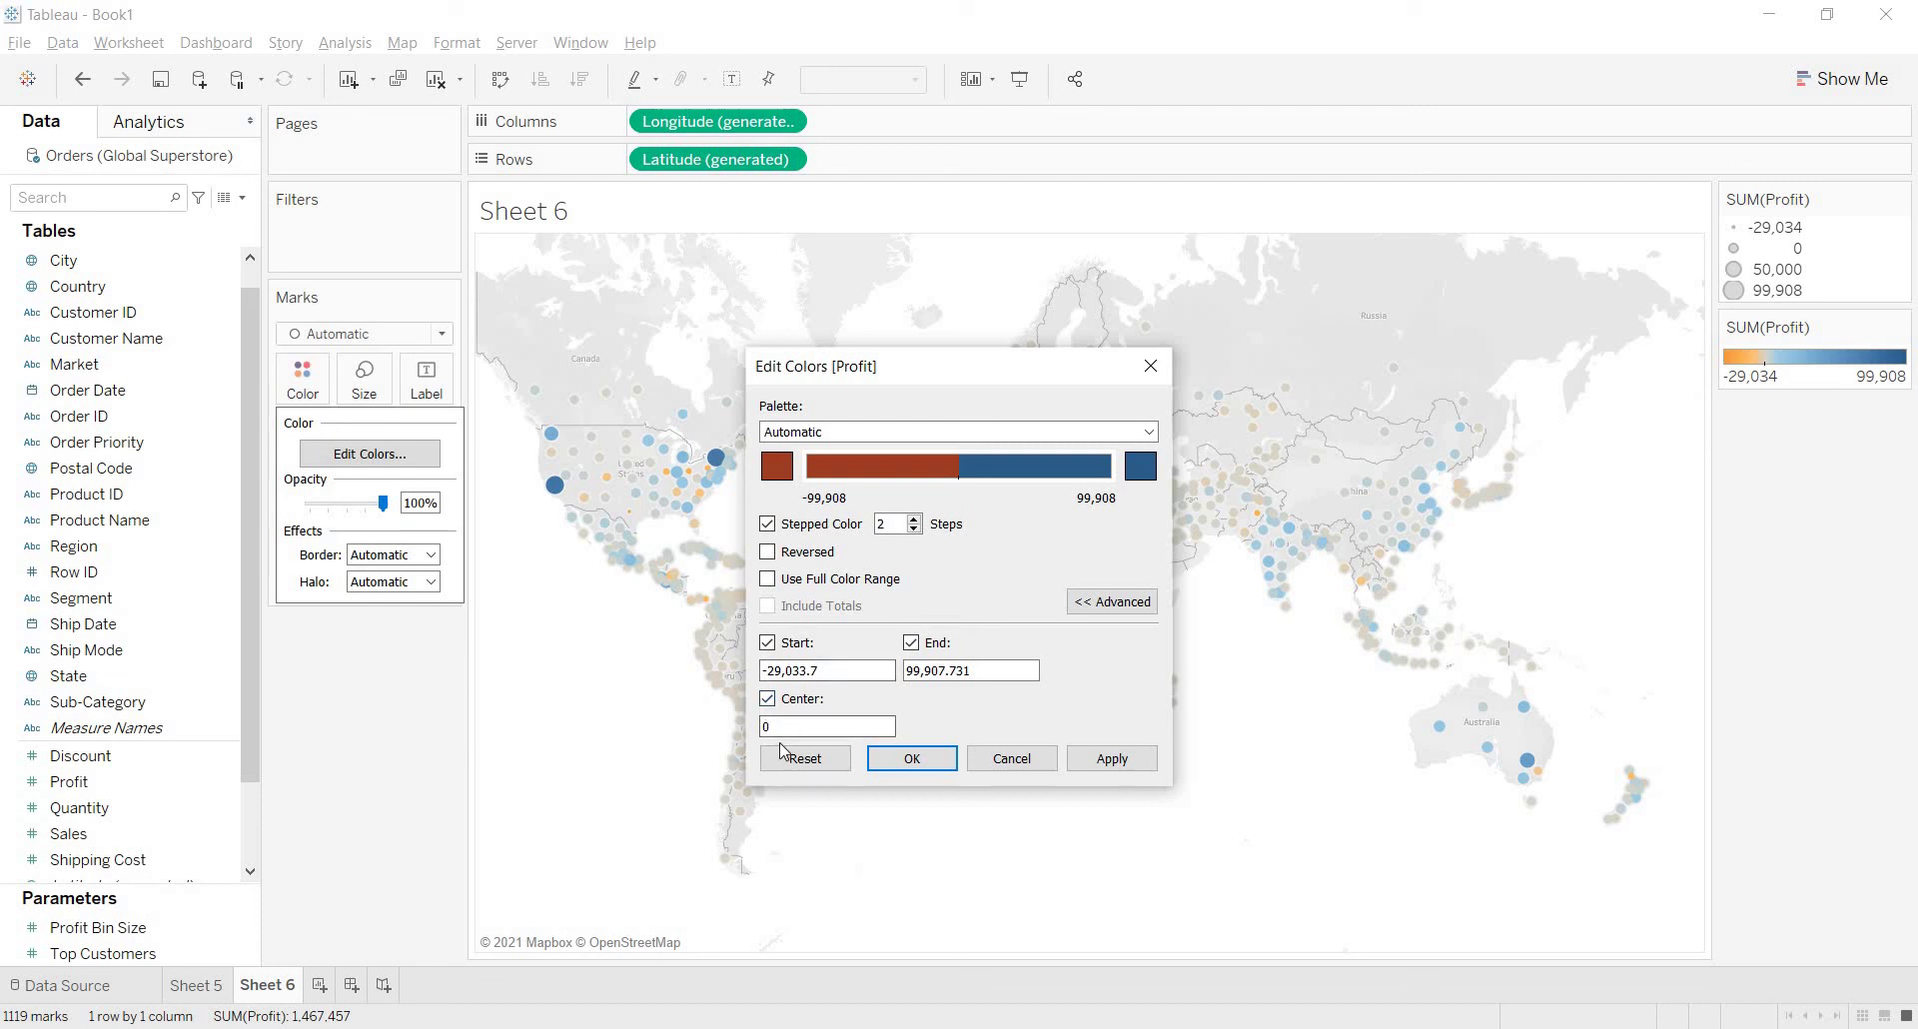
{"action": "left_click", "coordinate": [1111, 762]}
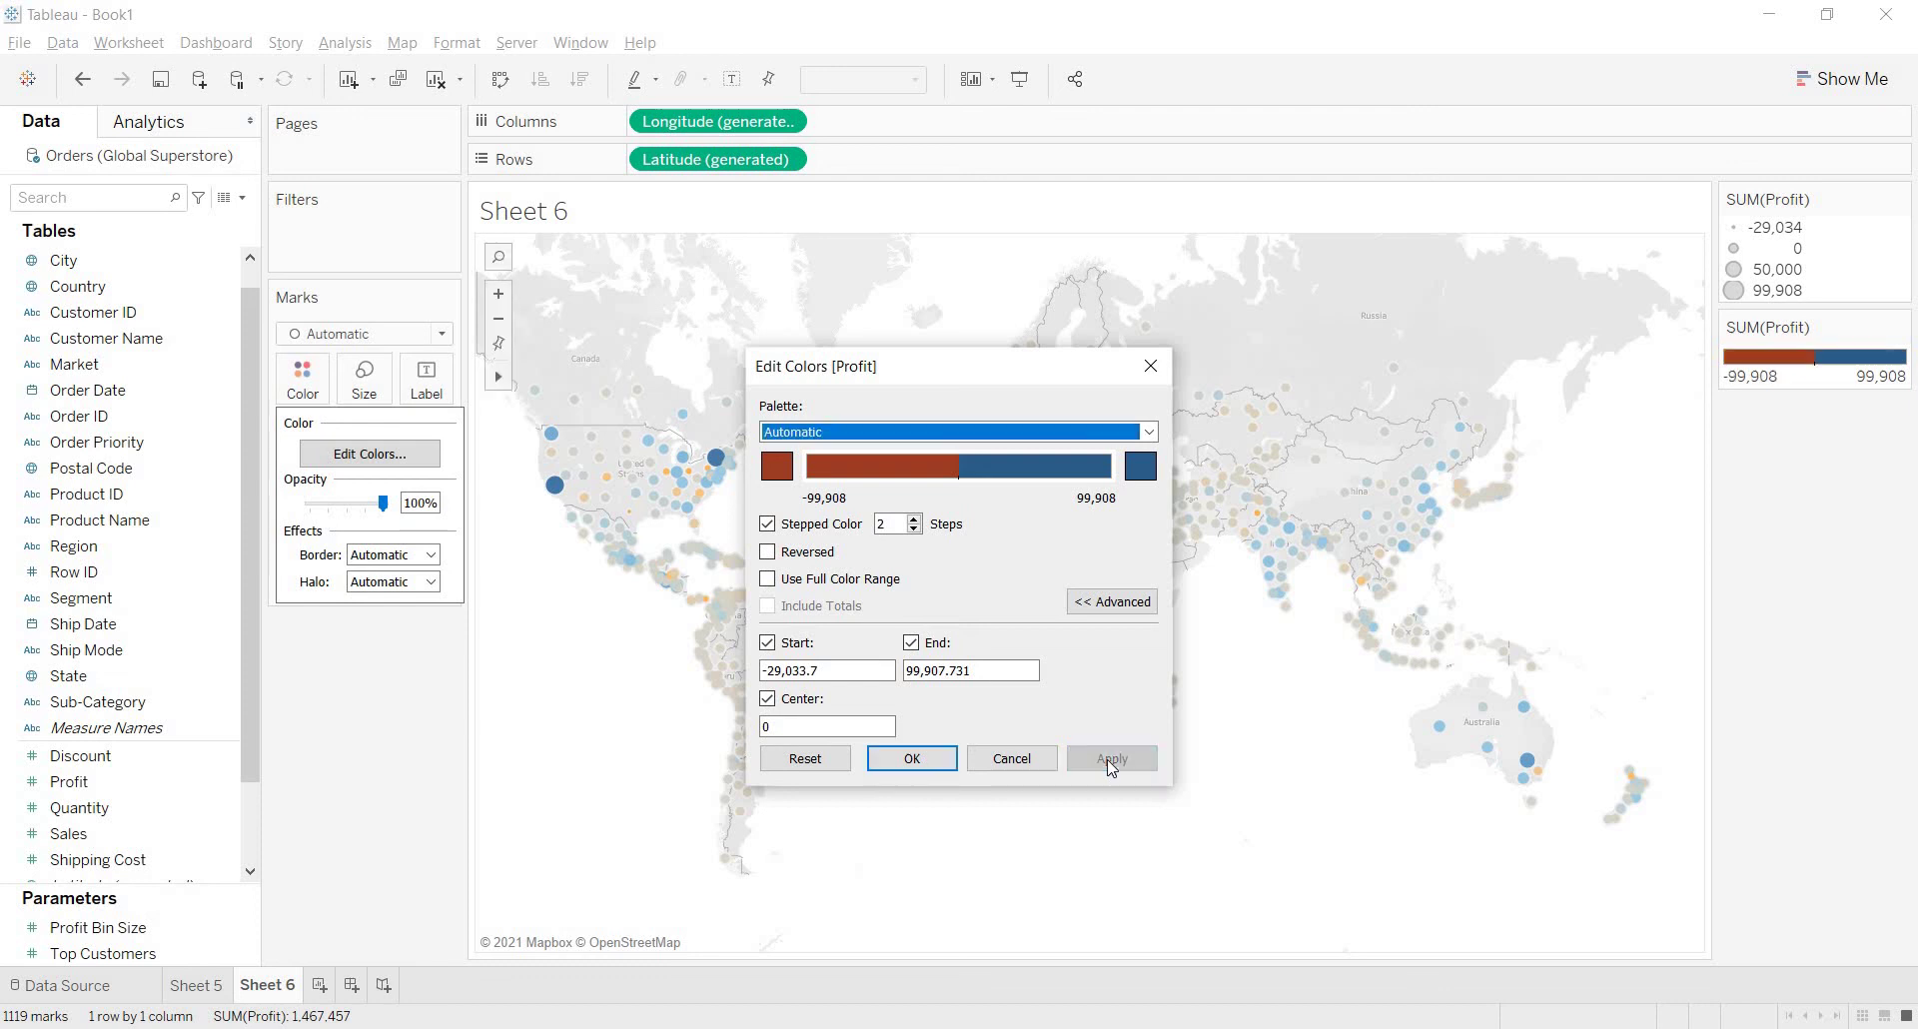
{"action": "left_click", "coordinate": [902, 757]}
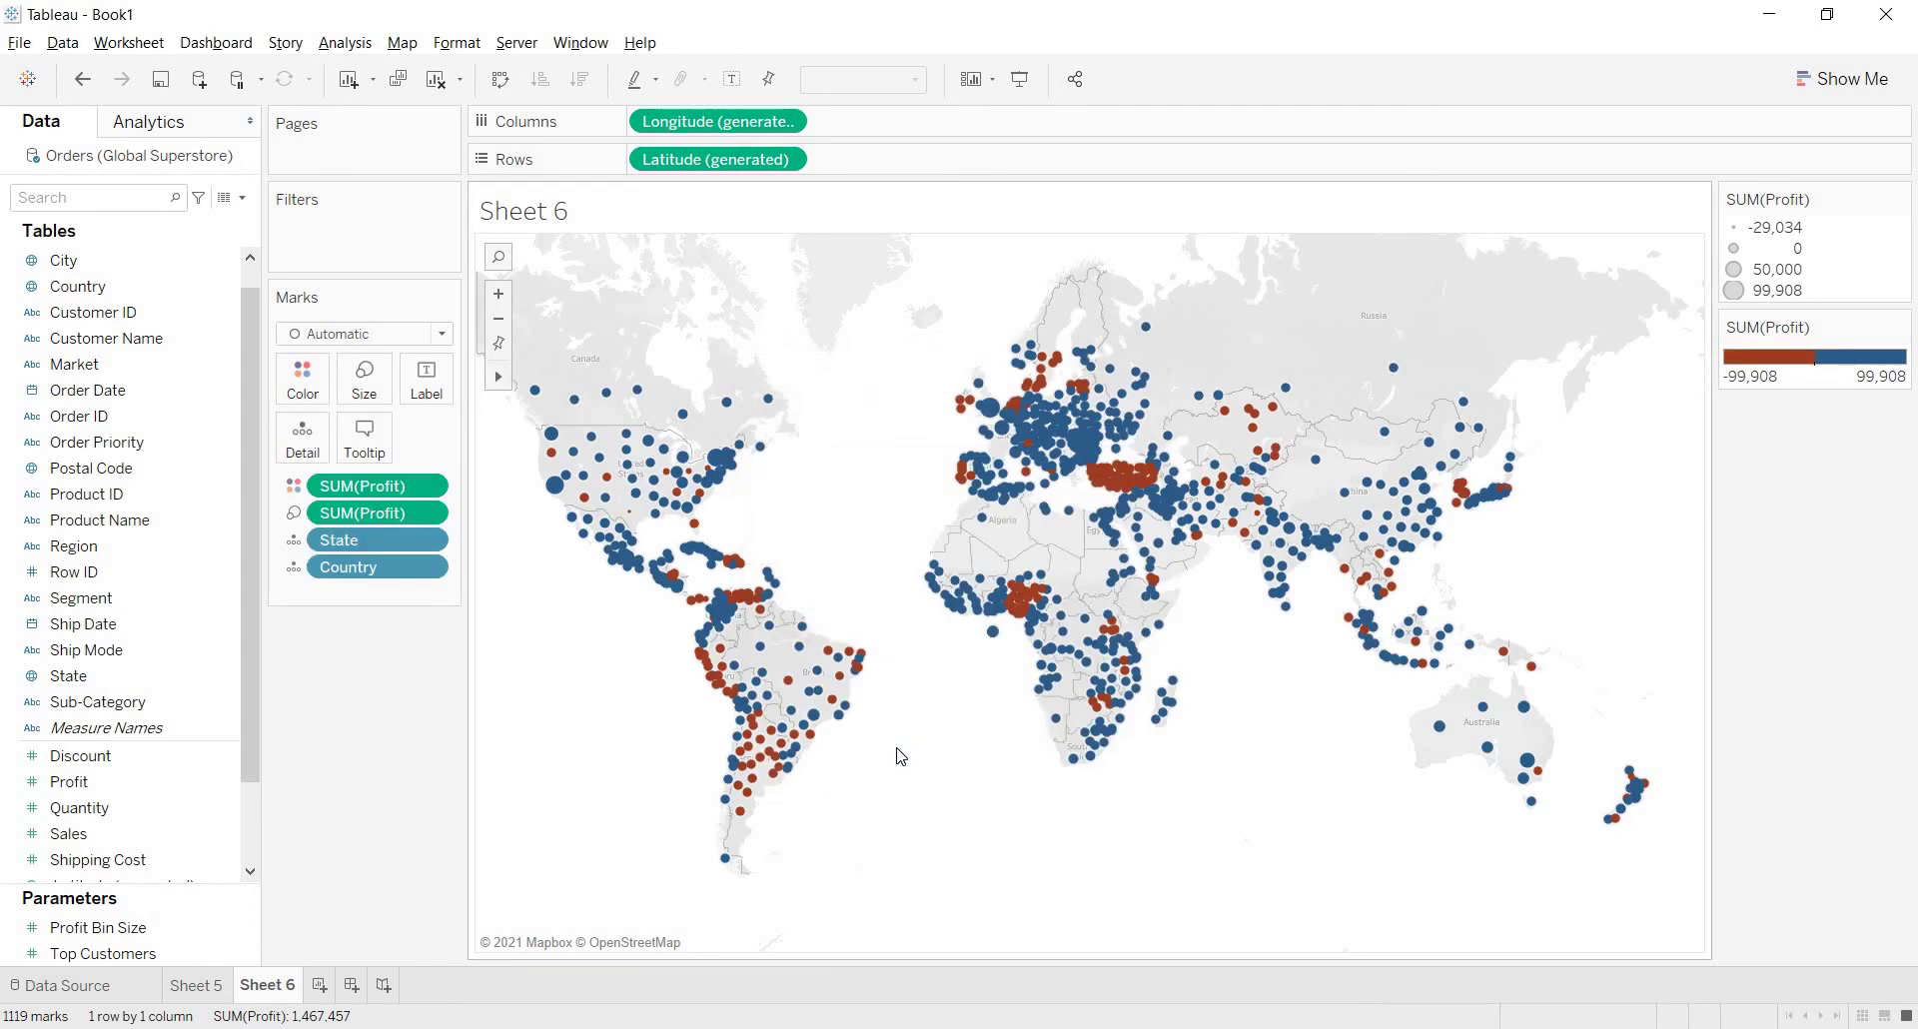
{"action": "mouse_move", "coordinate": [983, 623]}
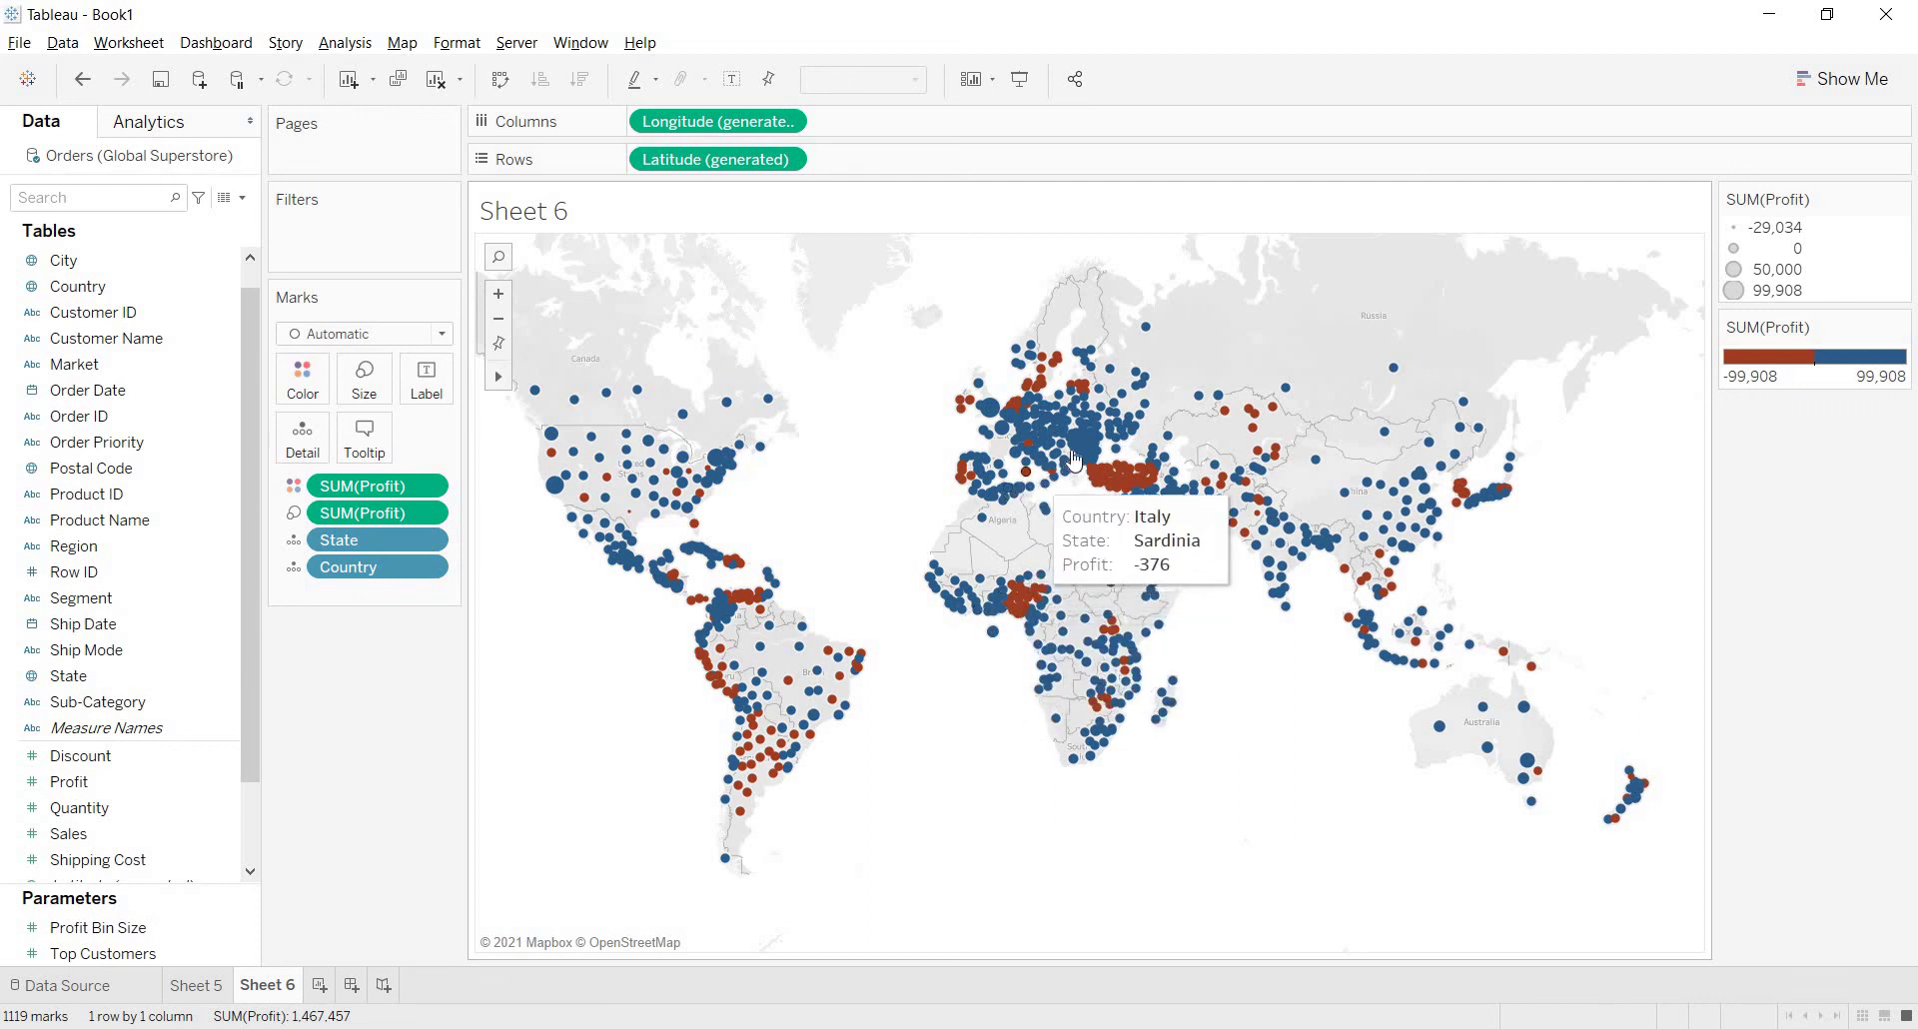
{"action": "mouse_move", "coordinate": [1076, 459]}
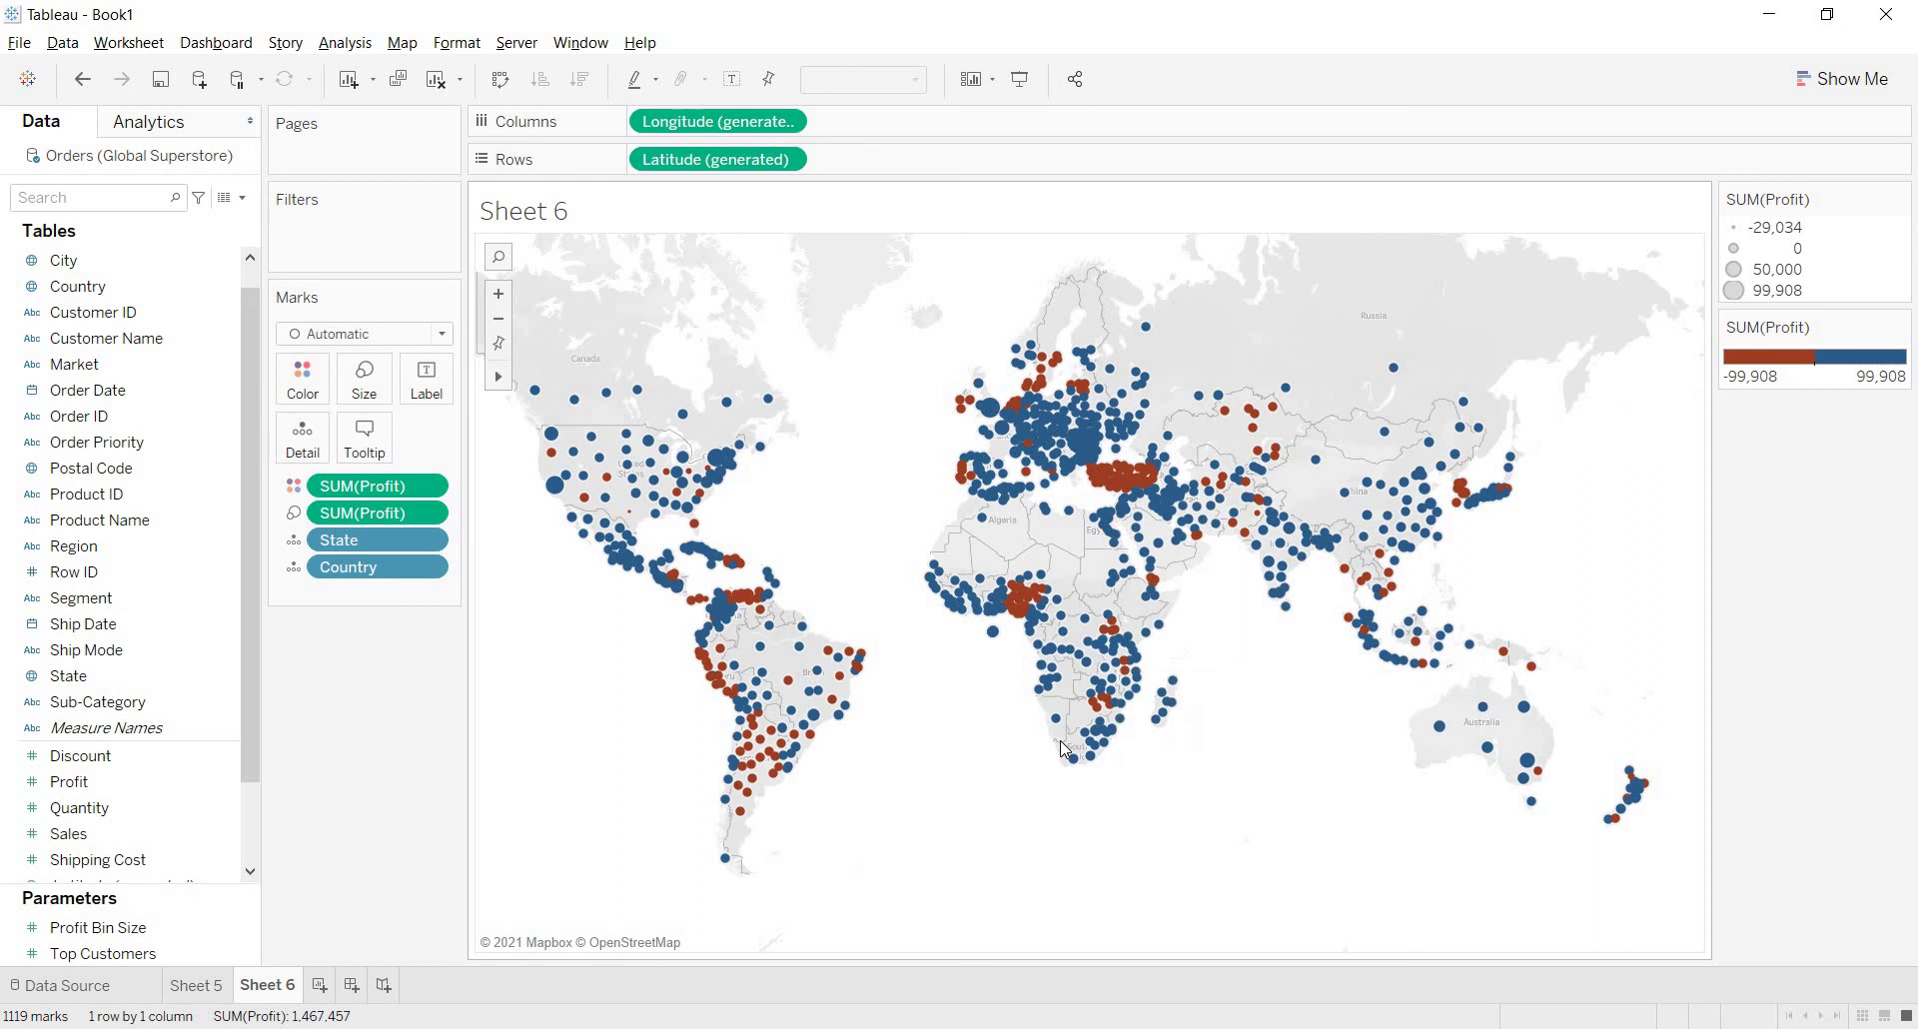